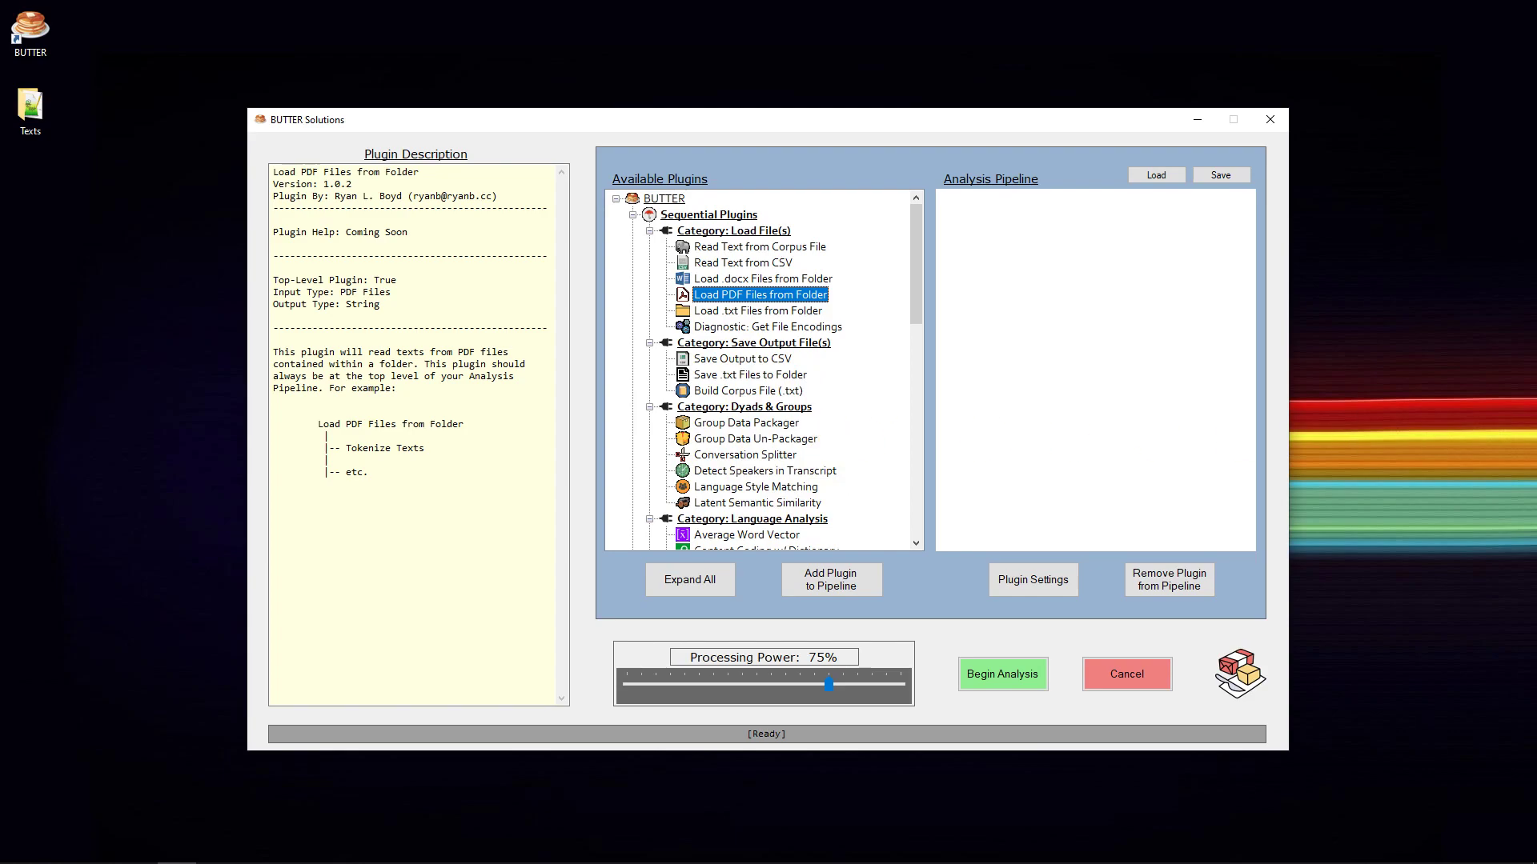
# - Open the 2018 "Food for thought" PDF from the Academic Papers folder and examine its first page
pyautogui.moveTo(1536, 170); pyautogui.dragTo(765, 120)
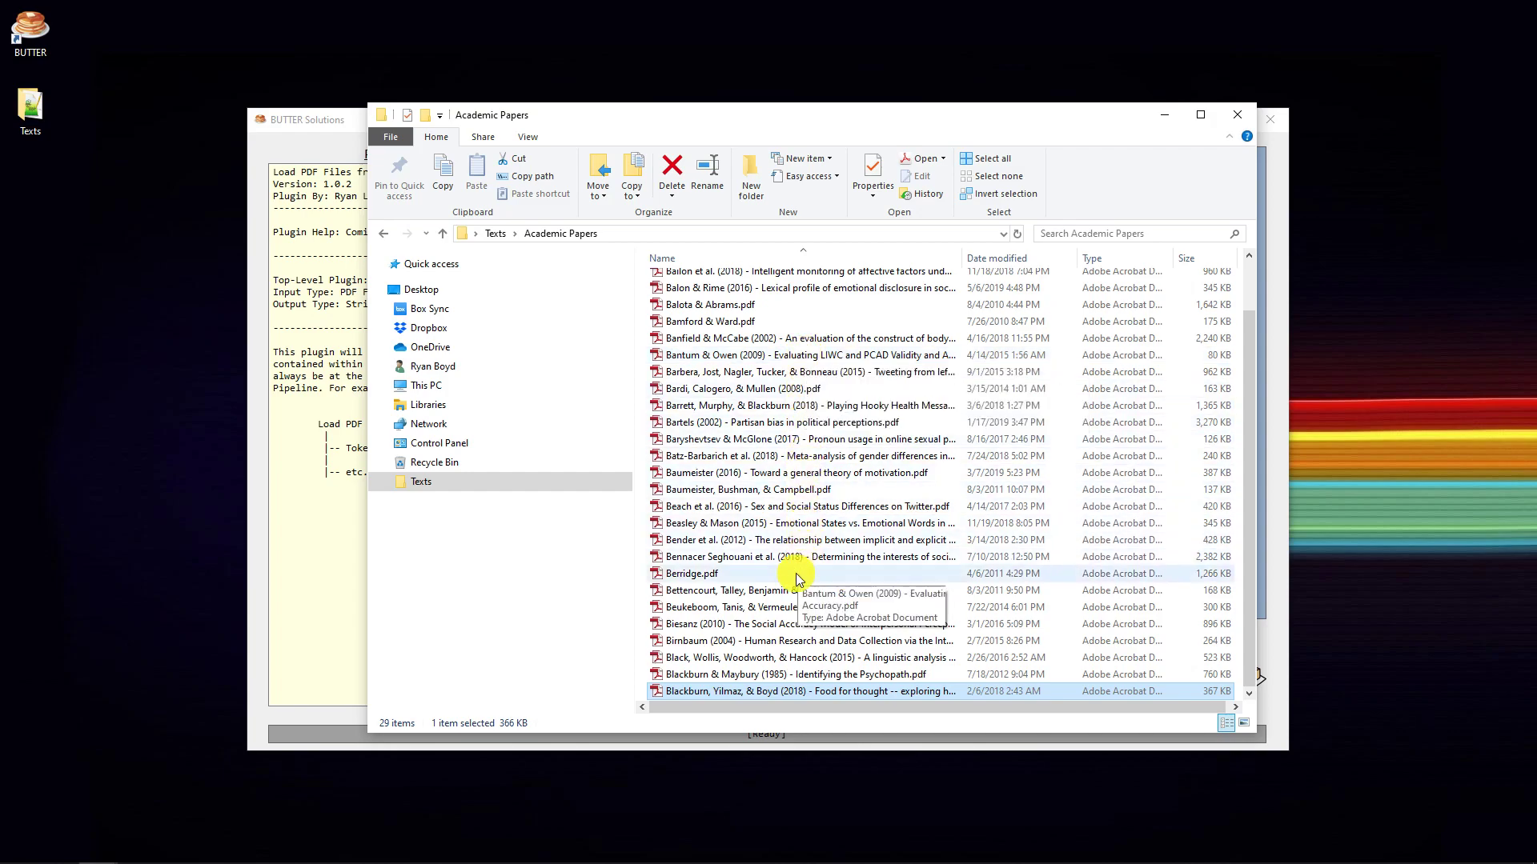
pyautogui.doubleClick(803, 694)
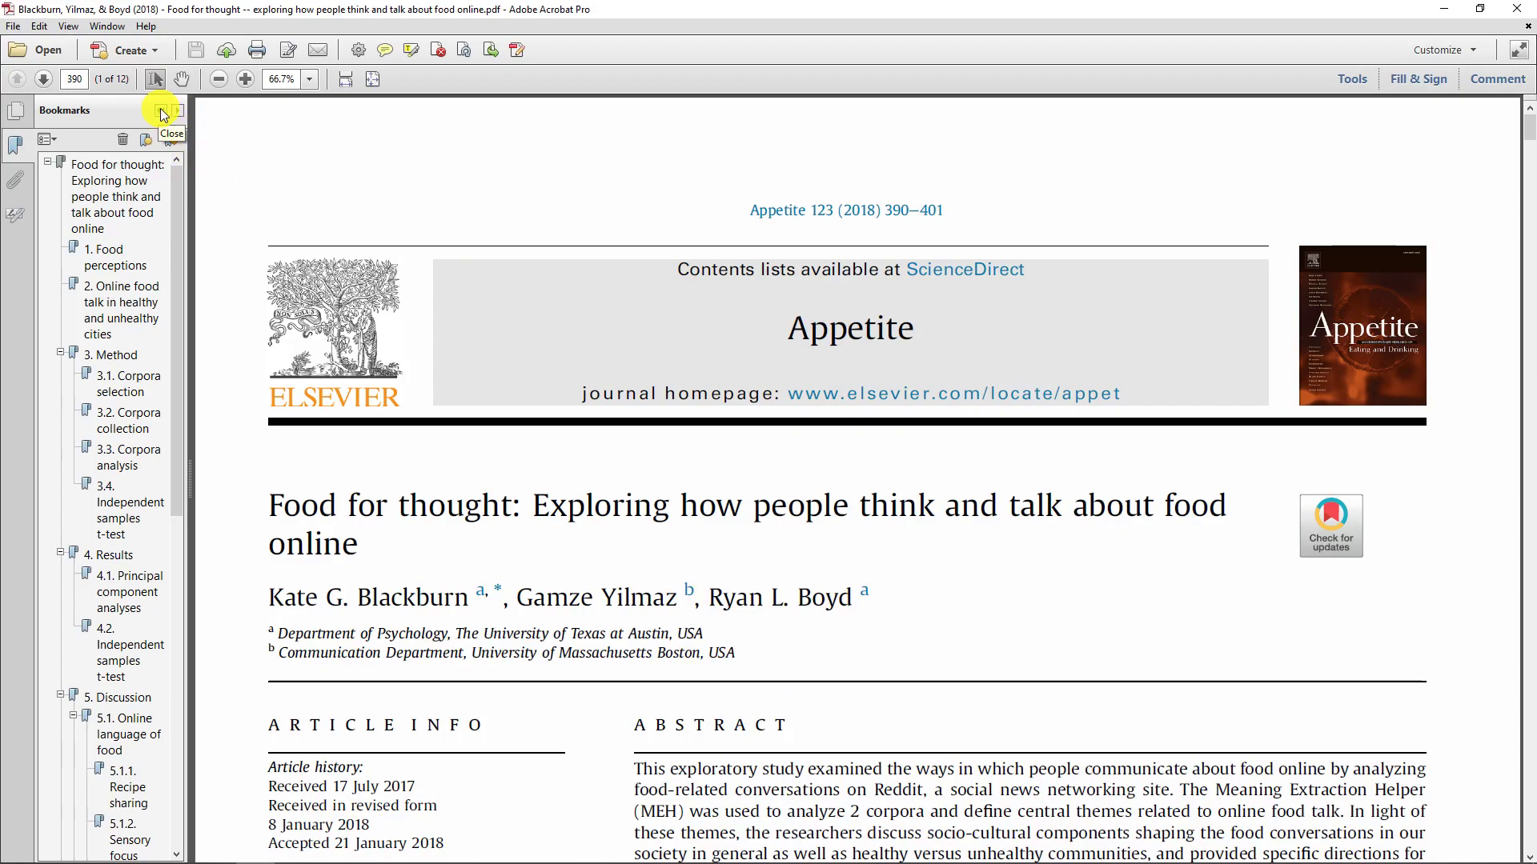
pyautogui.scroll(-3, 525, 291)
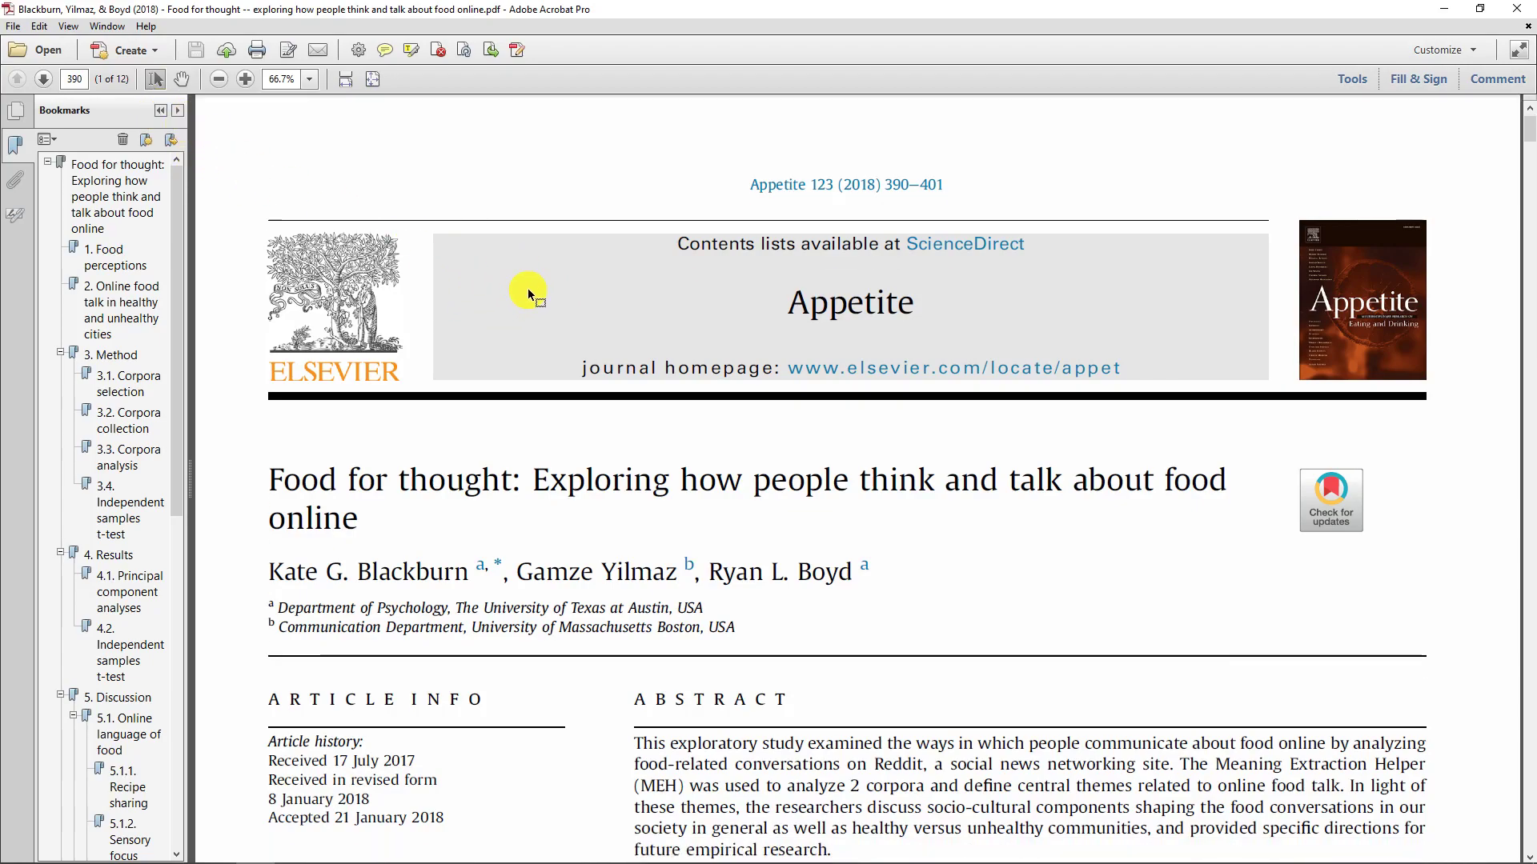
pyautogui.moveTo(276, 336); pyautogui.dragTo(843, 719)
pyautogui.click(891, 719)
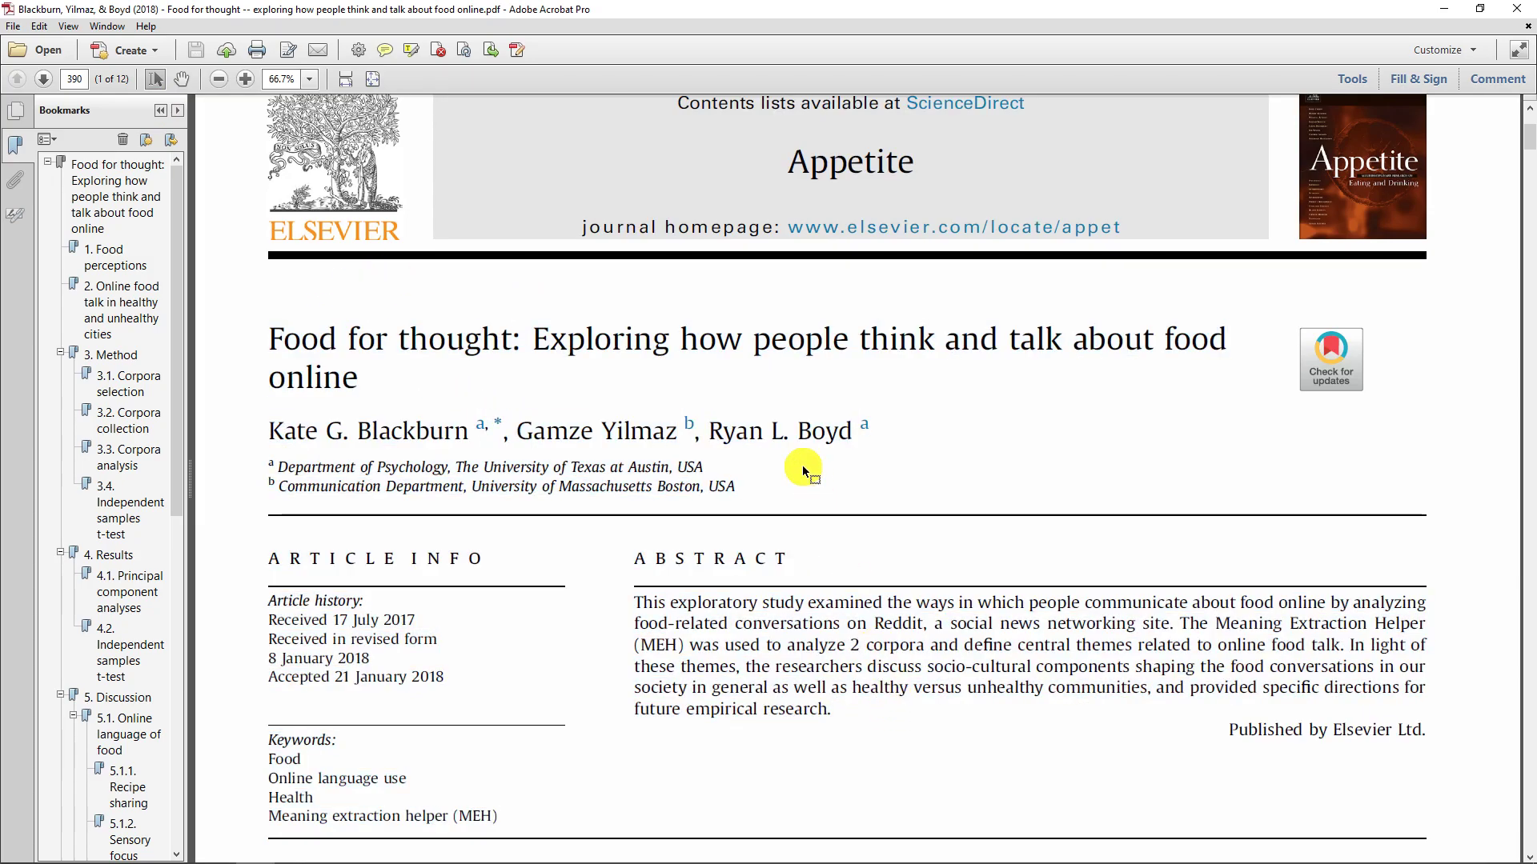
pyautogui.scroll(-3, 802, 463)
pyautogui.scroll(2, 801, 453)
pyautogui.scroll(2, 802, 456)
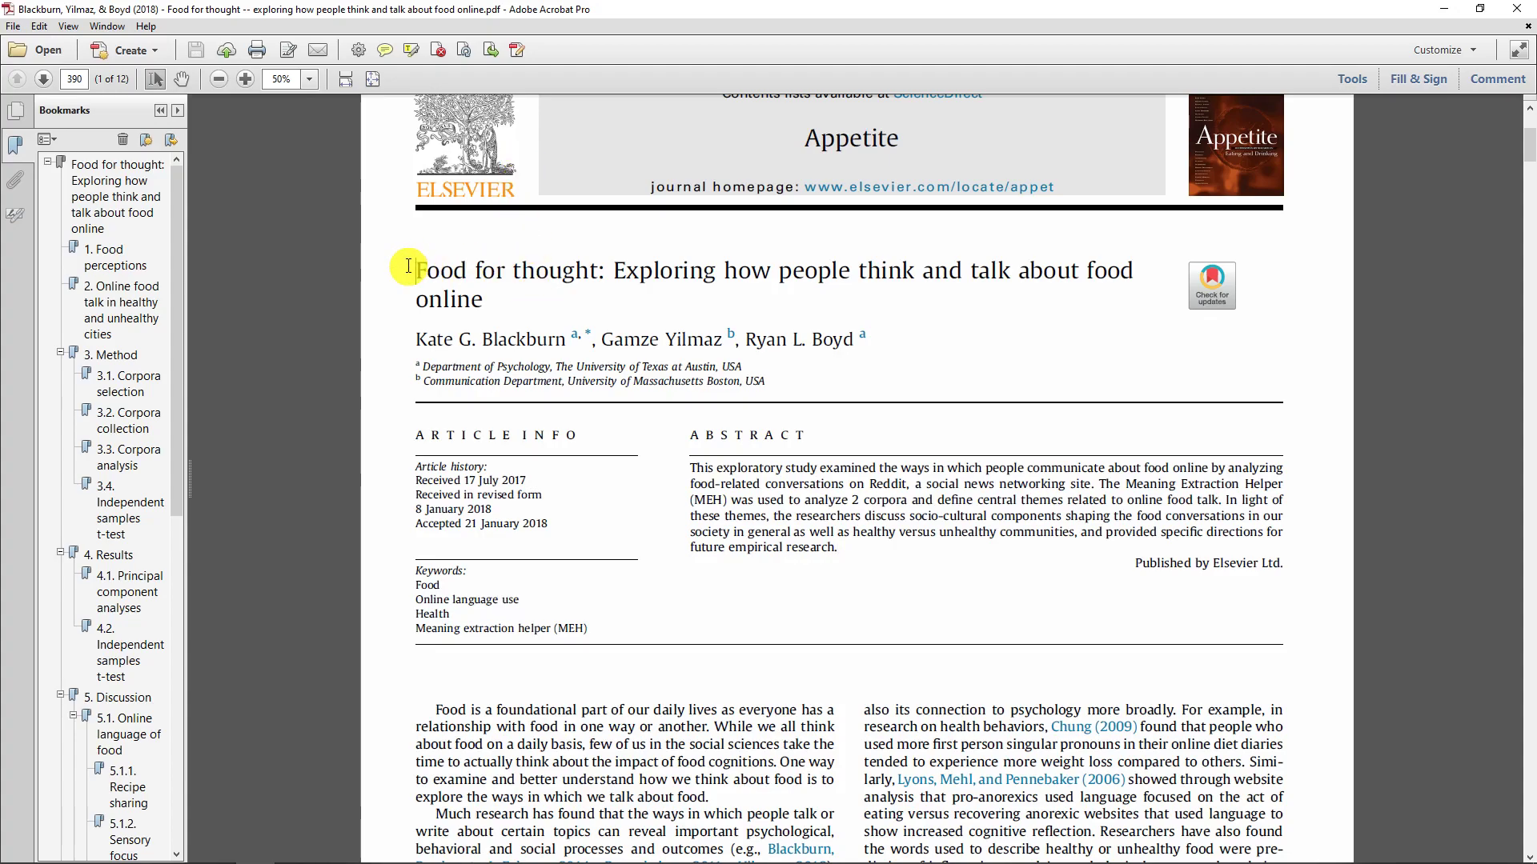
# - Examine the paper's title, abstract and body layout, continuing to the tables and text columns on page 4 of 12
pyautogui.moveTo(406, 269); pyautogui.dragTo(585, 313)
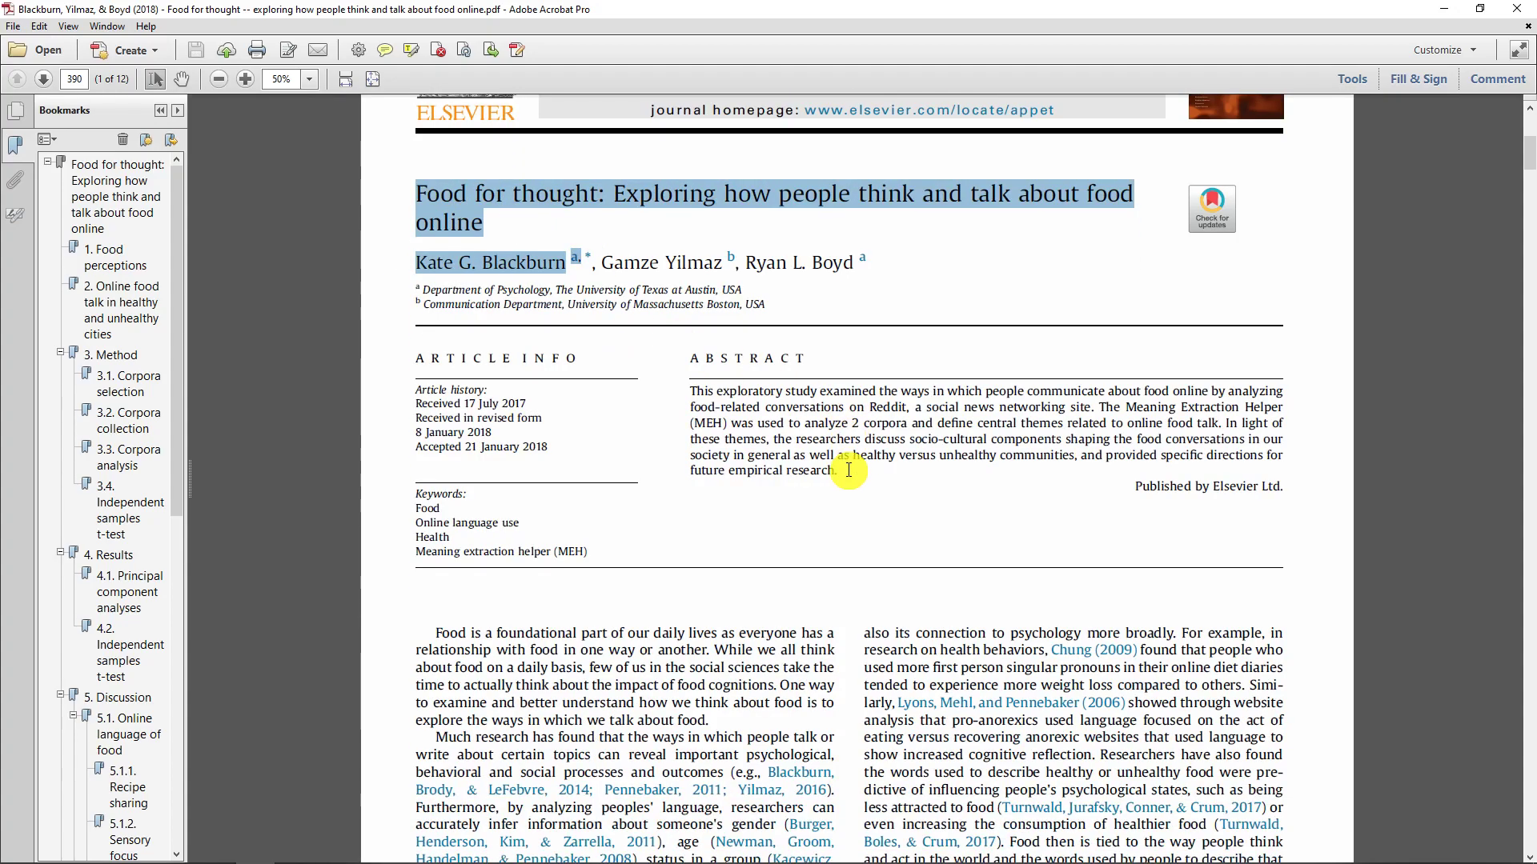
pyautogui.scroll(-2, 848, 460)
pyautogui.scroll(-1, 849, 458)
pyautogui.scroll(-4, 848, 442)
pyautogui.scroll(2, 848, 439)
pyautogui.scroll(-2, 937, 437)
pyautogui.scroll(-2, 979, 437)
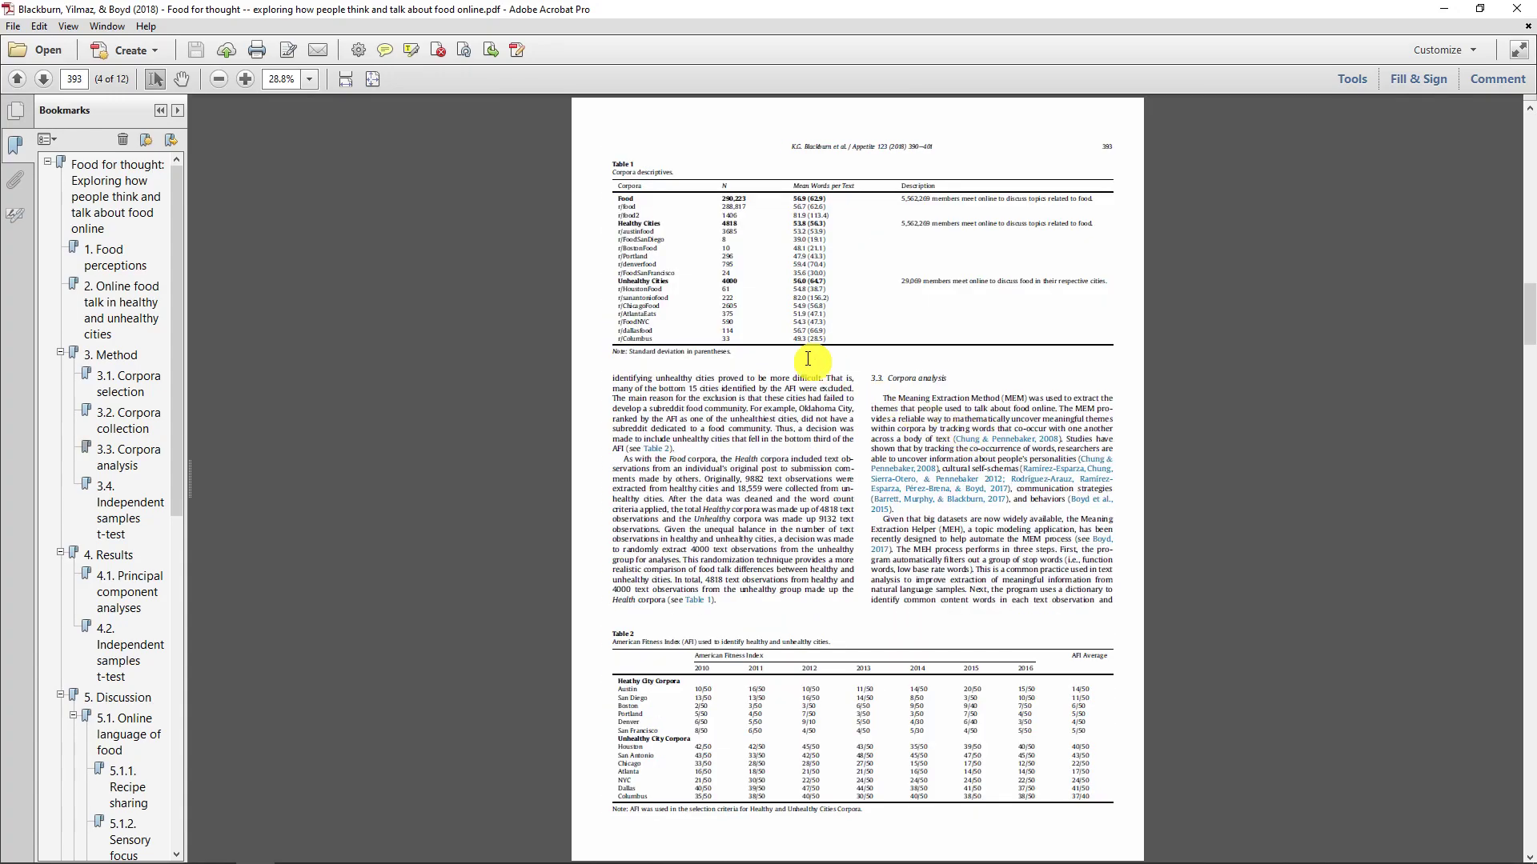
pyautogui.moveTo(618, 214); pyautogui.dragTo(828, 441)
pyautogui.click(777, 441)
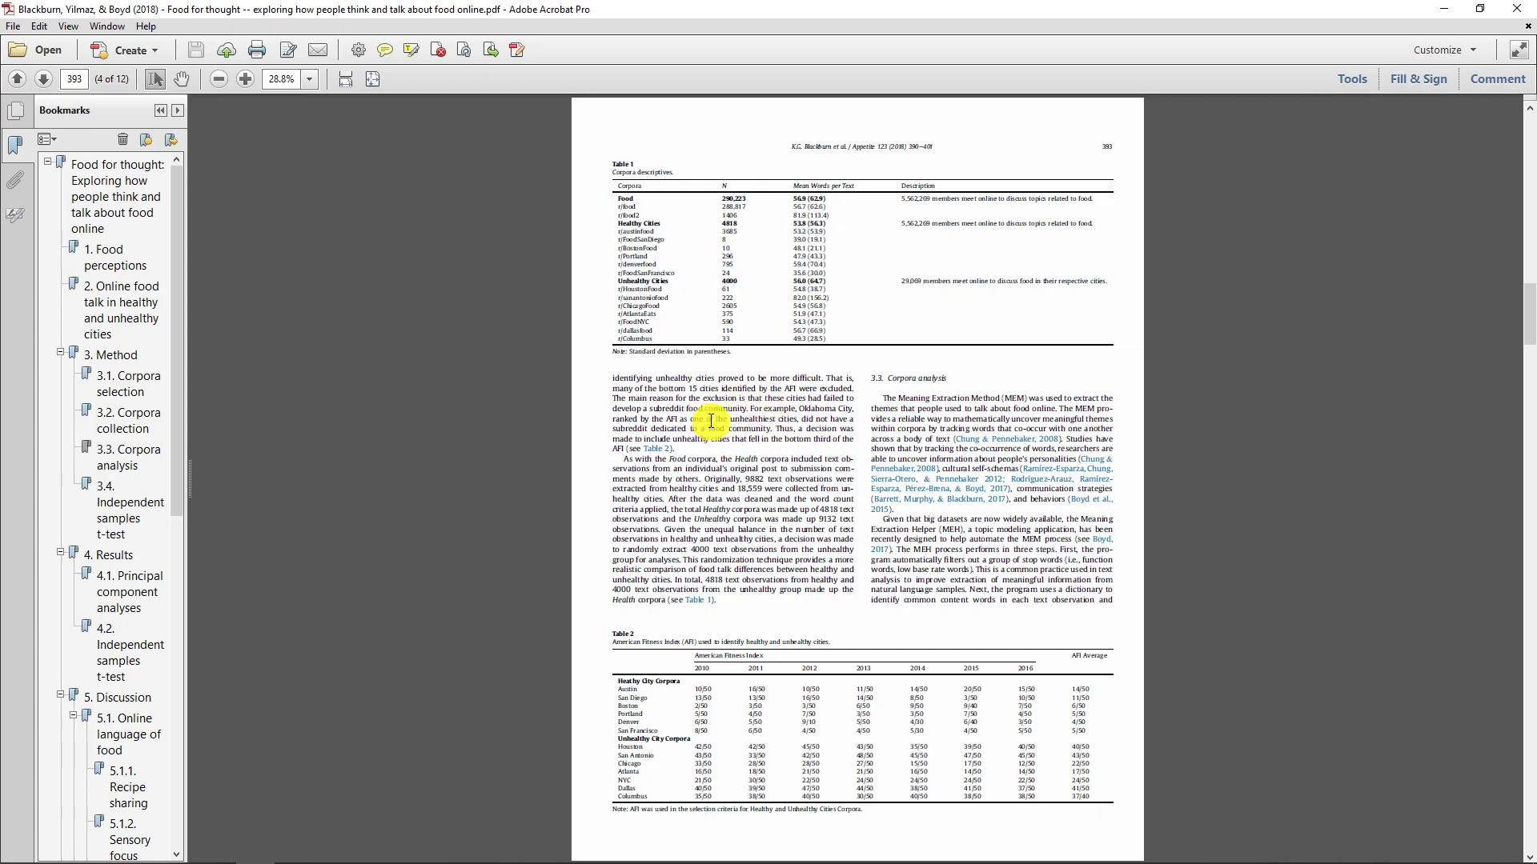
# - Highlight passages in the two text columns on page 7 of 12, close the PDF and move the Academic Papers window out of view
pyautogui.scroll(-3, 718, 403)
pyautogui.moveTo(645, 374); pyautogui.dragTo(840, 504)
pyautogui.moveTo(907, 373); pyautogui.dragTo(994, 512)
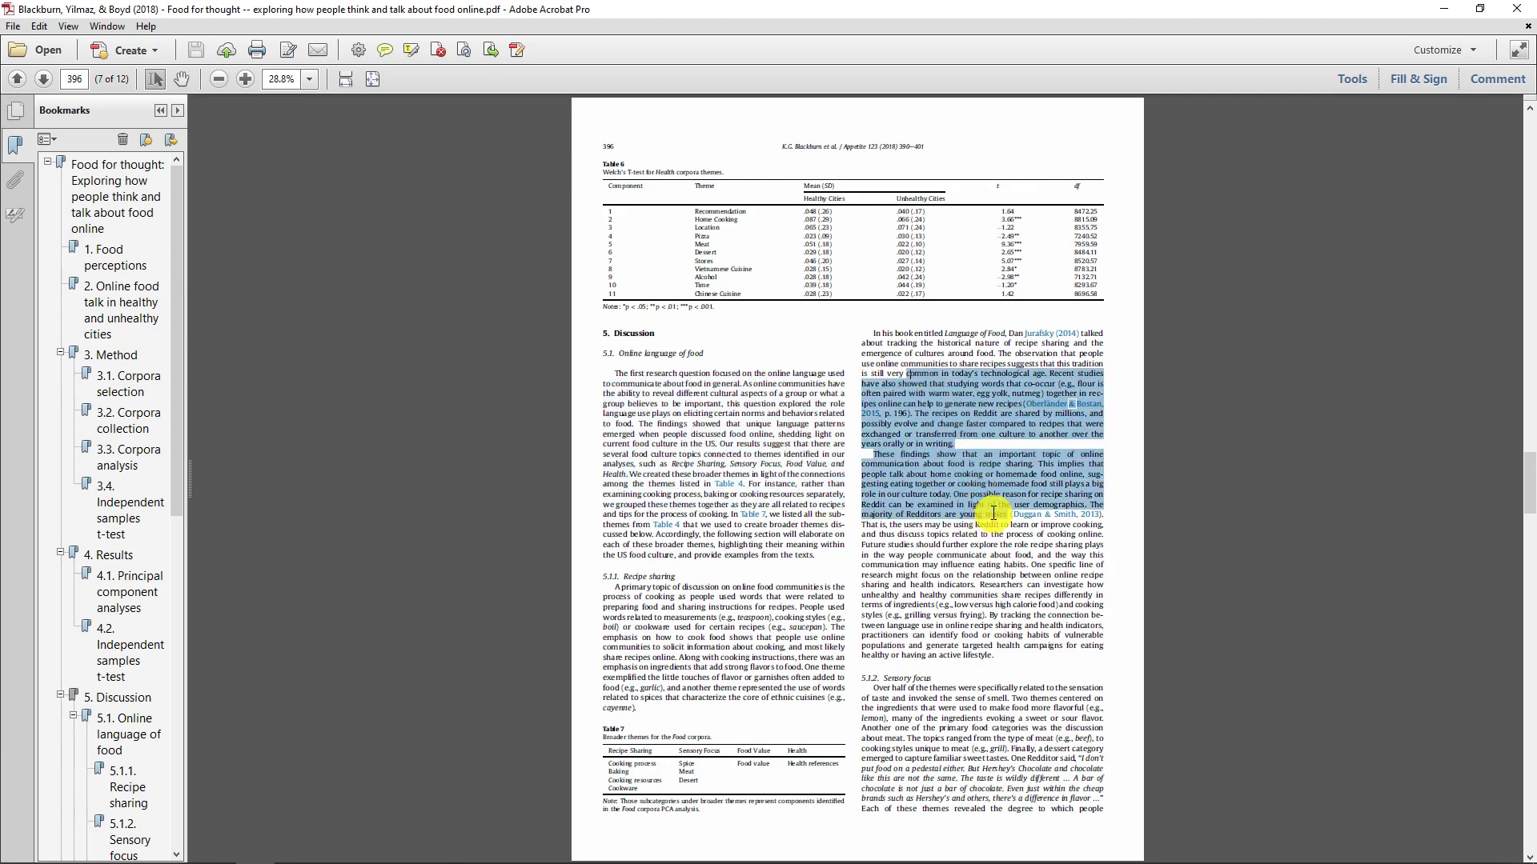
pyautogui.click(934, 472)
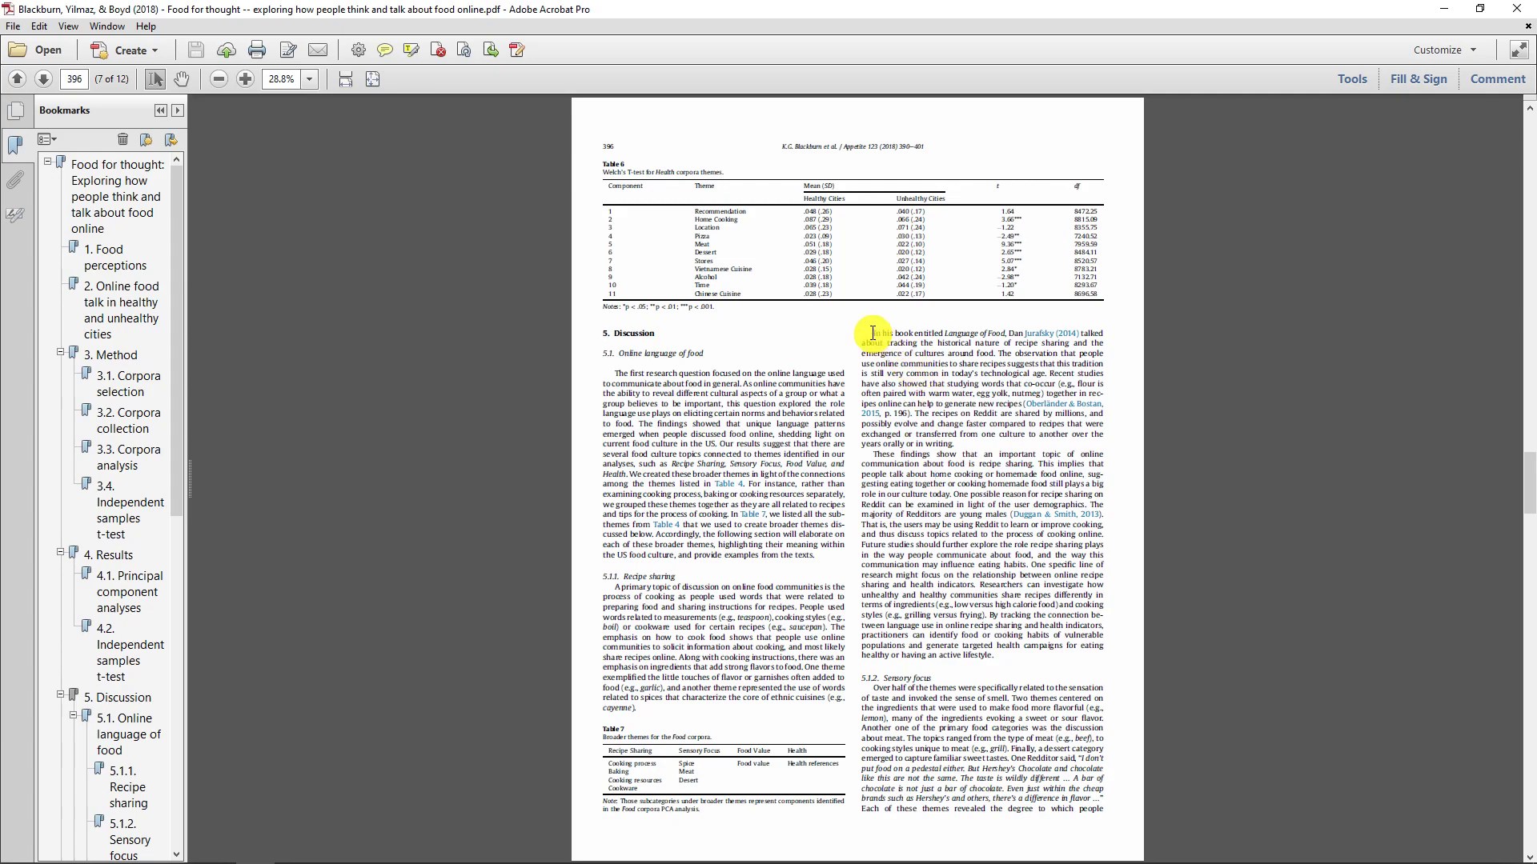
pyautogui.moveTo(878, 331); pyautogui.dragTo(959, 442)
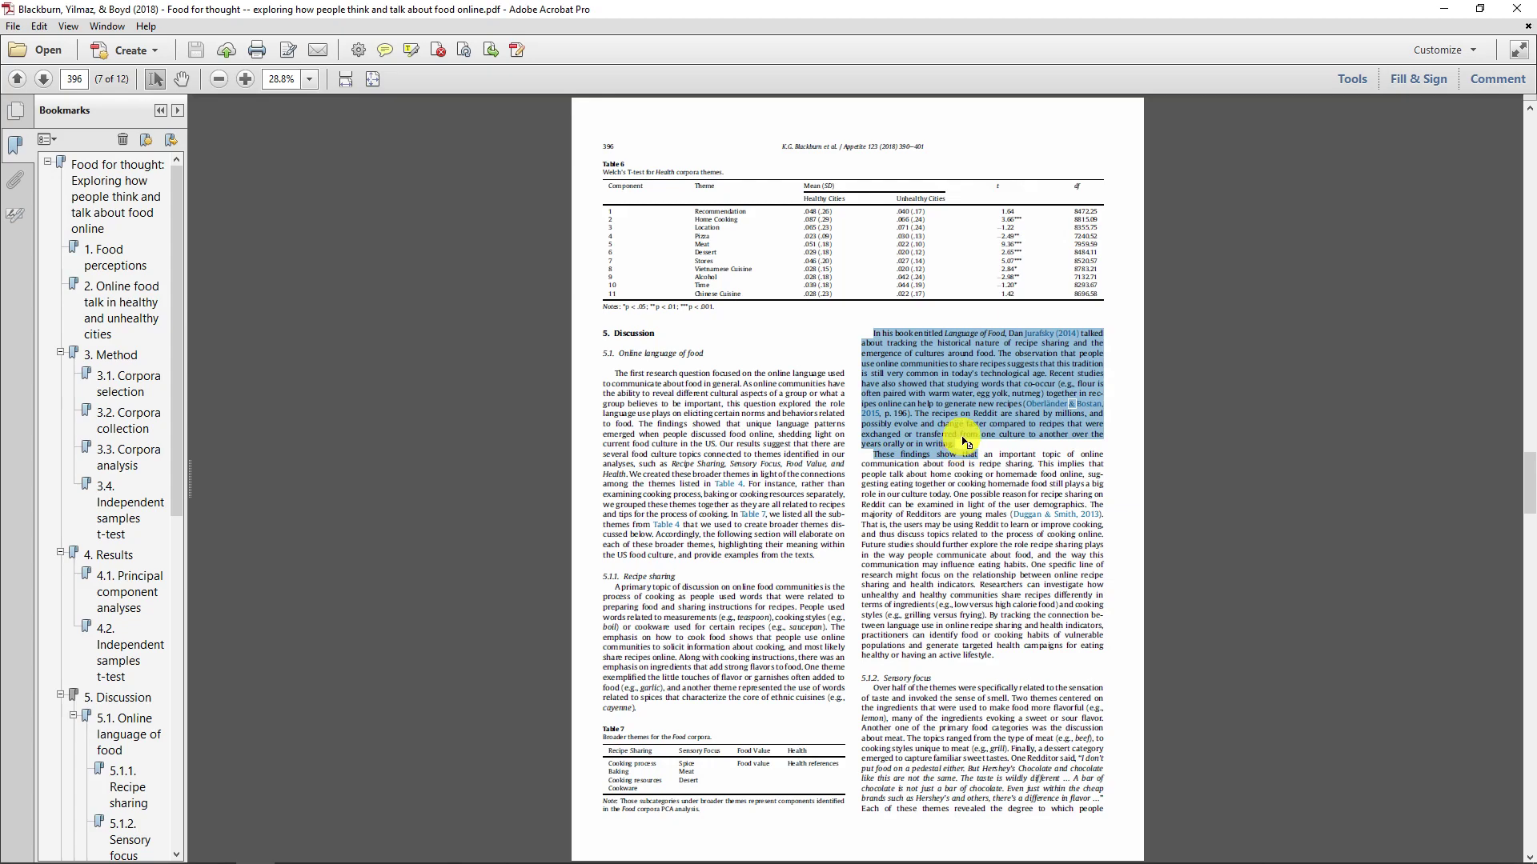
pyautogui.moveTo(874, 330); pyautogui.dragTo(971, 445)
pyautogui.click(963, 477)
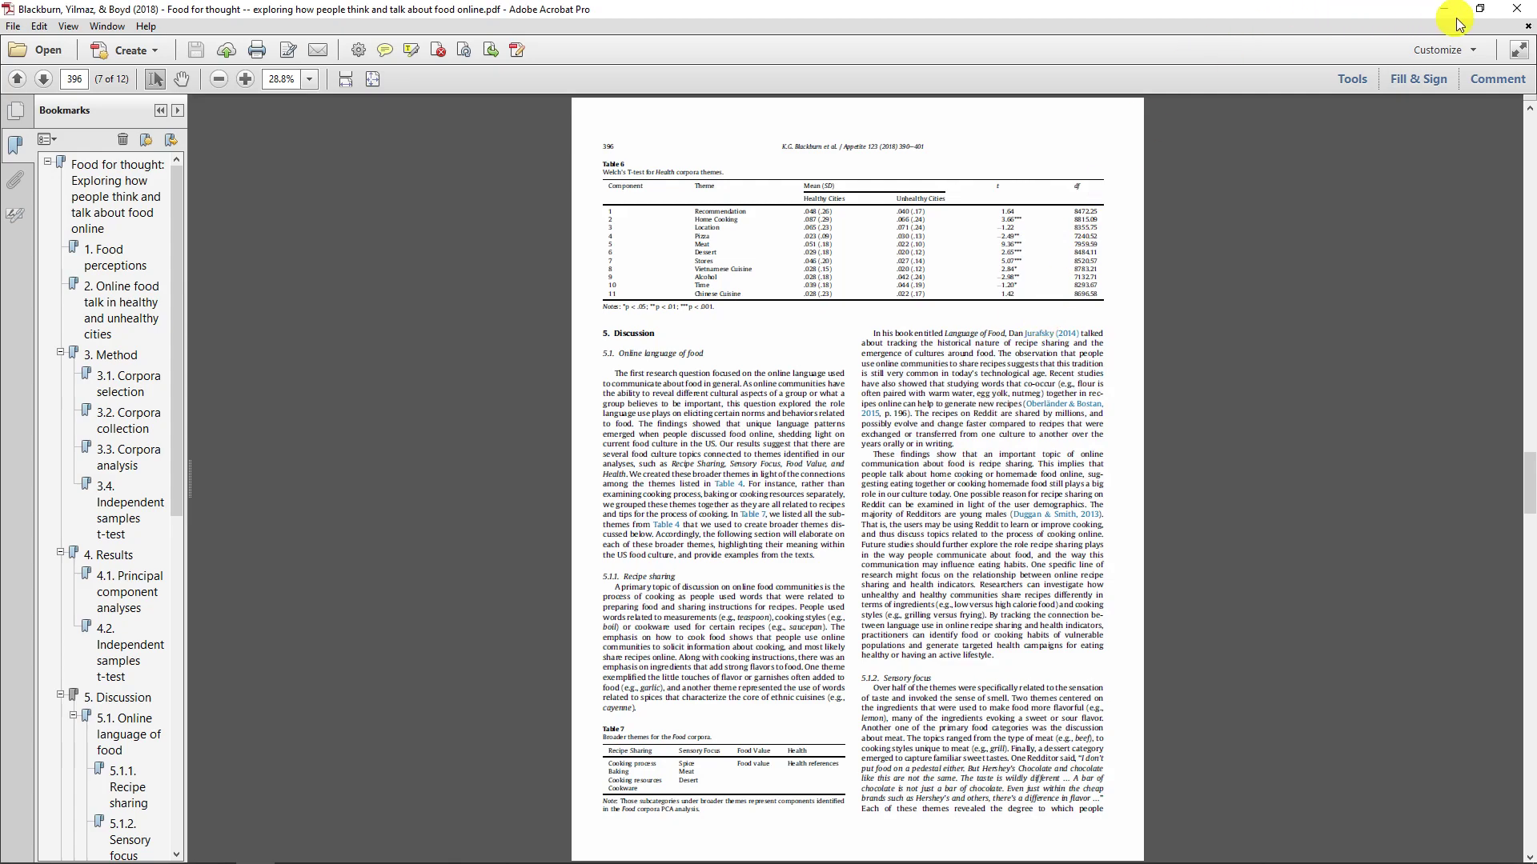
pyautogui.click(1512, 18)
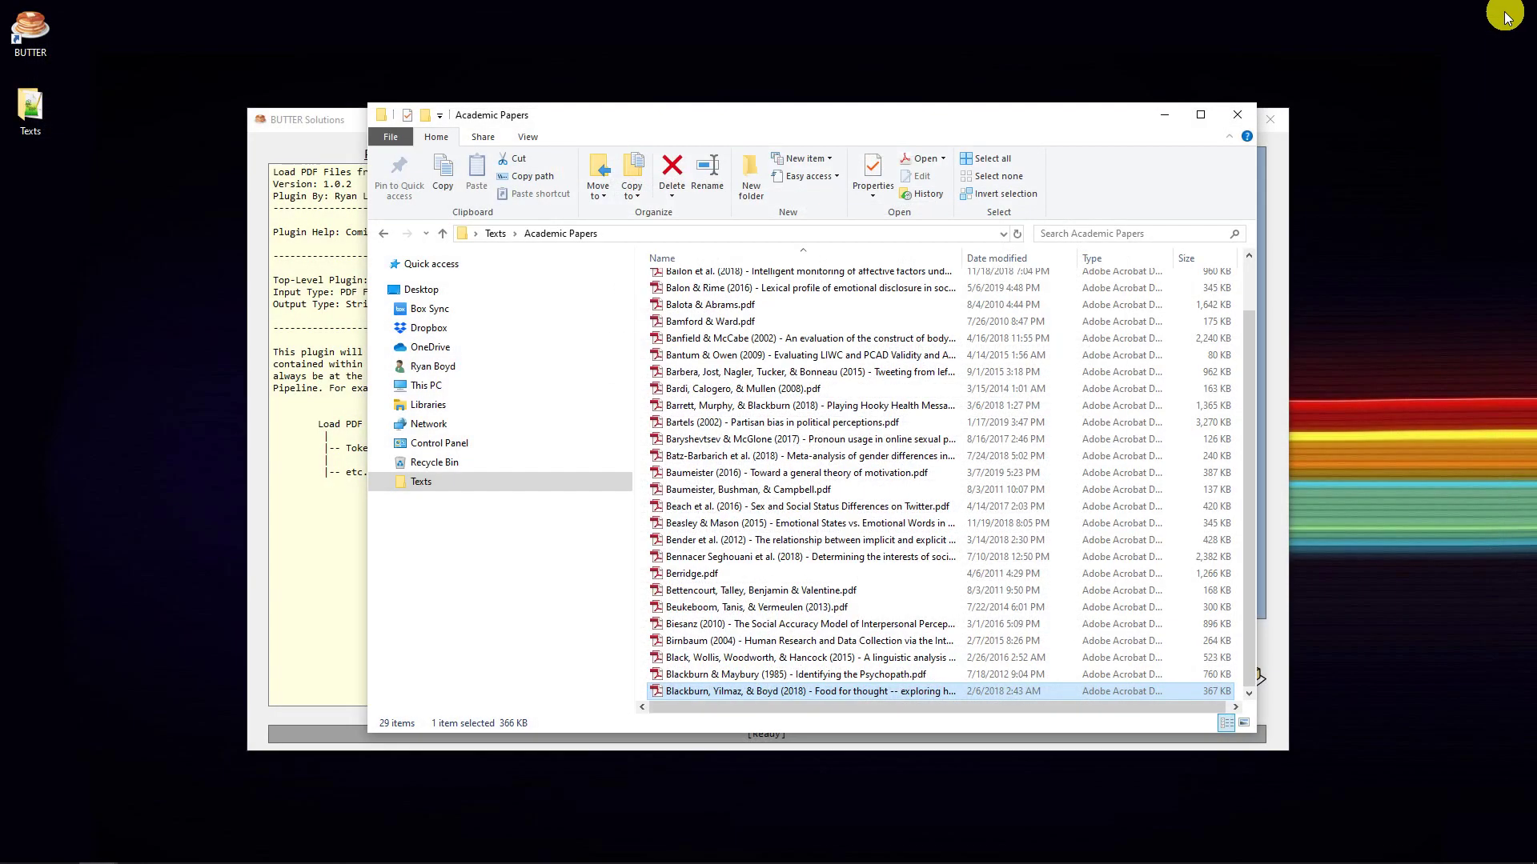
pyautogui.moveTo(679, 119); pyautogui.dragTo(1536, 120)
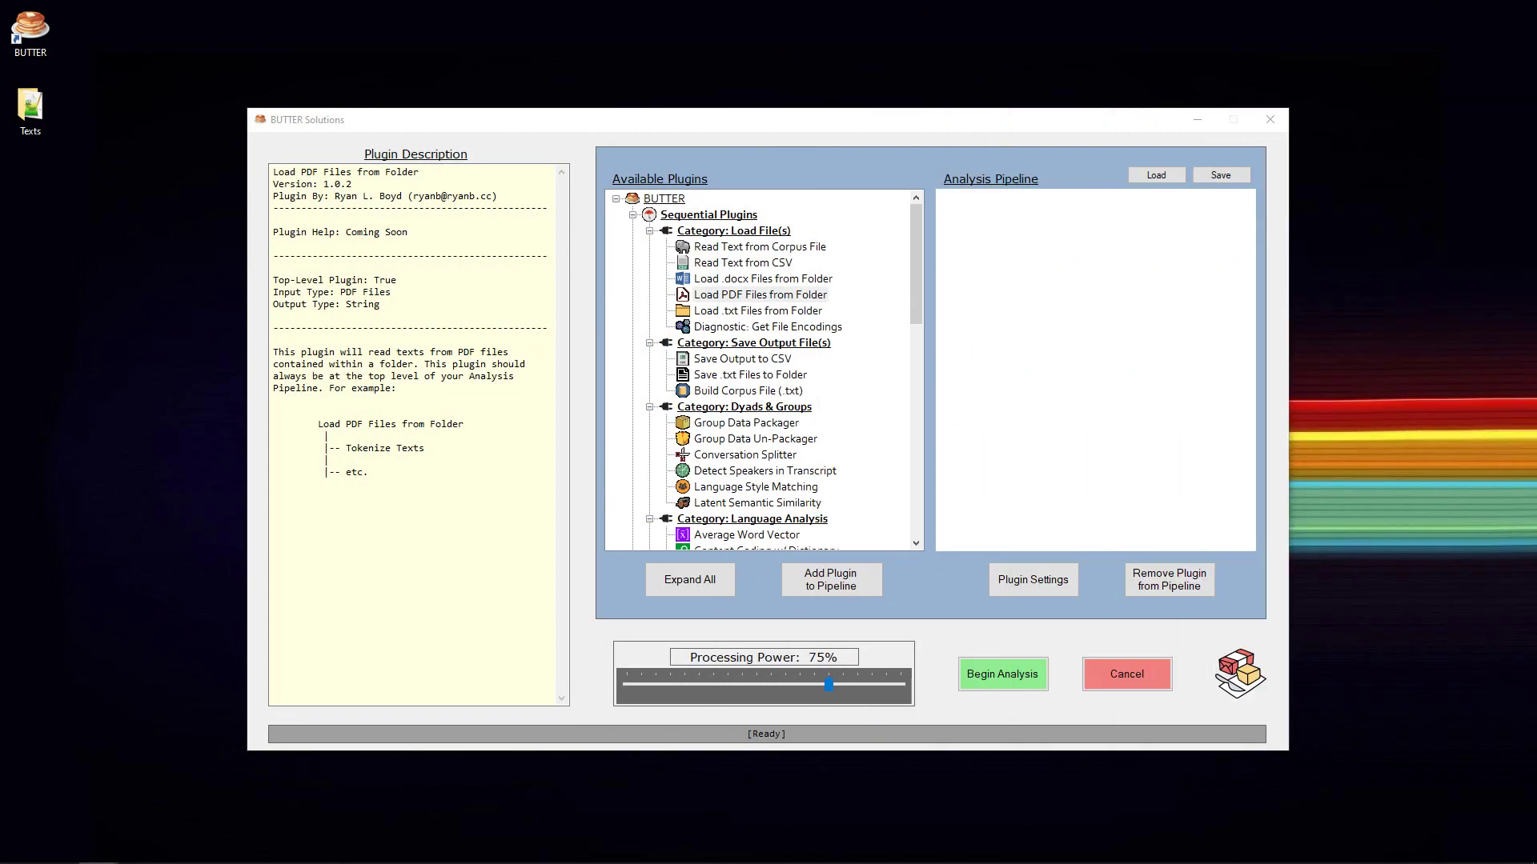
# - Check the top-level entry in the Load PDF Files from Folder description and add that plugin to the analysis pipeline
pyautogui.click(773, 296)
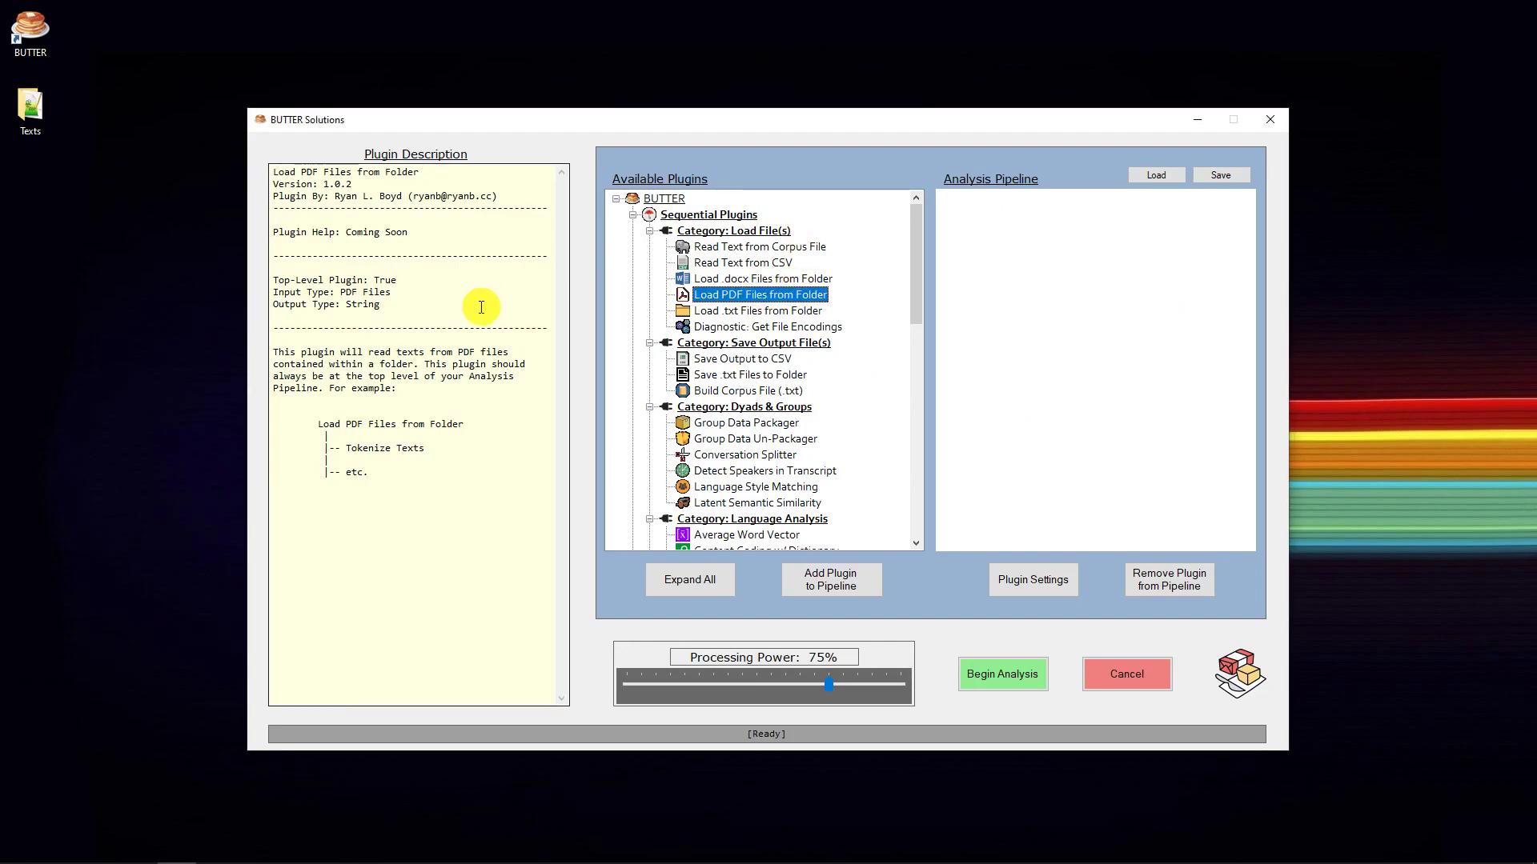
pyautogui.moveTo(409, 284); pyautogui.dragTo(300, 282)
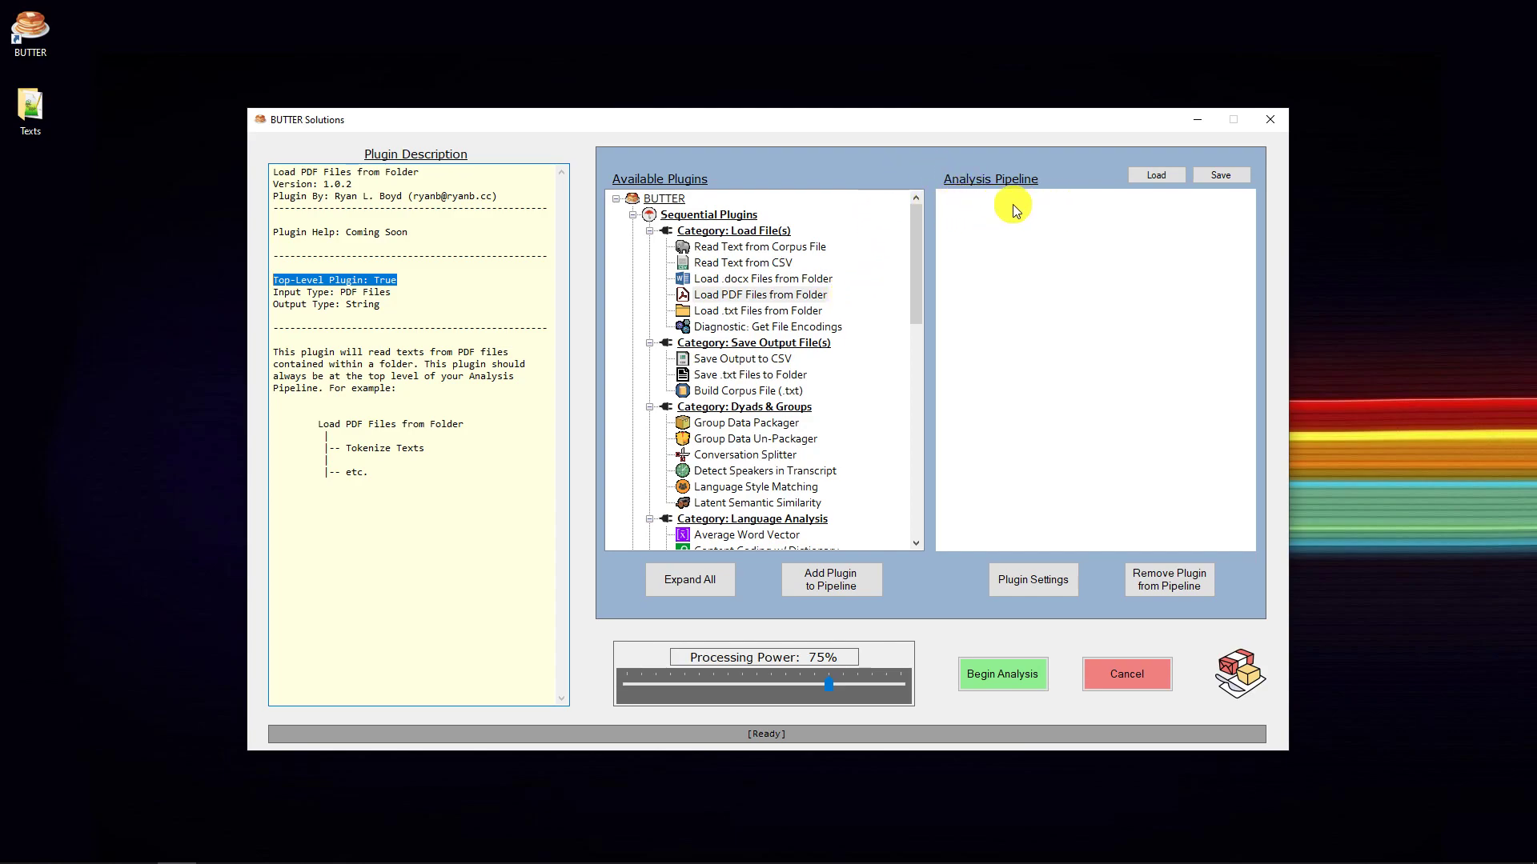
pyautogui.click(767, 295)
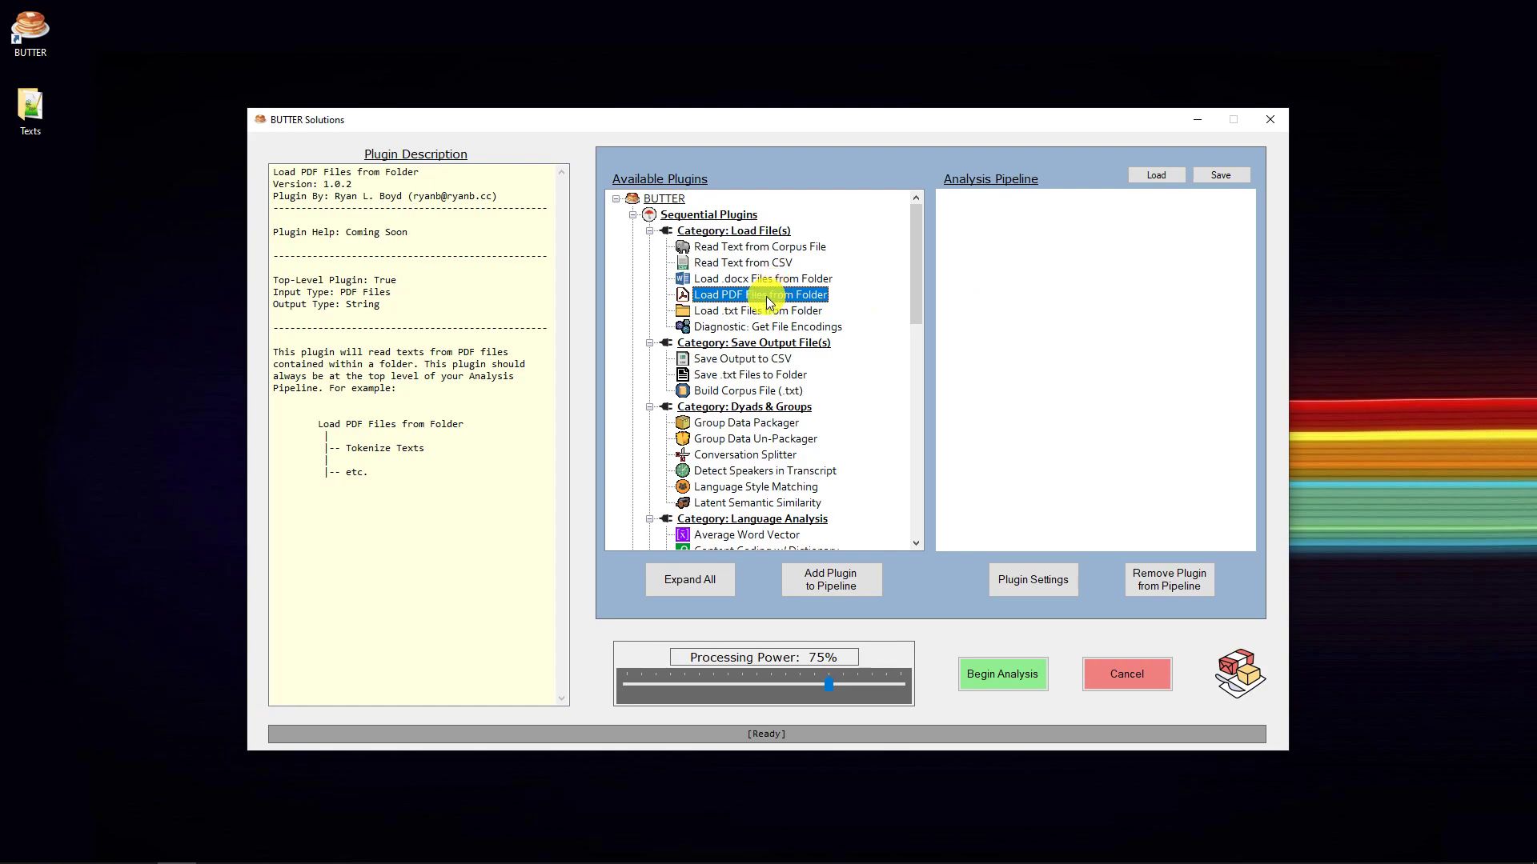
pyautogui.click(848, 589)
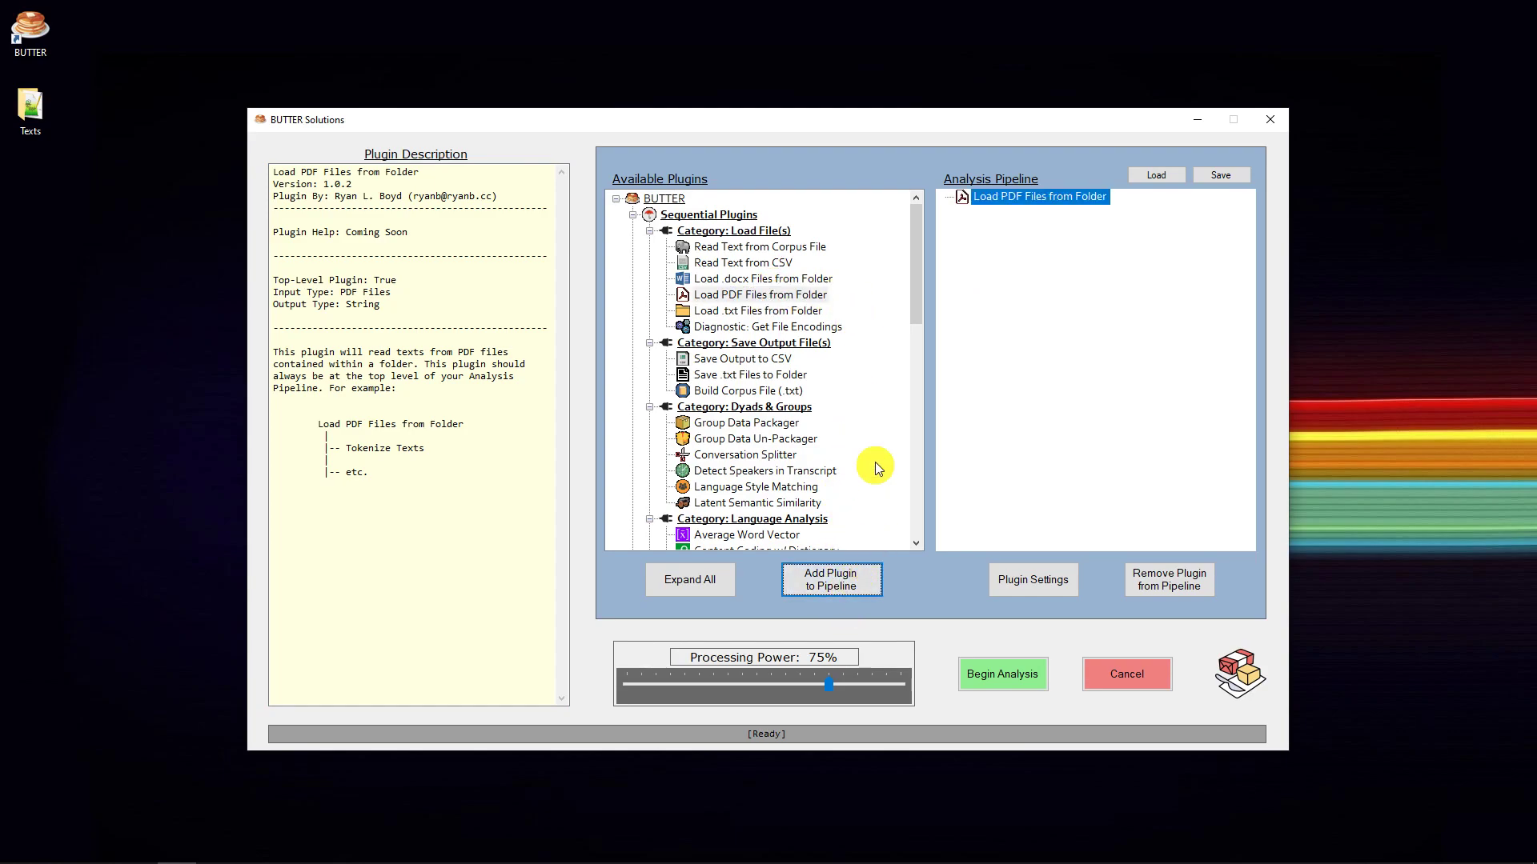
# - Set the source folder of the Load PDF Files from Folder plugin to Academic Papers inside Texts
pyautogui.click(1042, 580)
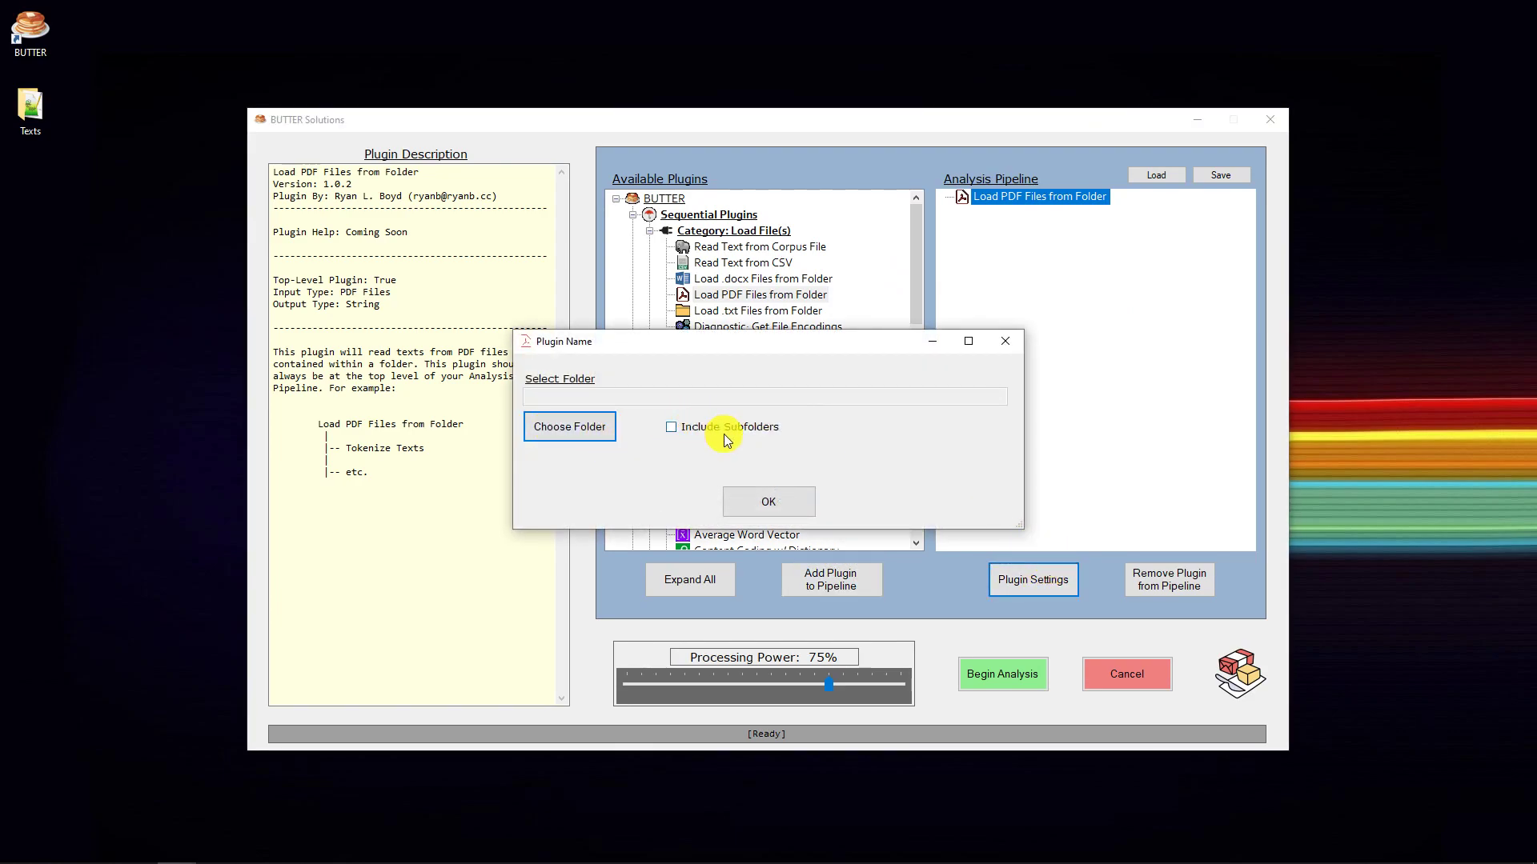
pyautogui.click(567, 434)
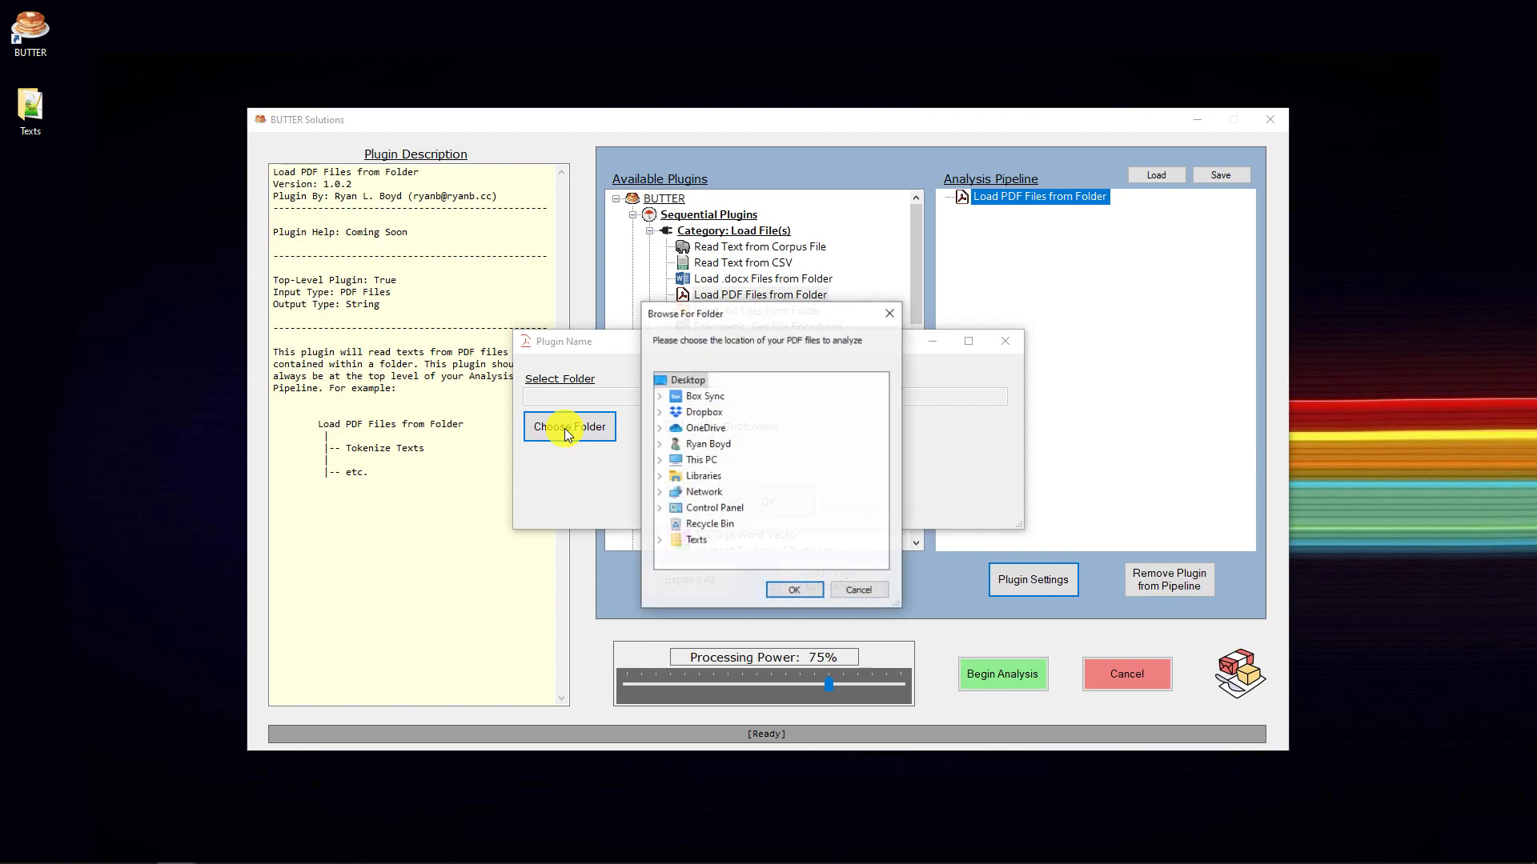
pyautogui.click(661, 547)
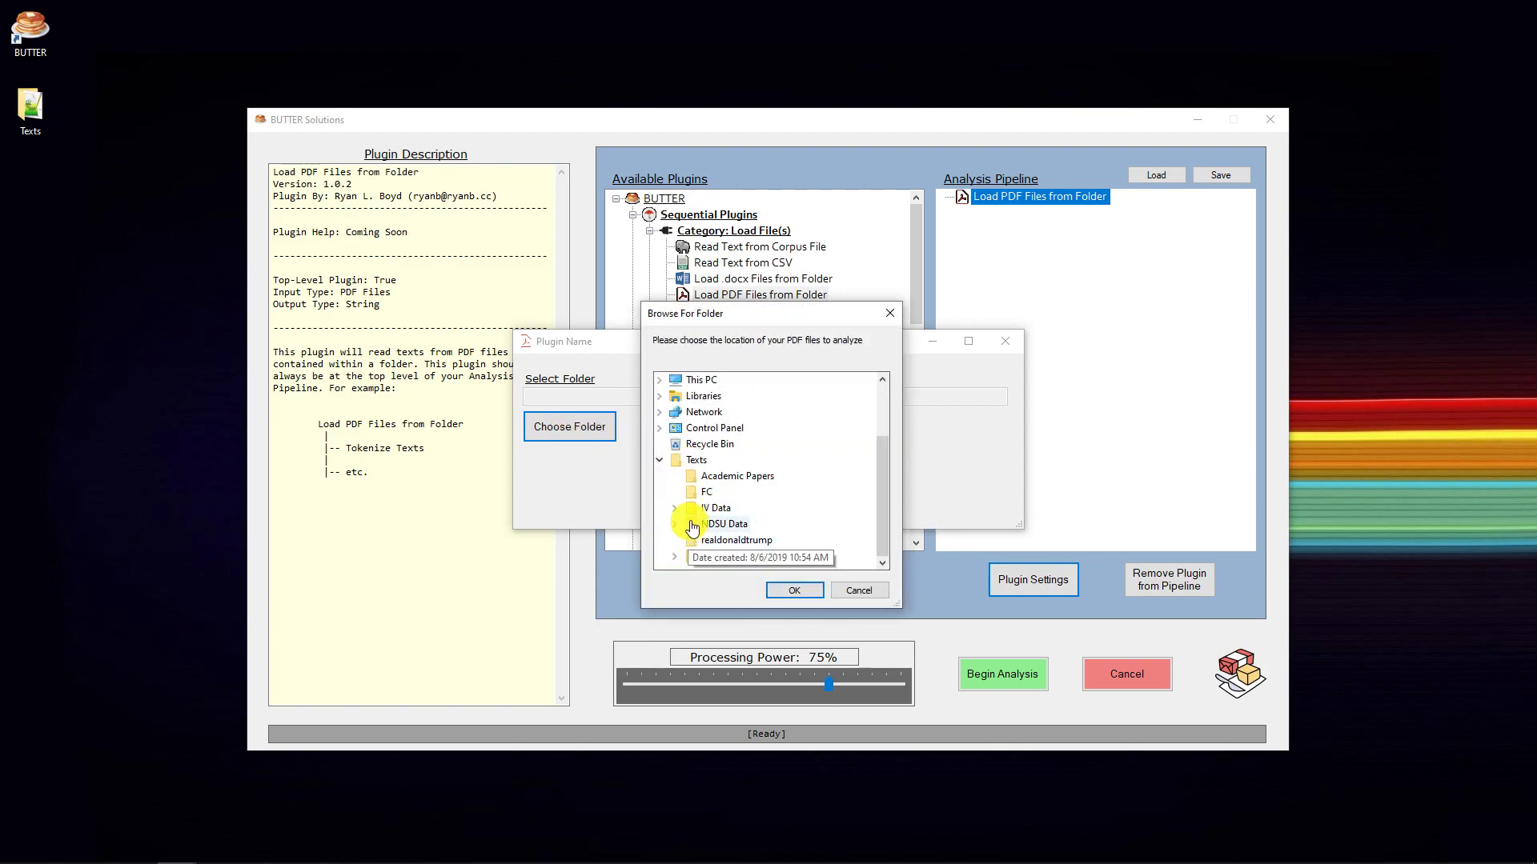
pyautogui.click(720, 477)
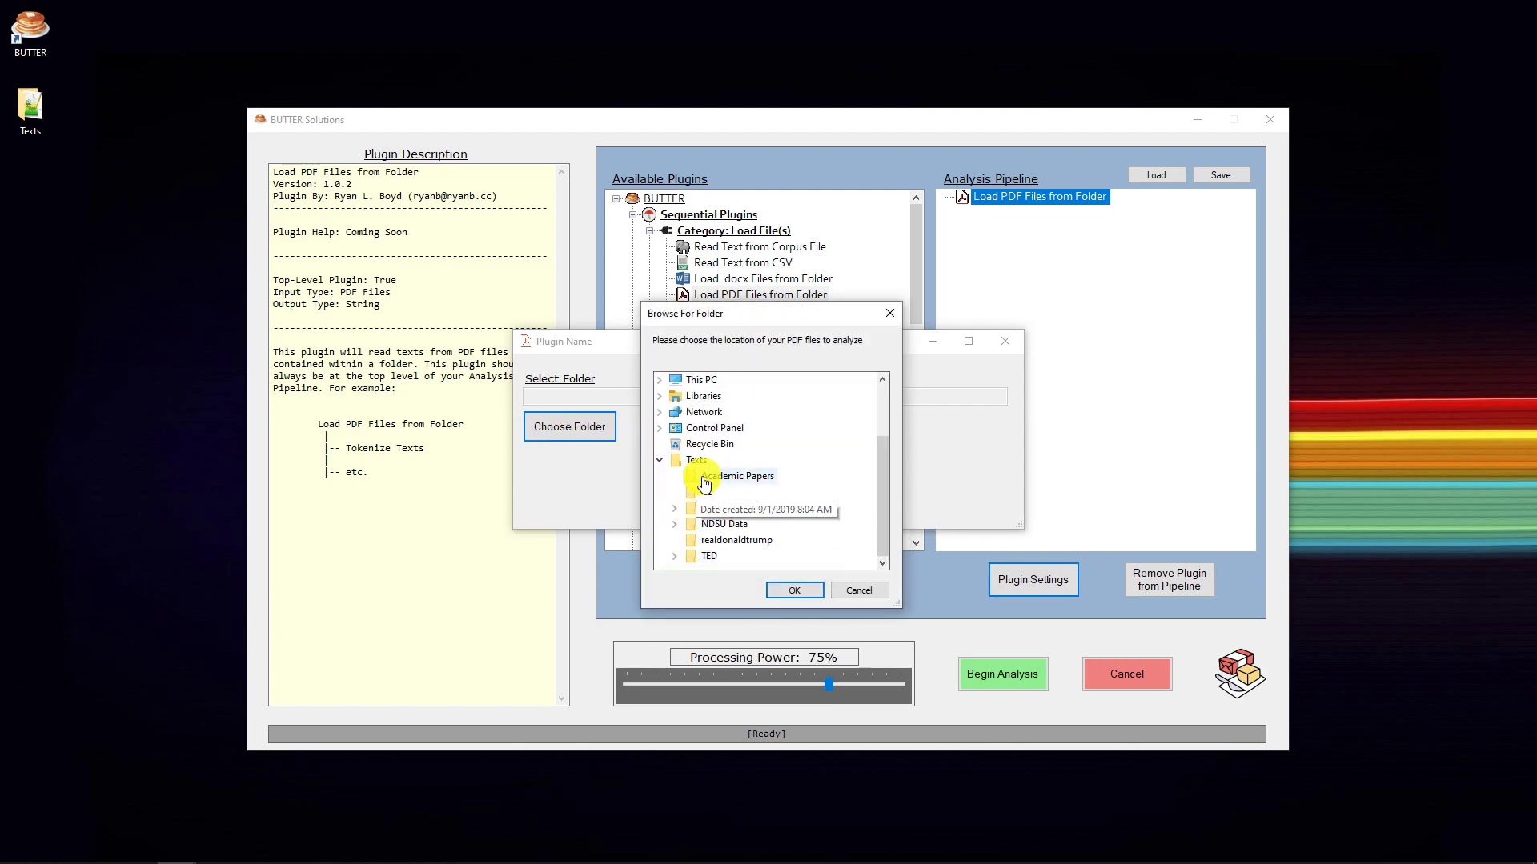
pyautogui.click(794, 590)
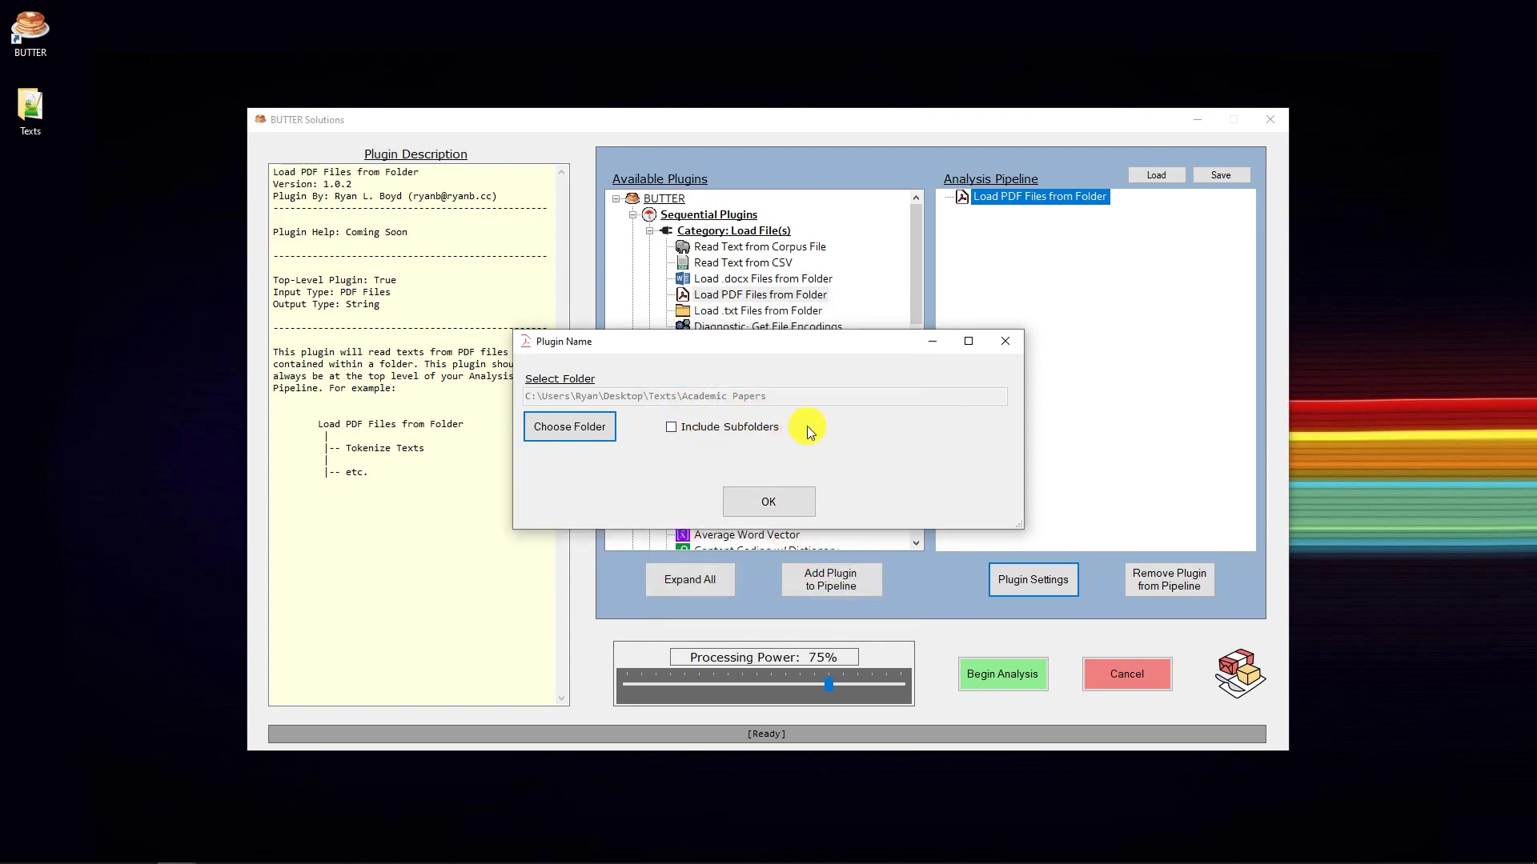
# - Create three new subfolders with default names in the Academic Papers folder
pyautogui.moveTo(1536, 193); pyautogui.dragTo(673, 137)
pyautogui.scroll(2, 902, 321)
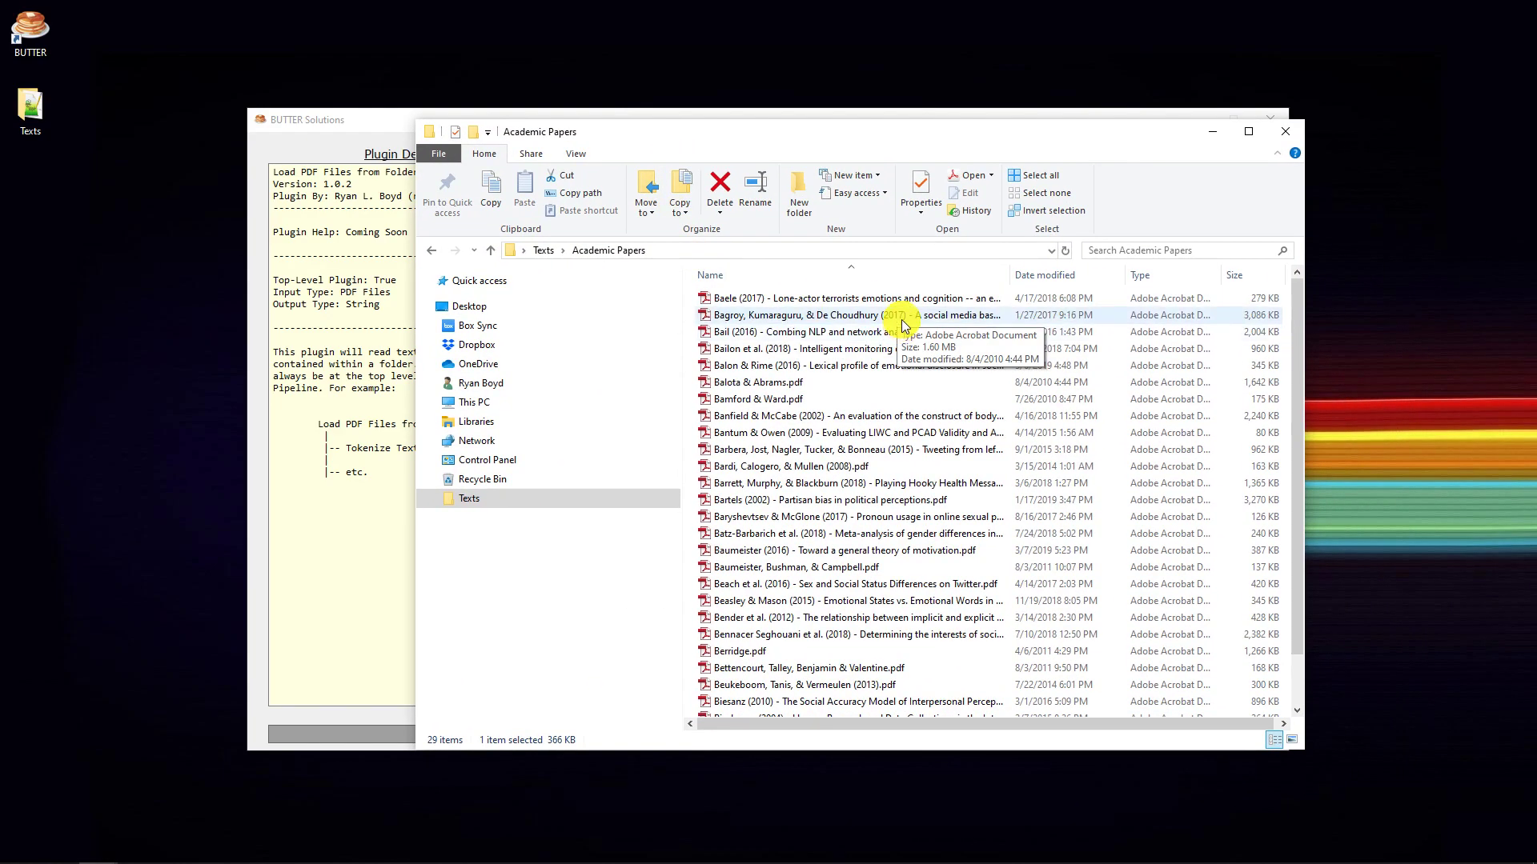
pyautogui.click(802, 192)
pyautogui.click(804, 192)
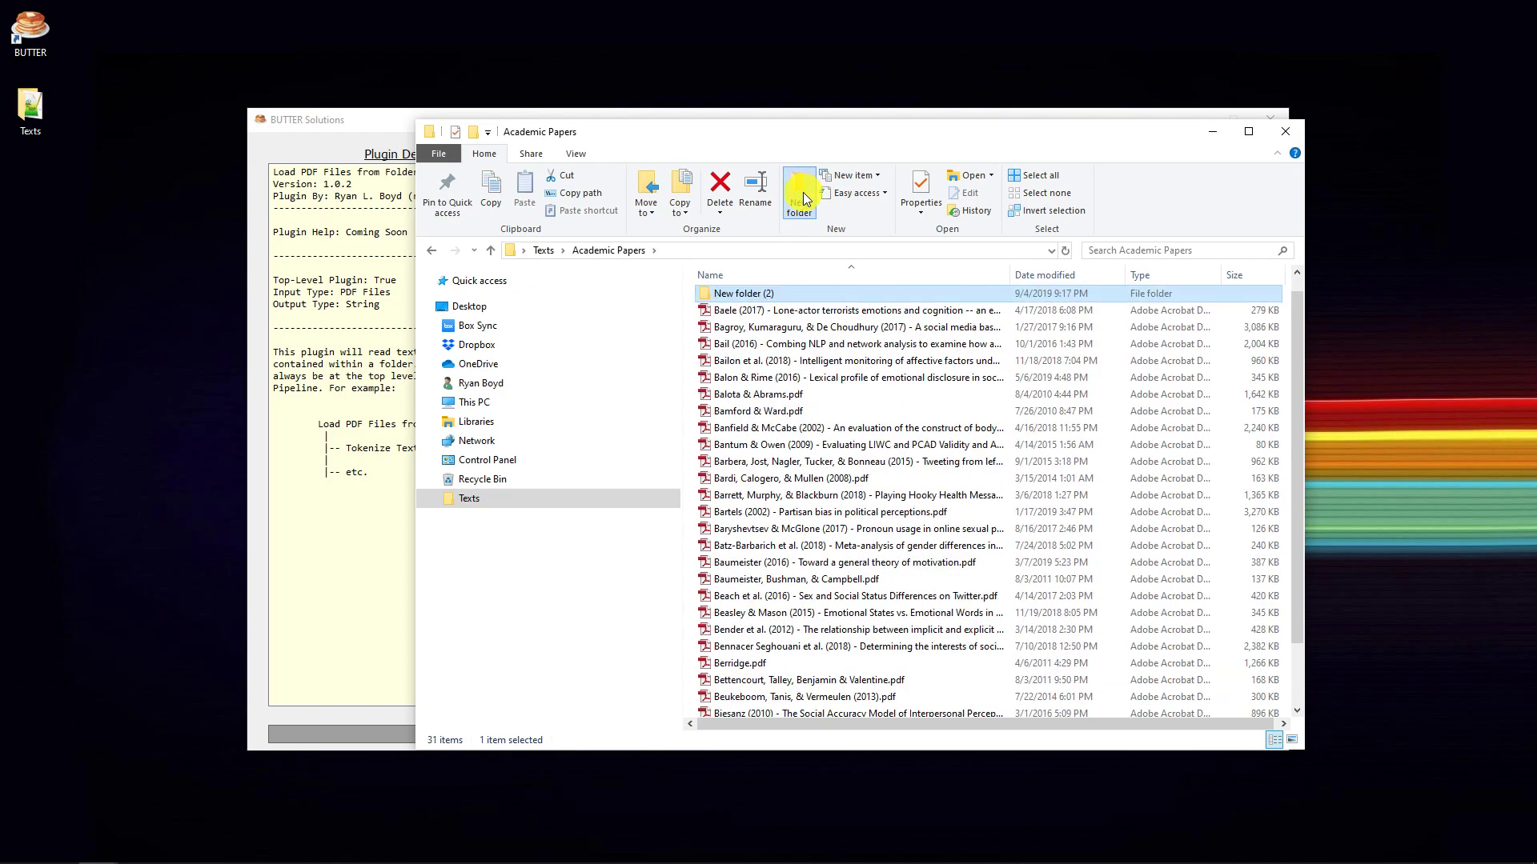
pyautogui.scroll(2, 803, 349)
# - Move ten of the PDF files in Academic Papers into New folder, New folder (2) and New folder (3)
pyautogui.click(790, 353)
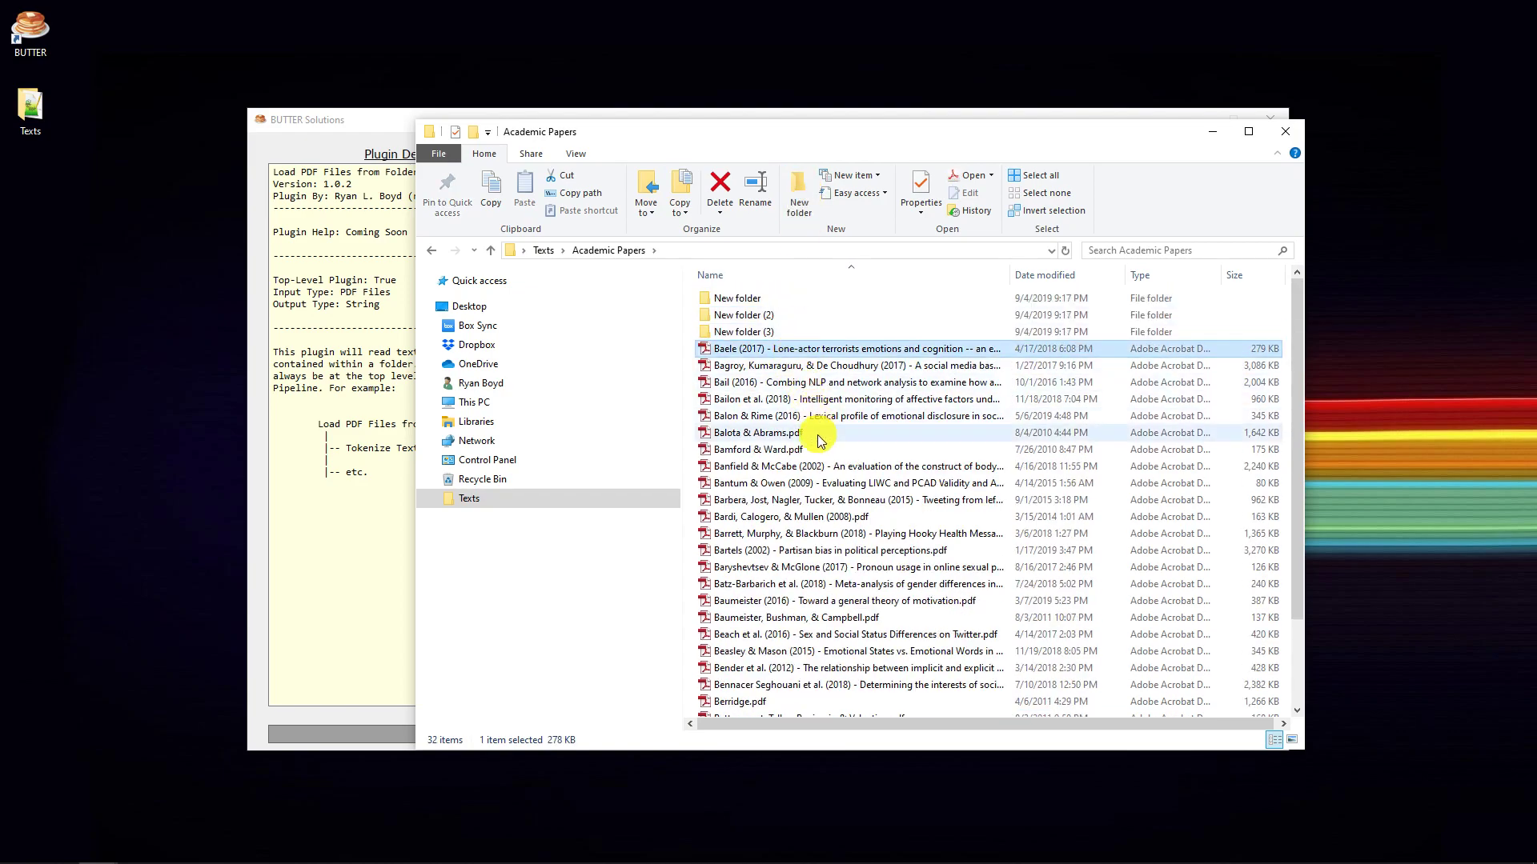
pyautogui.keyDown('shift'); pyautogui.click(816, 466); pyautogui.keyUp('shift')
pyautogui.moveTo(816, 465); pyautogui.dragTo(803, 316)
pyautogui.click(801, 436)
pyautogui.keyDown('shift'); pyautogui.click(804, 480); pyautogui.keyUp('shift')
pyautogui.moveTo(802, 386); pyautogui.dragTo(785, 297)
pyautogui.moveTo(787, 449); pyautogui.dragTo(785, 335)
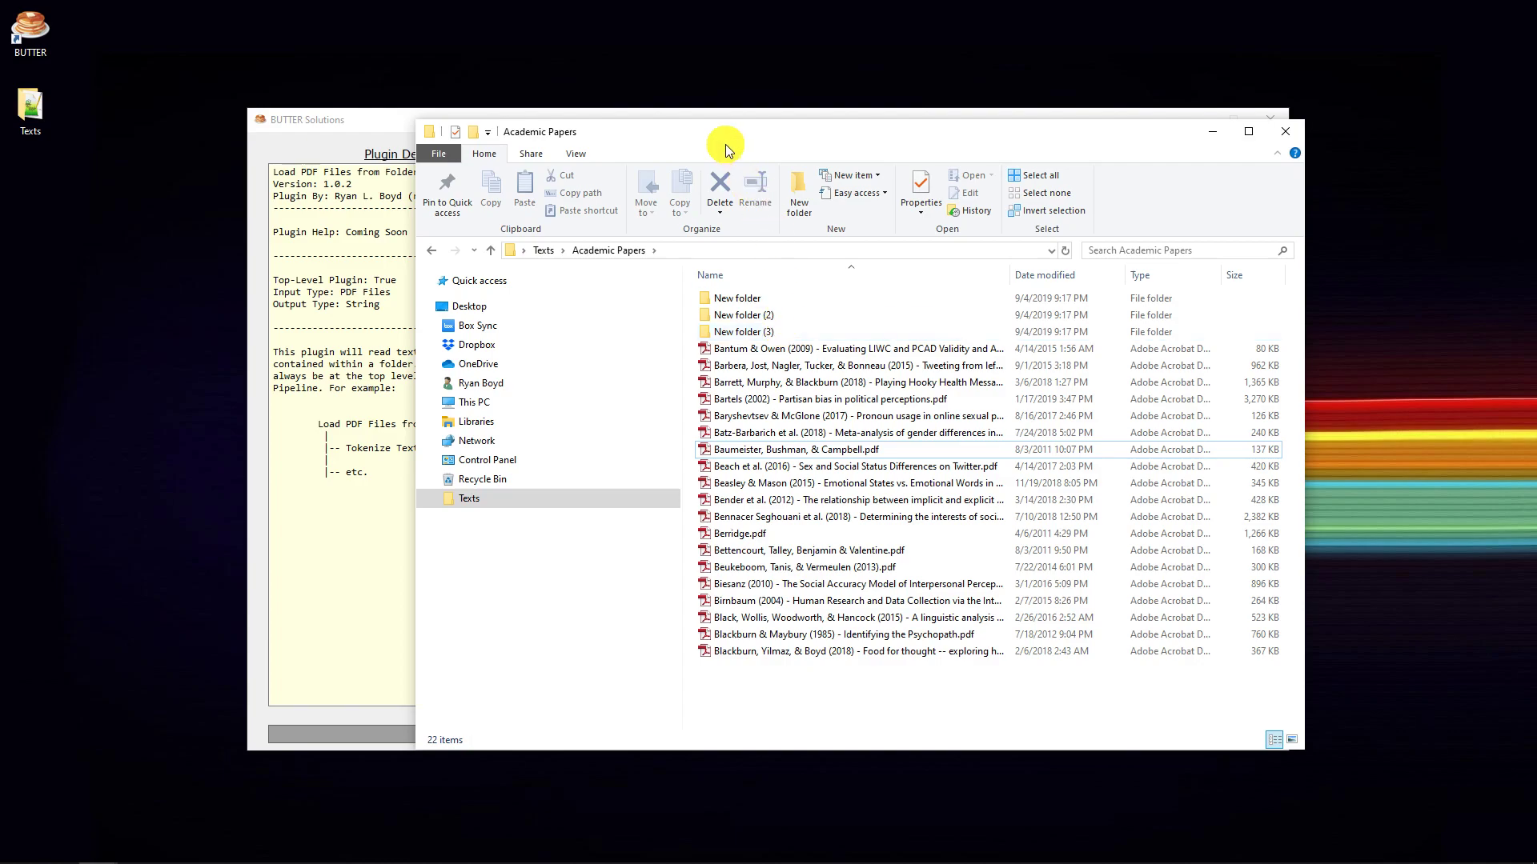
# - Turn on Include Subfolders for the PDF loading plugin and accept its settings, keeping the Academic Papers window out of the way
pyautogui.moveTo(690, 141); pyautogui.dragTo(1147, 192)
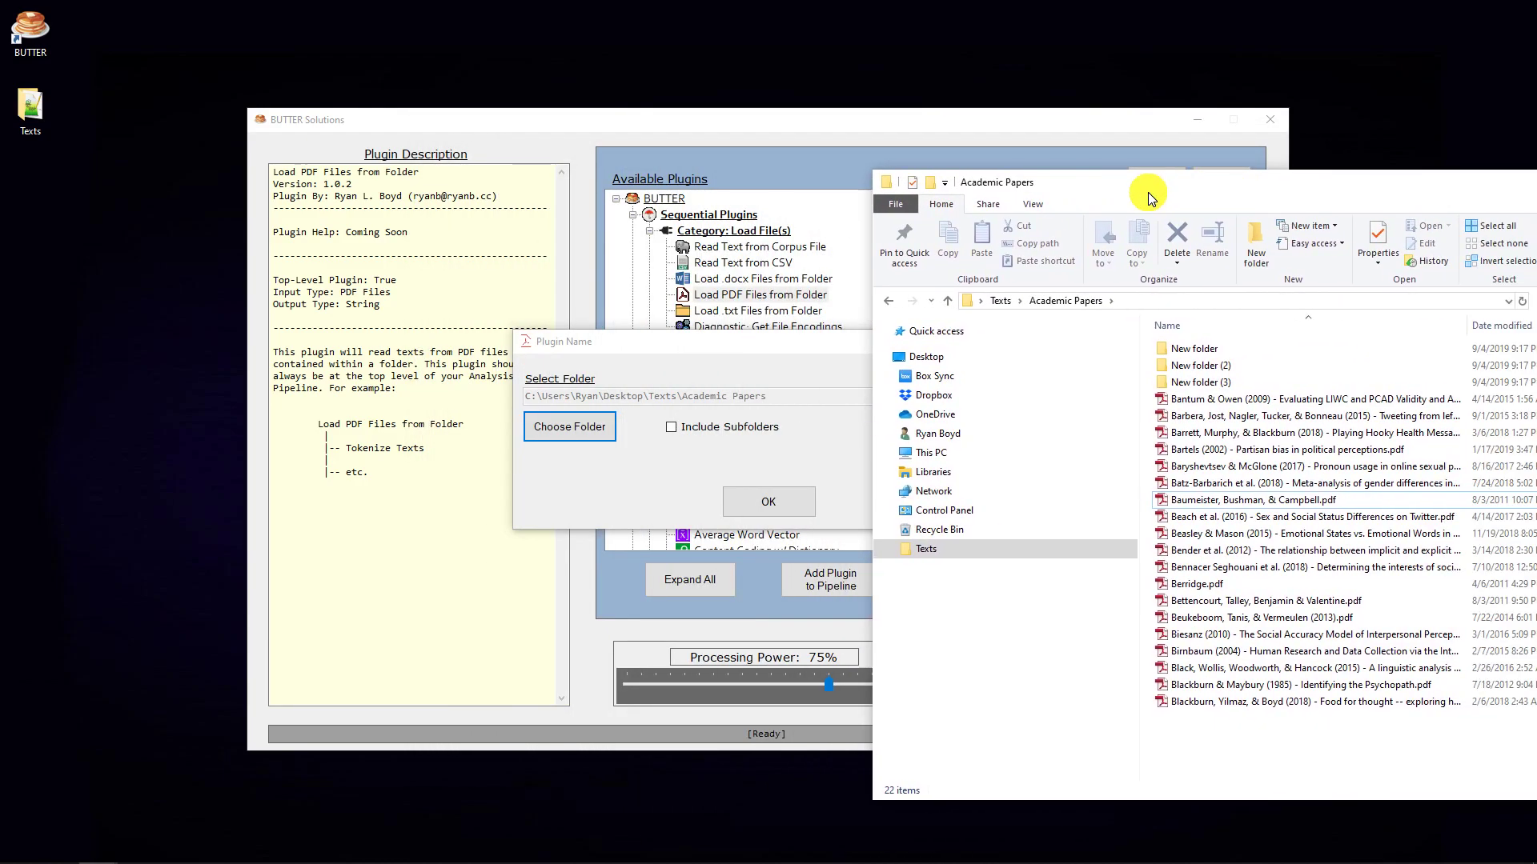
pyautogui.click(811, 399)
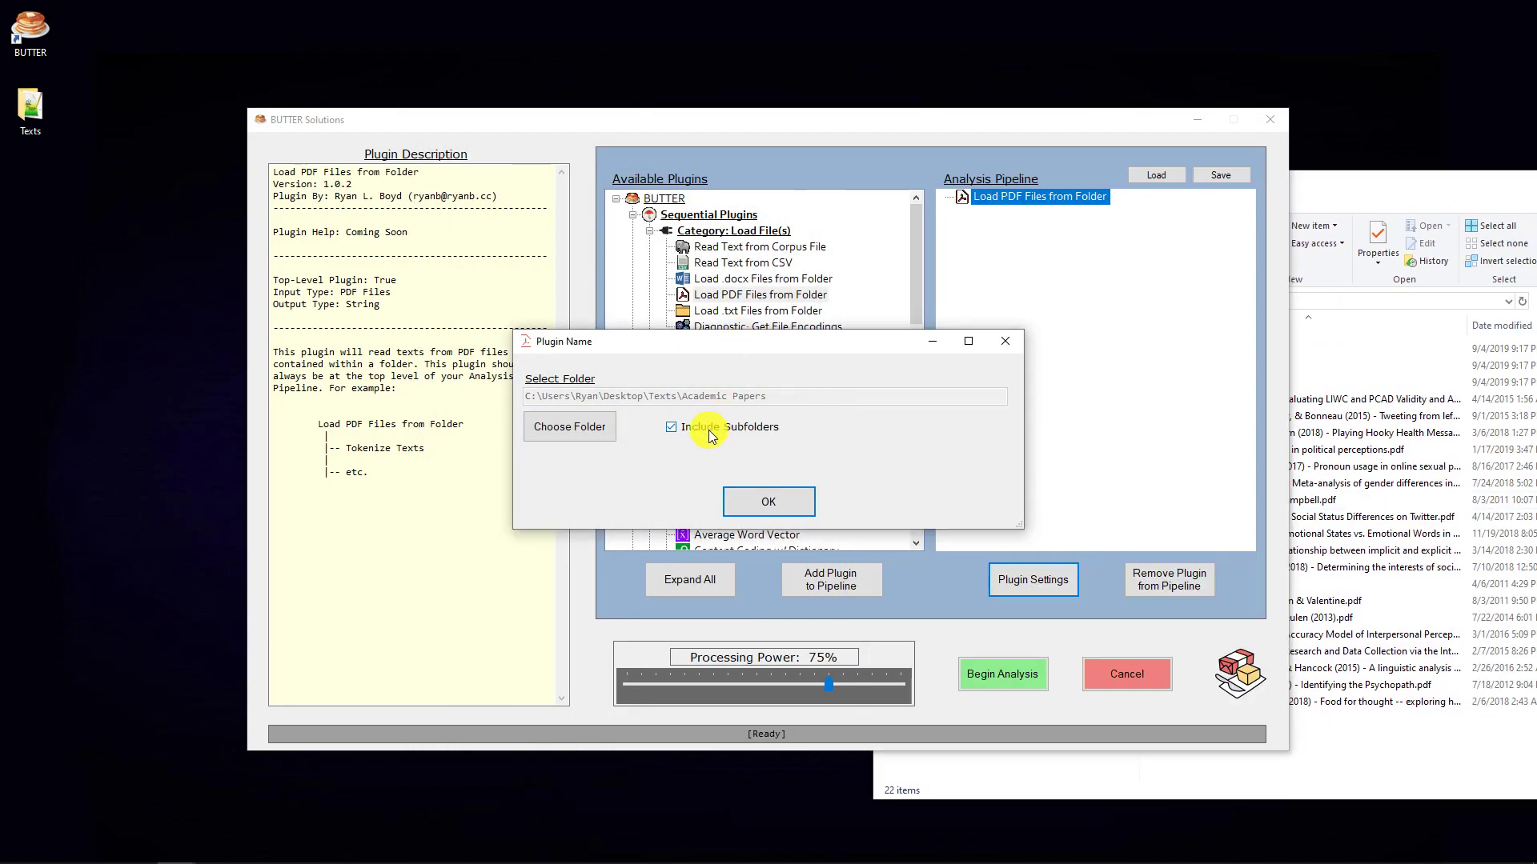
pyautogui.moveTo(1344, 186); pyautogui.dragTo(991, 170)
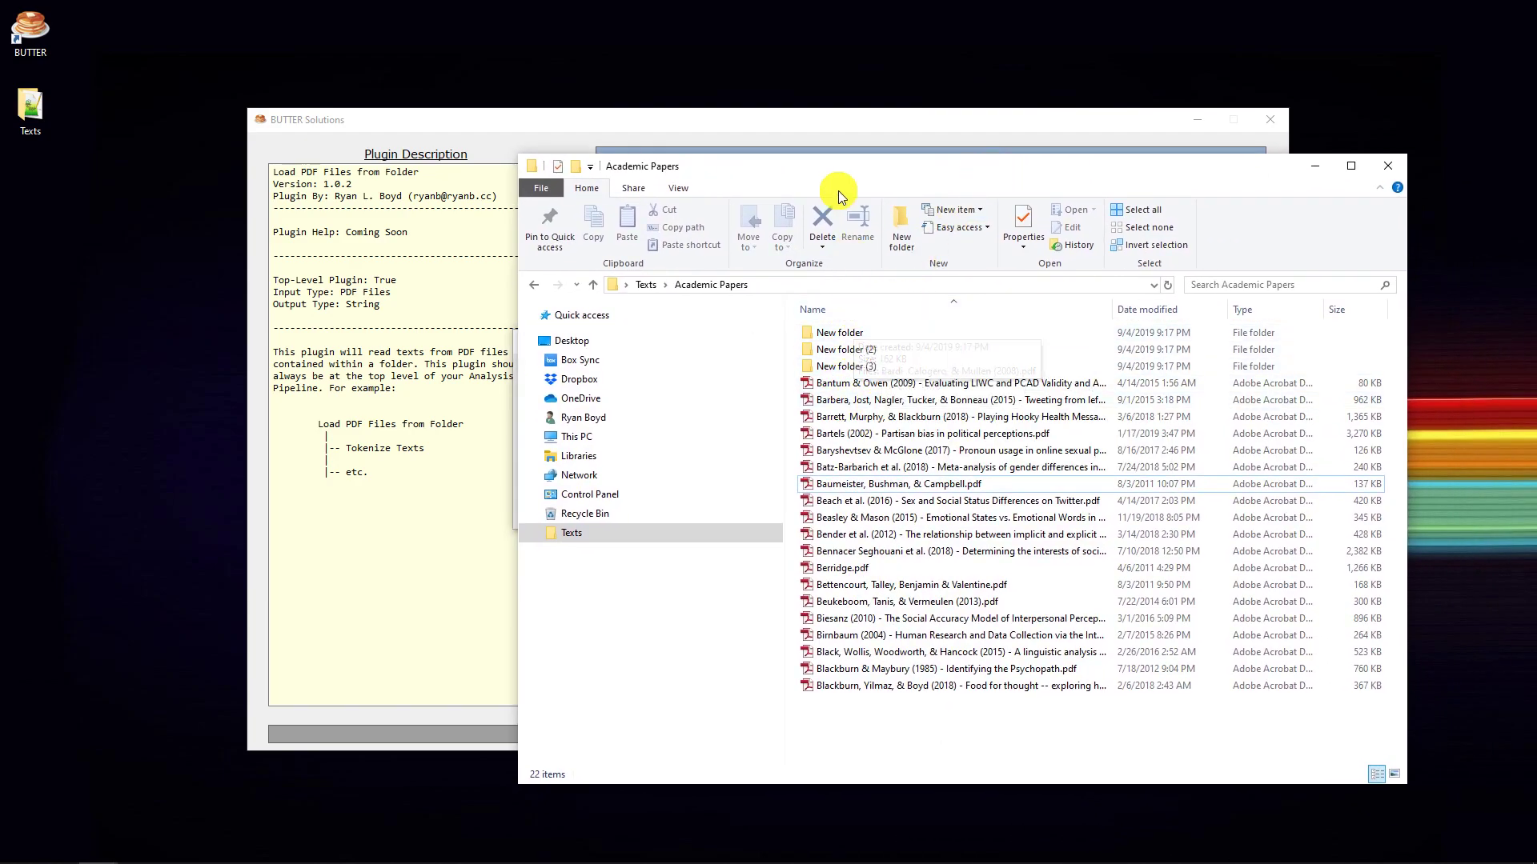
pyautogui.moveTo(823, 171); pyautogui.dragTo(1536, 164)
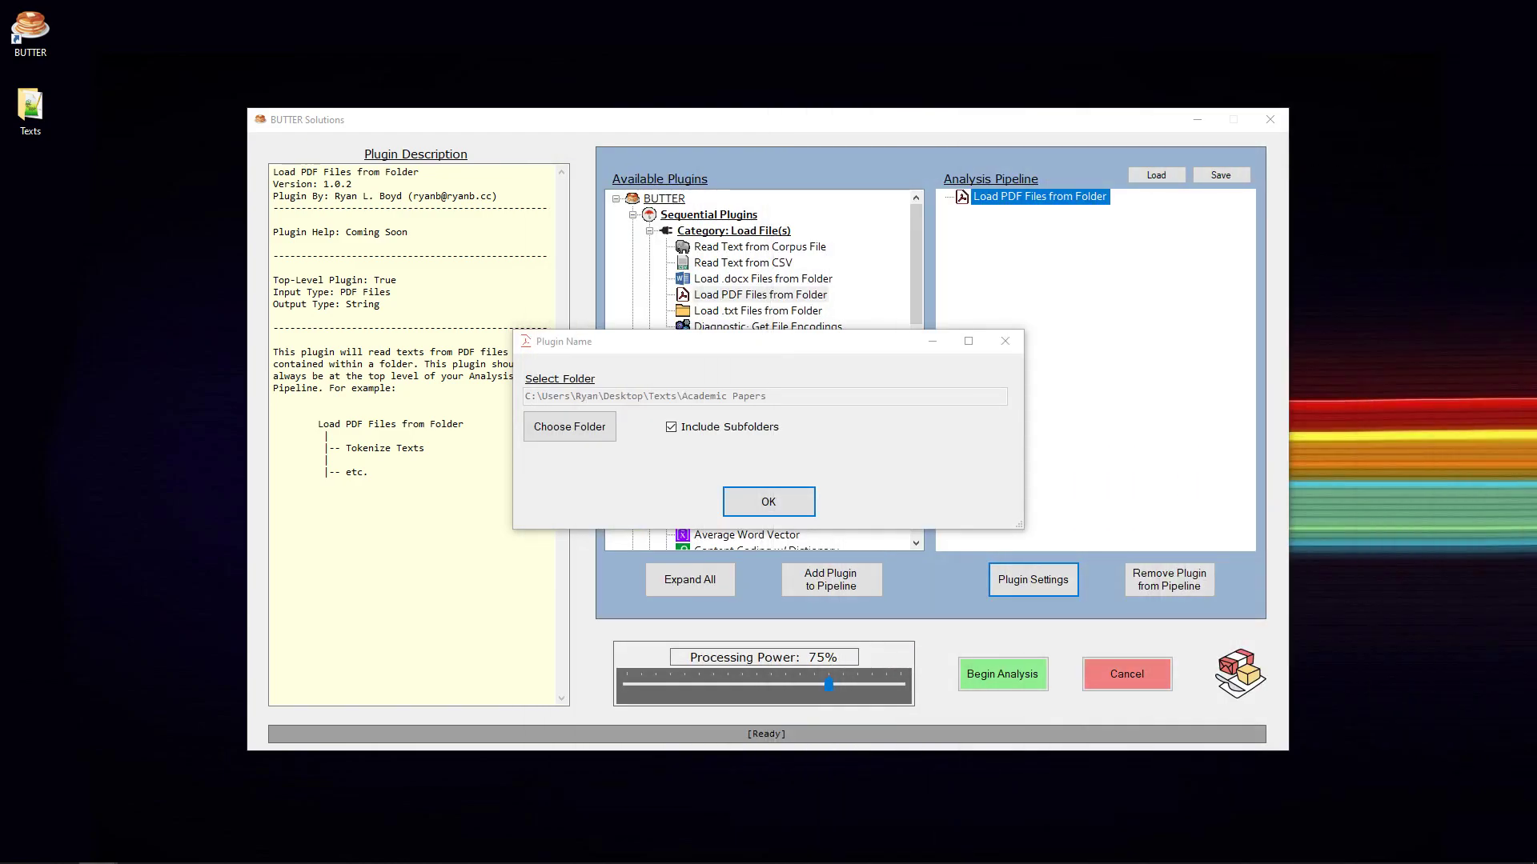
pyautogui.click(751, 505)
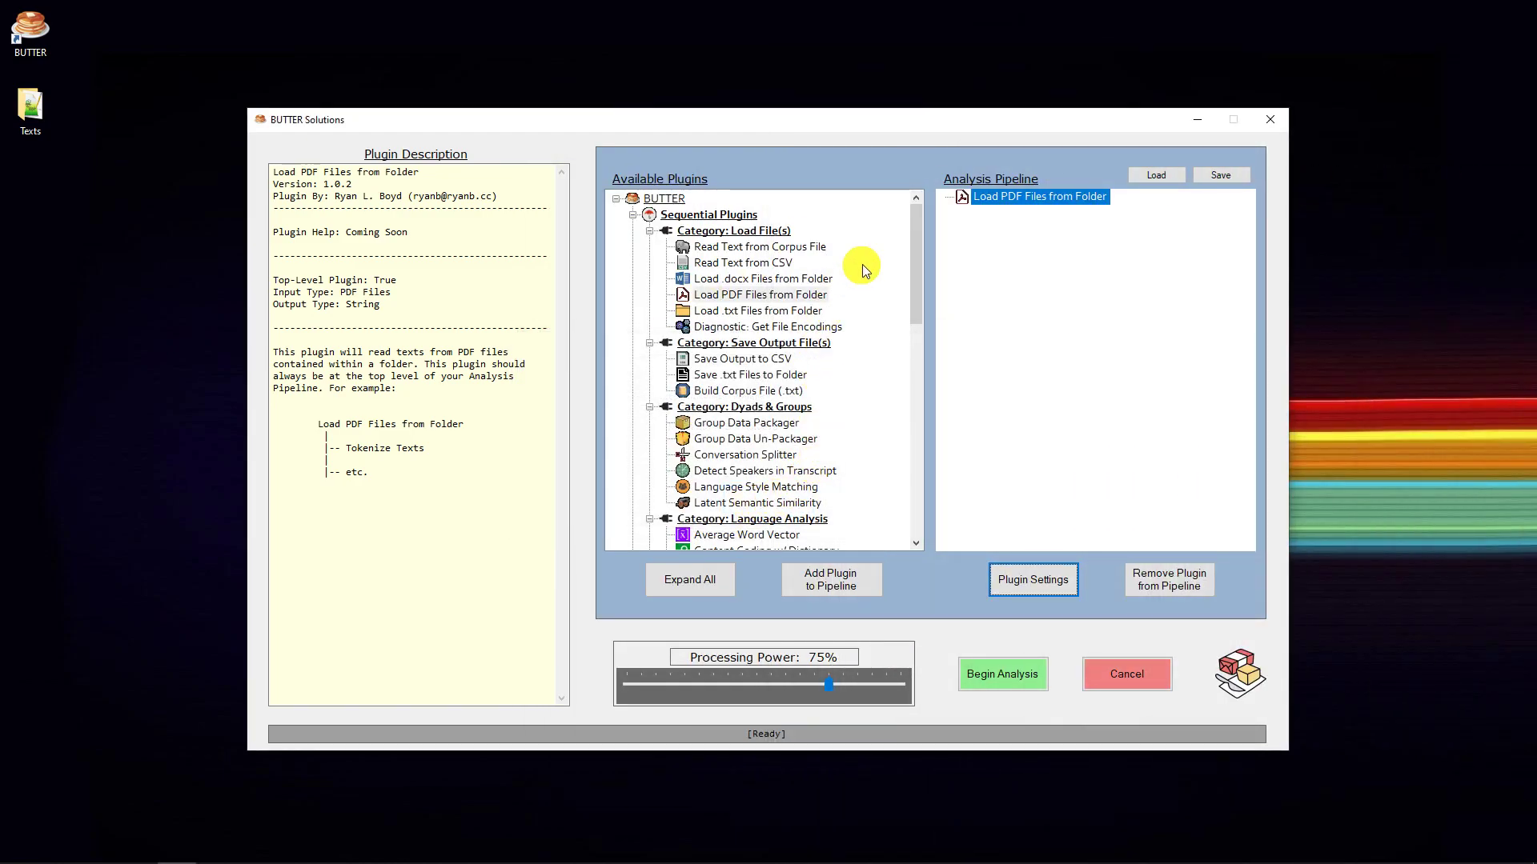
# - Read the description of the Lexical Richness plugin and look through the available plugins down to the Token Handling category
pyautogui.moveTo(916, 234); pyautogui.dragTo(899, 299)
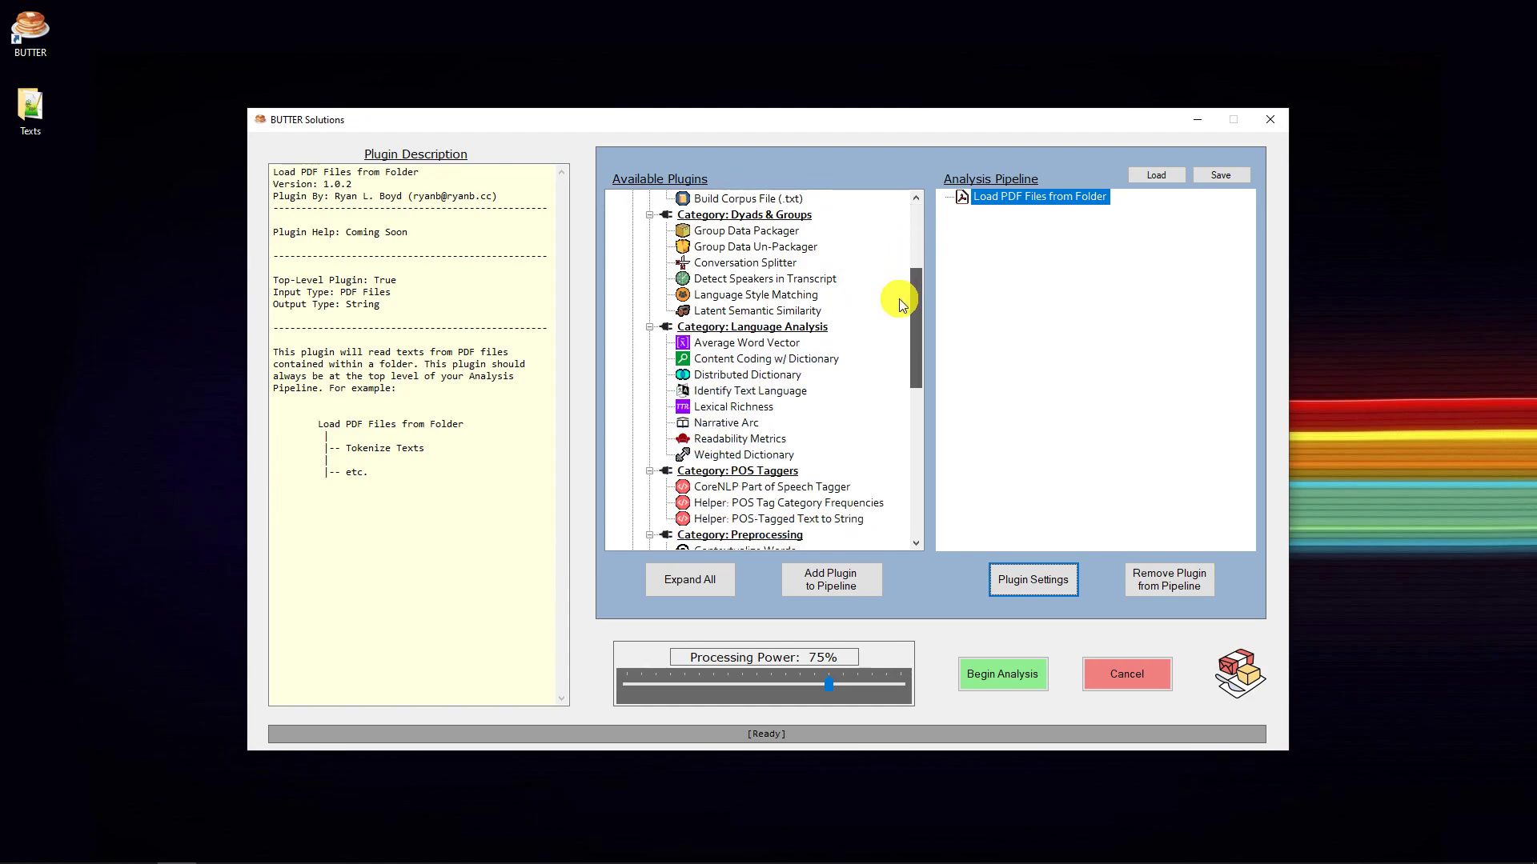
pyautogui.click(734, 410)
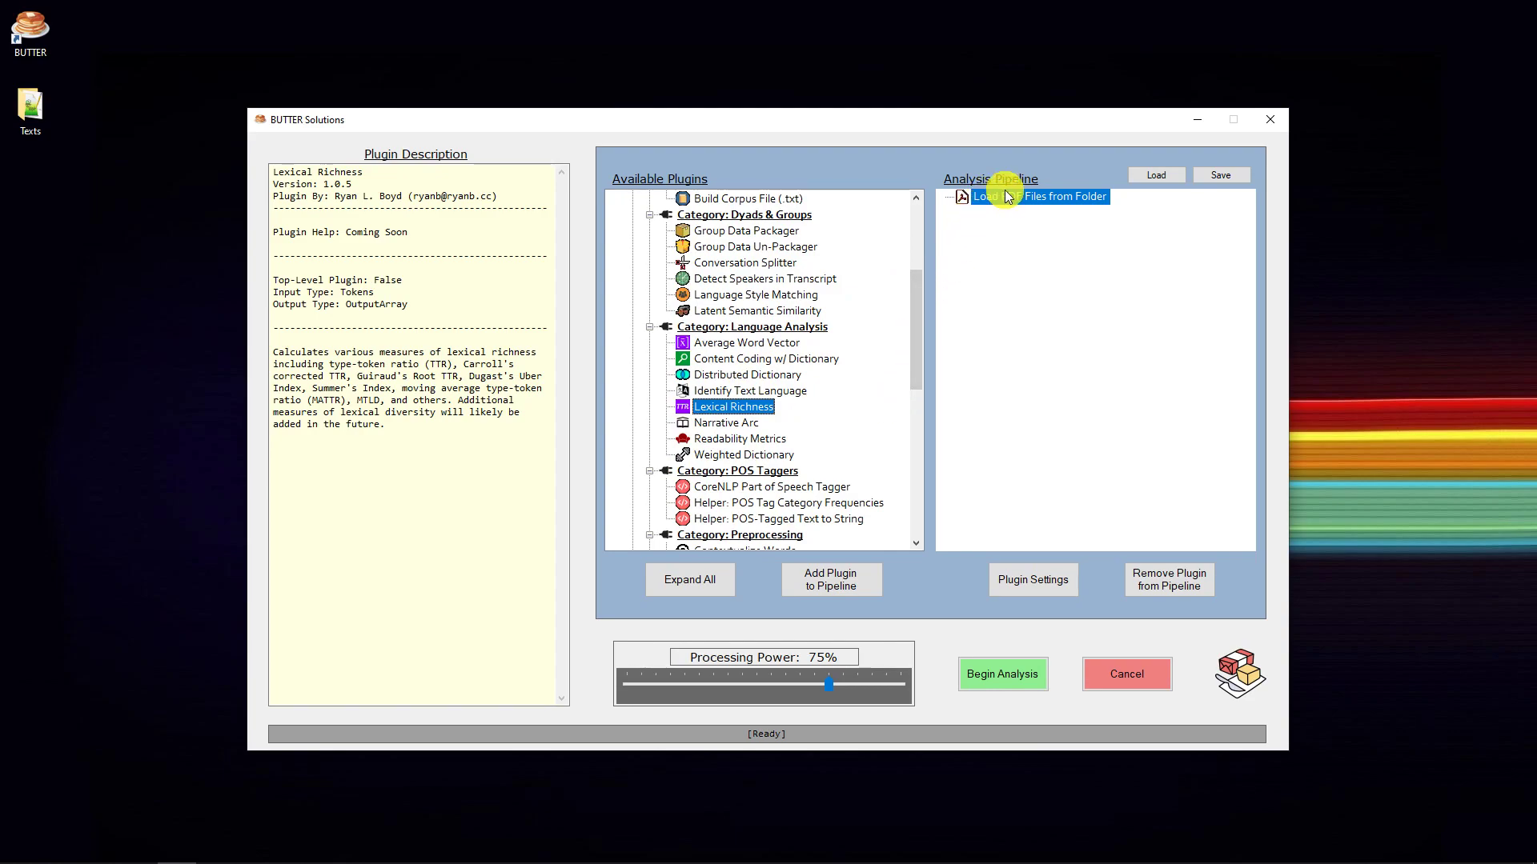
pyautogui.moveTo(919, 288); pyautogui.dragTo(915, 460)
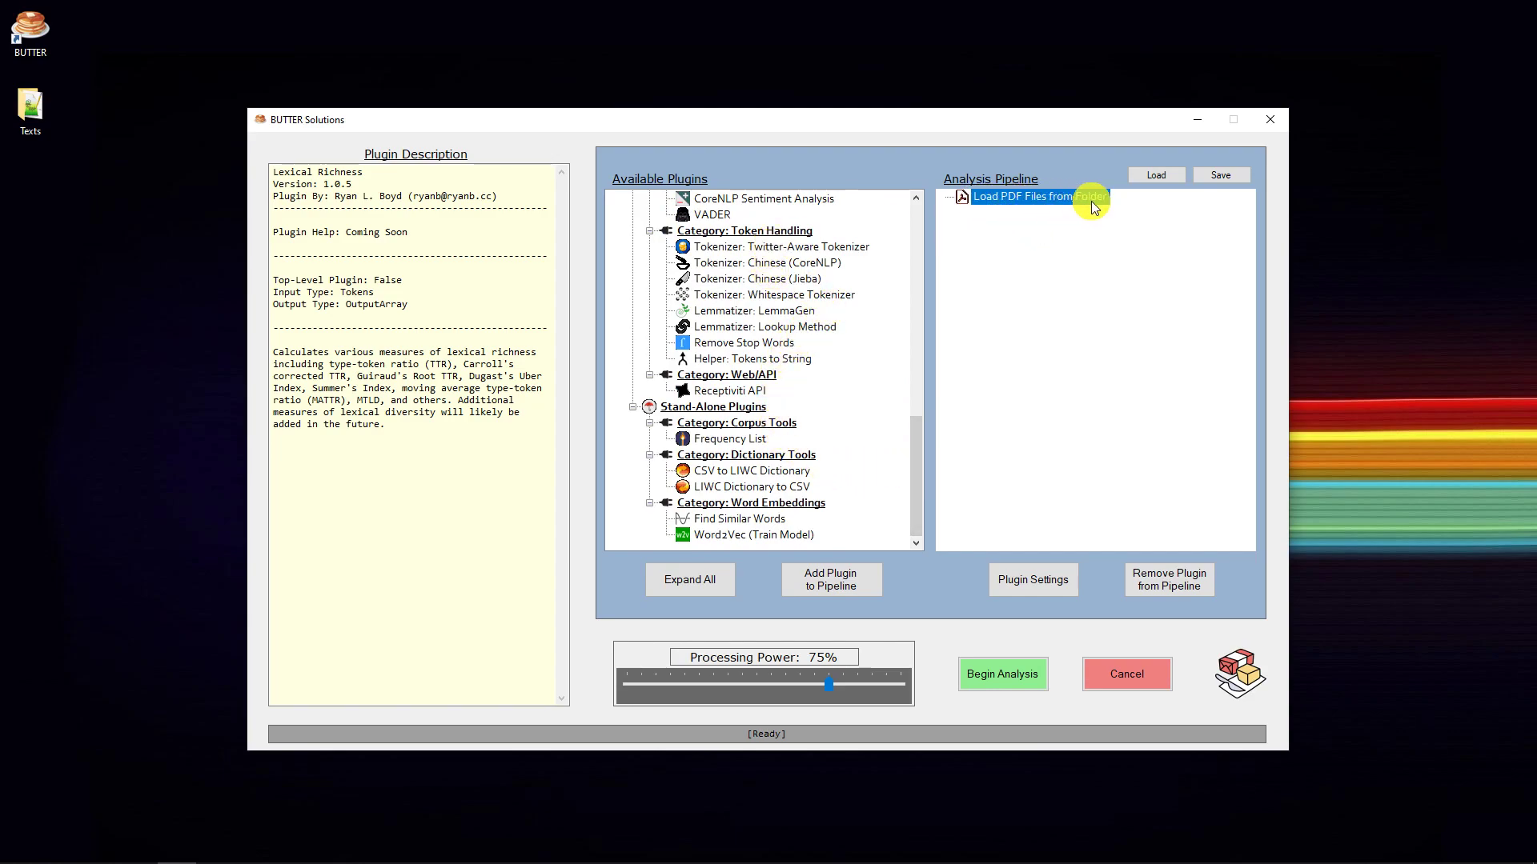
# - Add the Twitter-Aware Tokenizer, Lexical Richness and Save Output to CSV plugins to the pipeline, each nested beneath the previous one
pyautogui.doubleClick(795, 252)
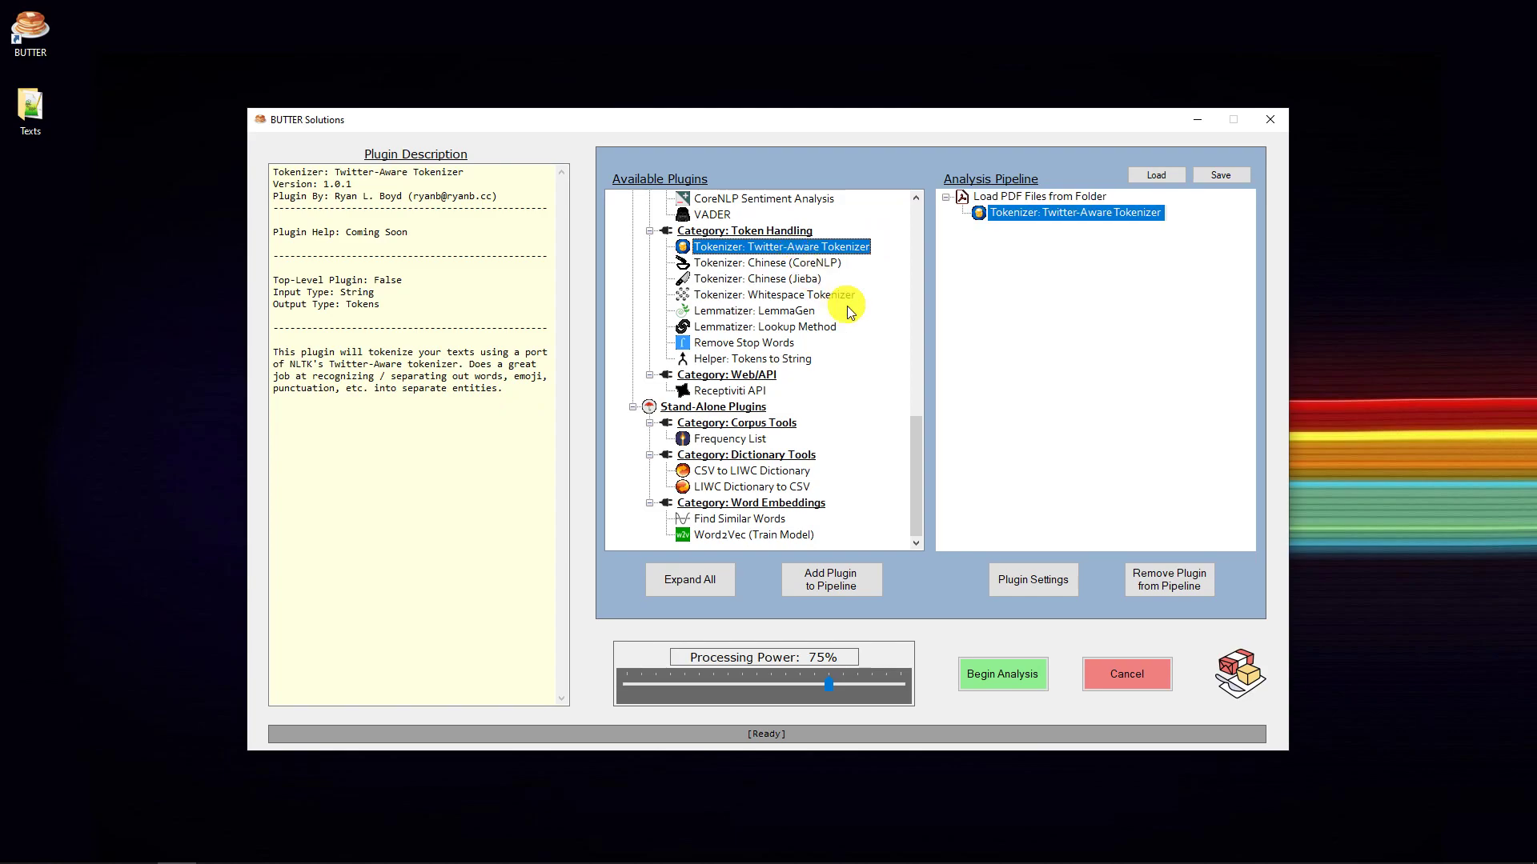
pyautogui.moveTo(914, 453); pyautogui.dragTo(916, 343)
pyautogui.doubleClick(733, 312)
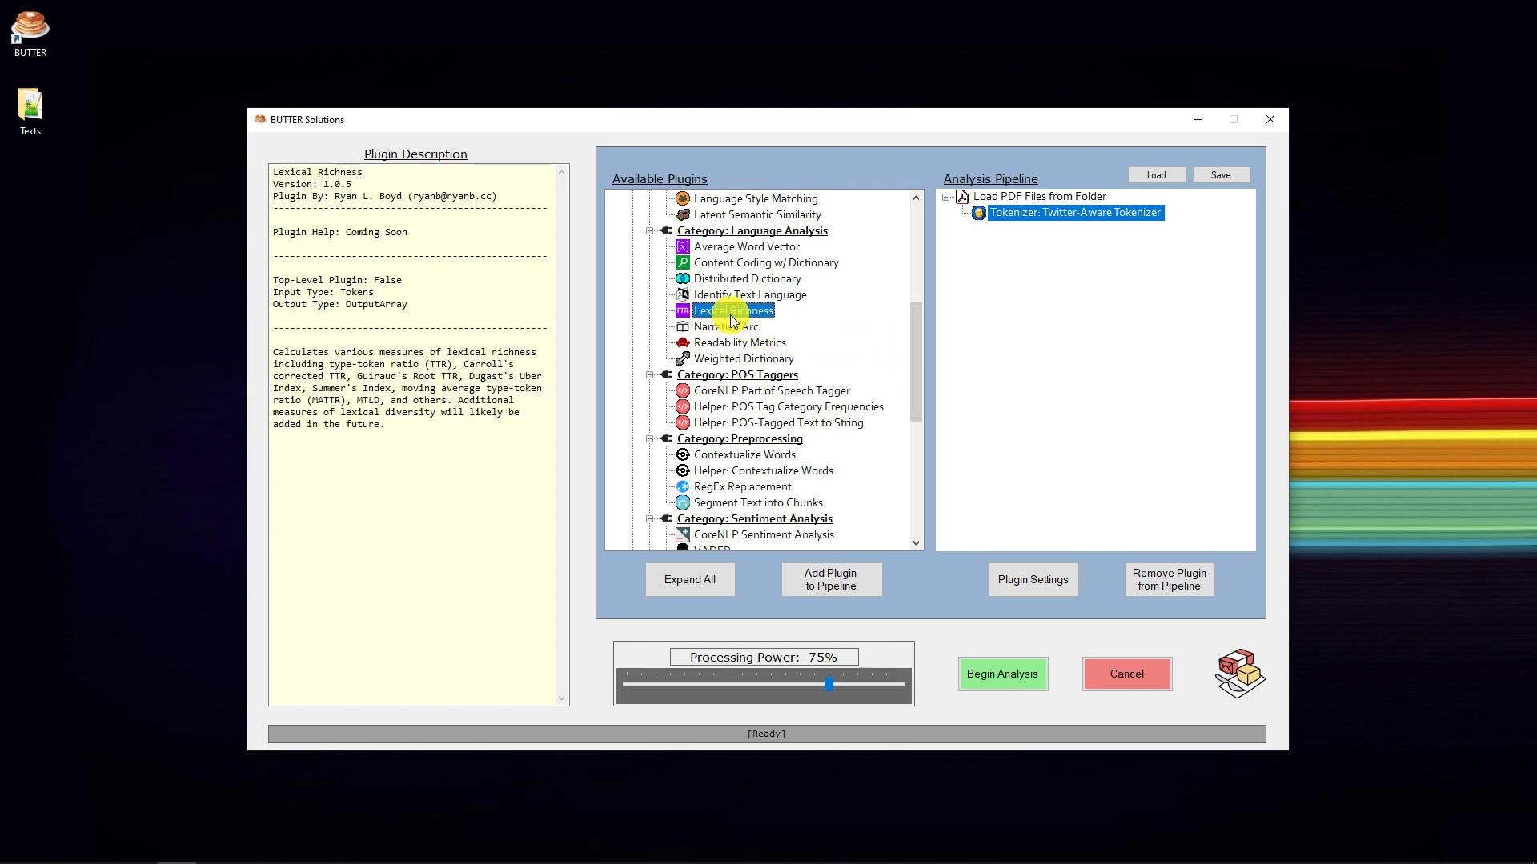
pyautogui.moveTo(917, 342); pyautogui.dragTo(916, 261)
pyautogui.doubleClick(770, 312)
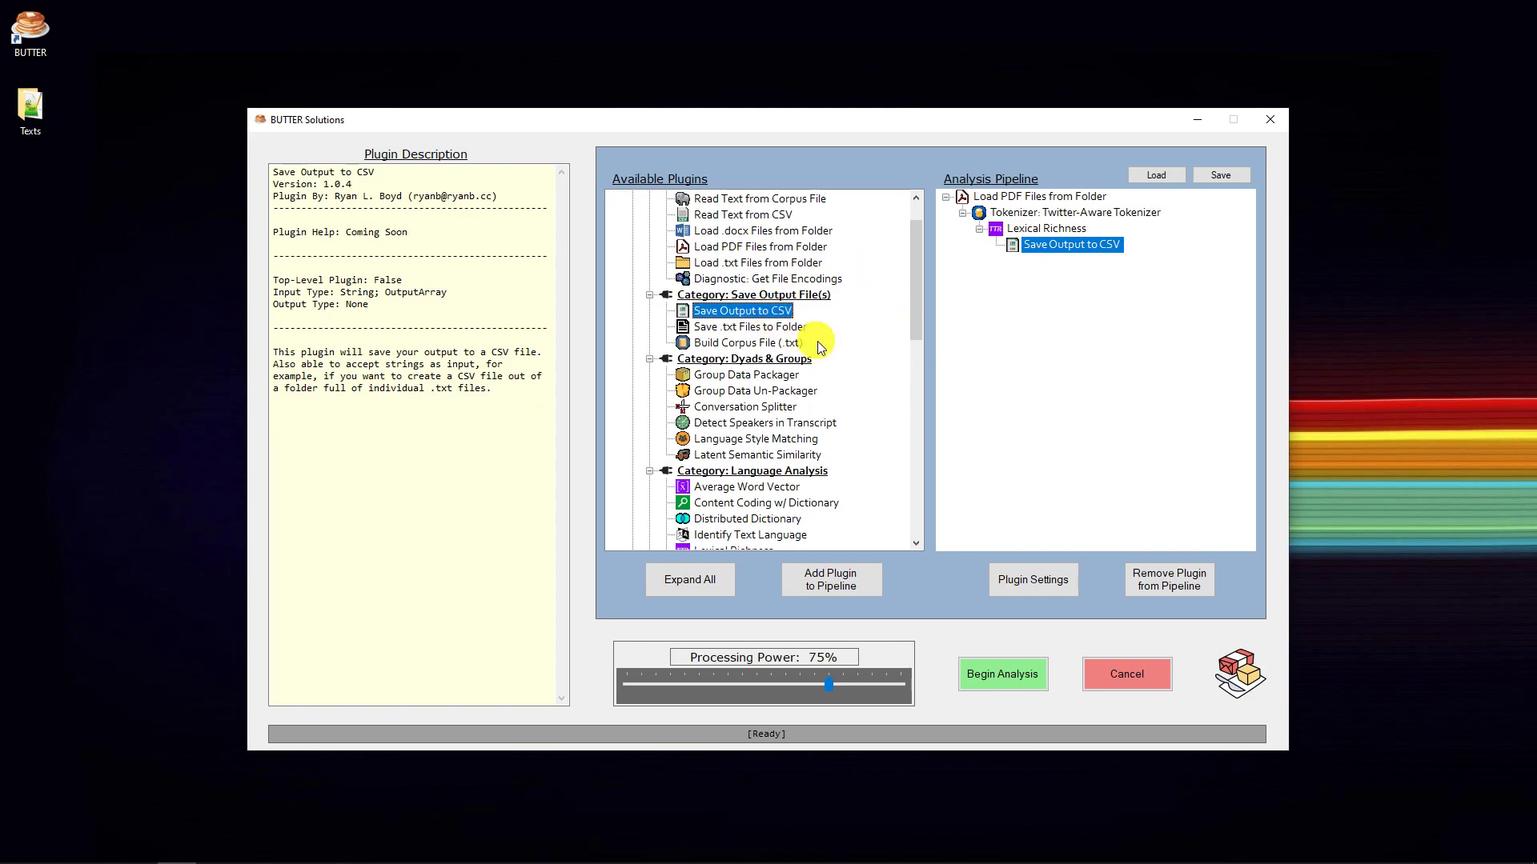
# - Set the CSV plugin's output file to BUTTER-CSVOutput.csv in the Texts folder and accept its settings
pyautogui.click(1068, 583)
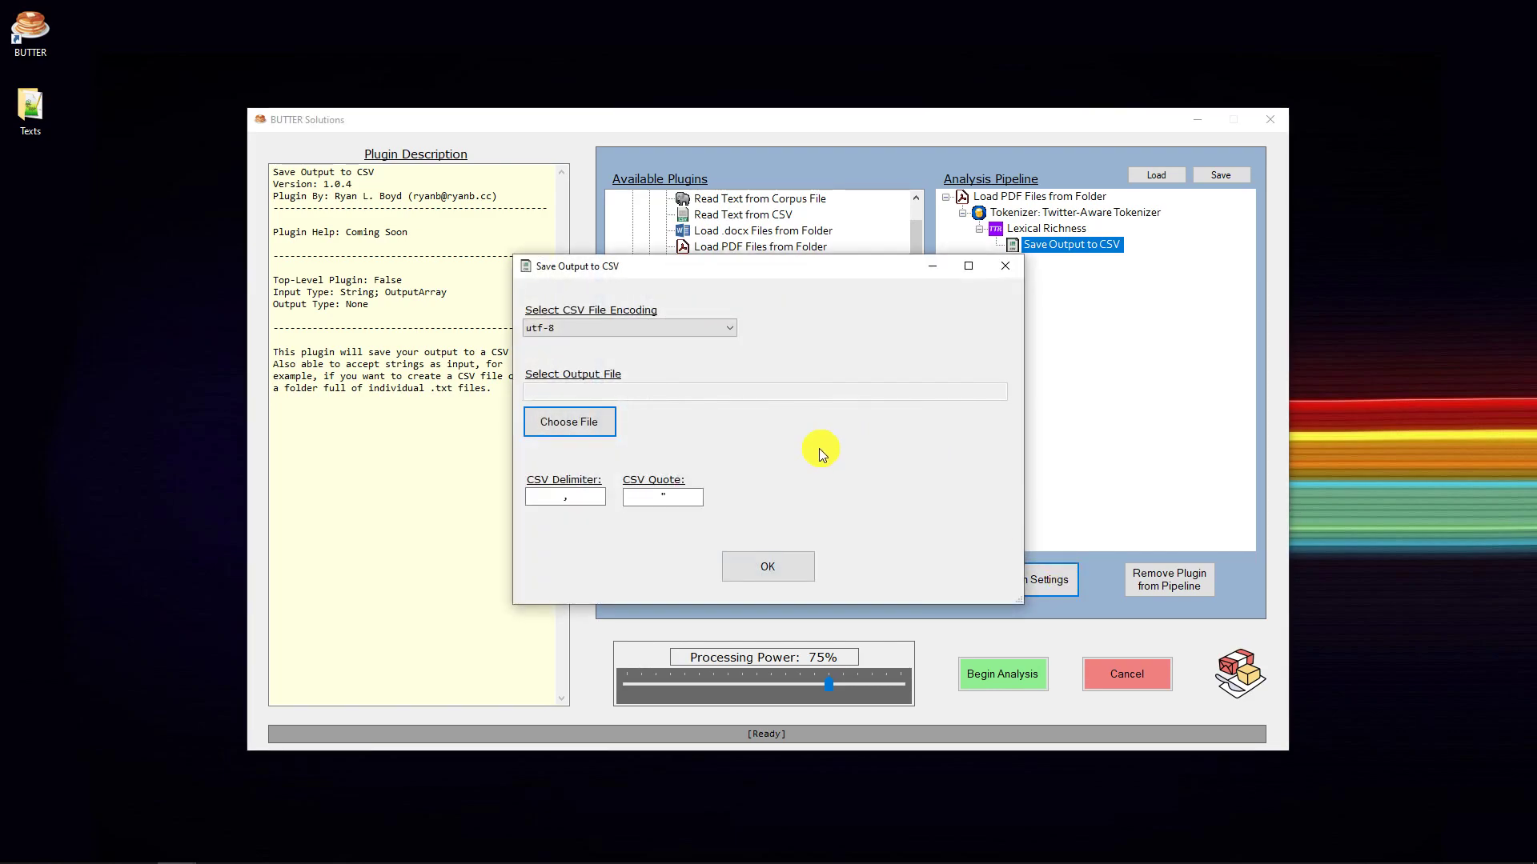
pyautogui.click(593, 429)
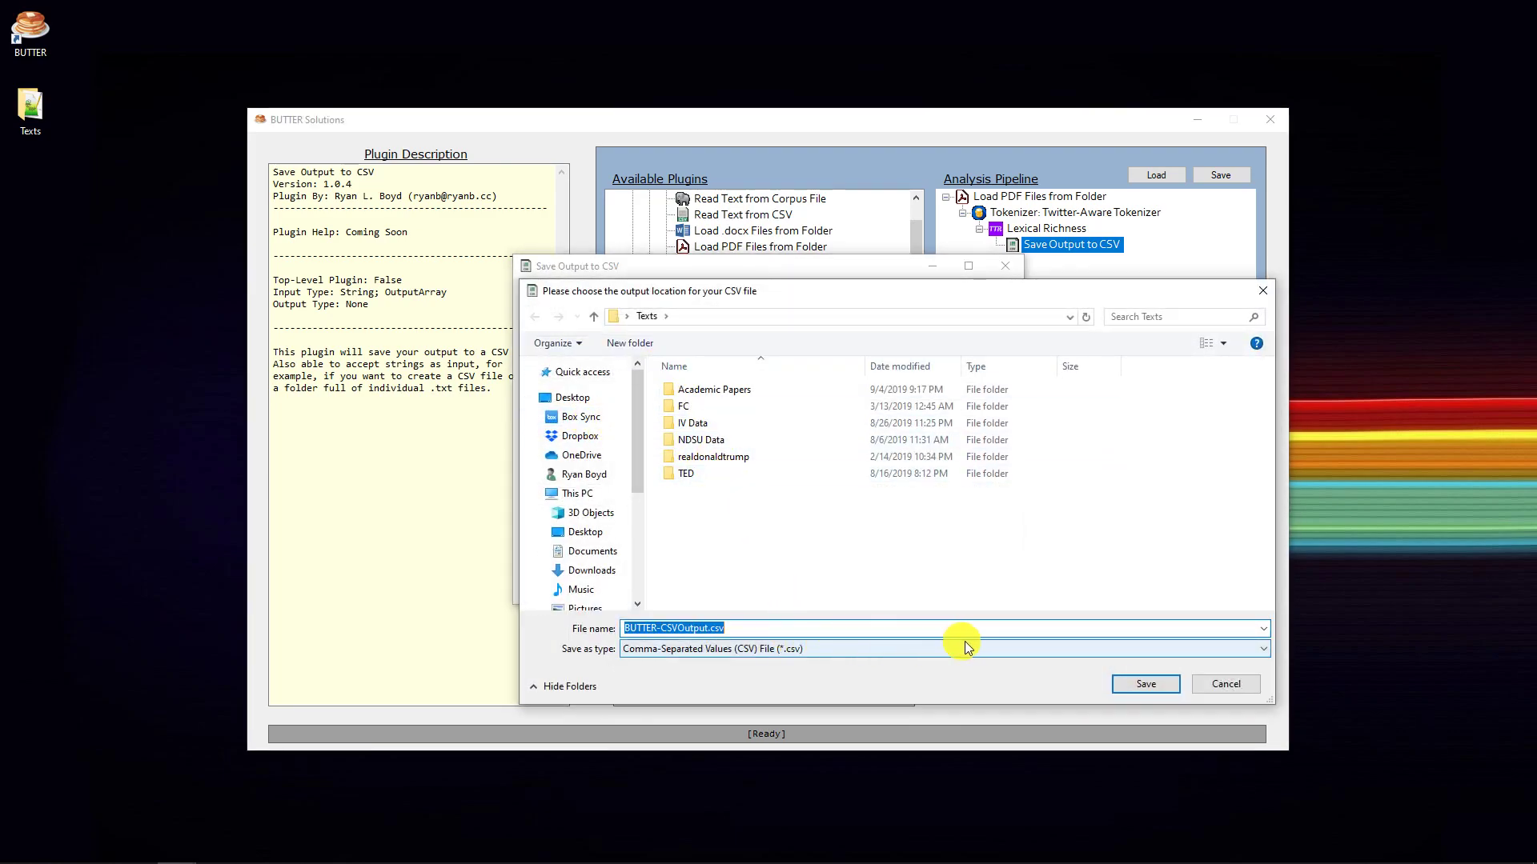
pyautogui.click(1142, 680)
pyautogui.click(760, 572)
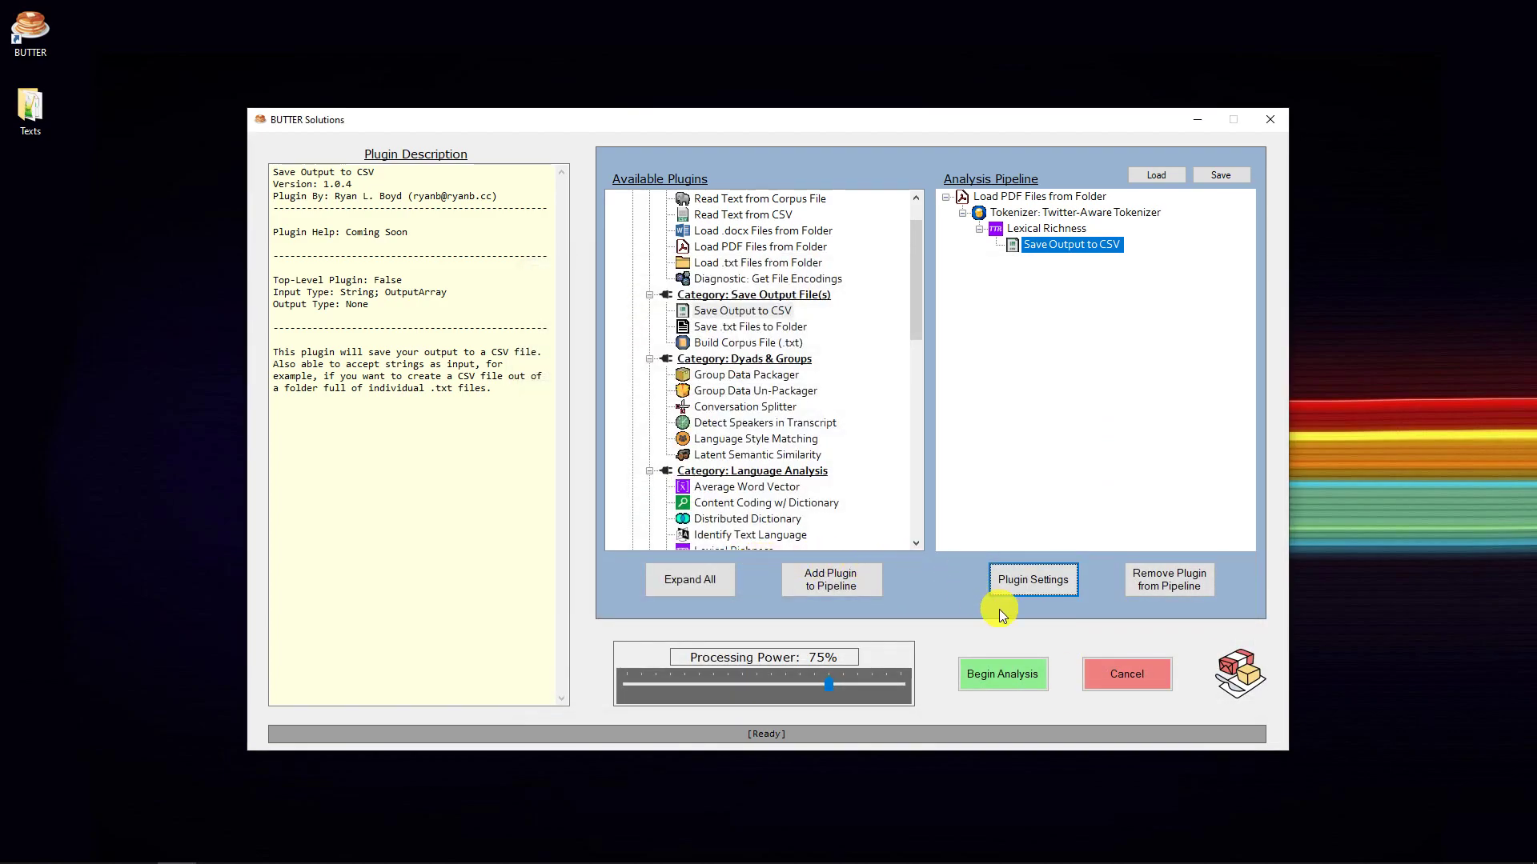
# - Run the analysis pipeline and open the resulting BUTTER-CSVOutput.csv from the Texts folder in Excel
pyautogui.click(1012, 678)
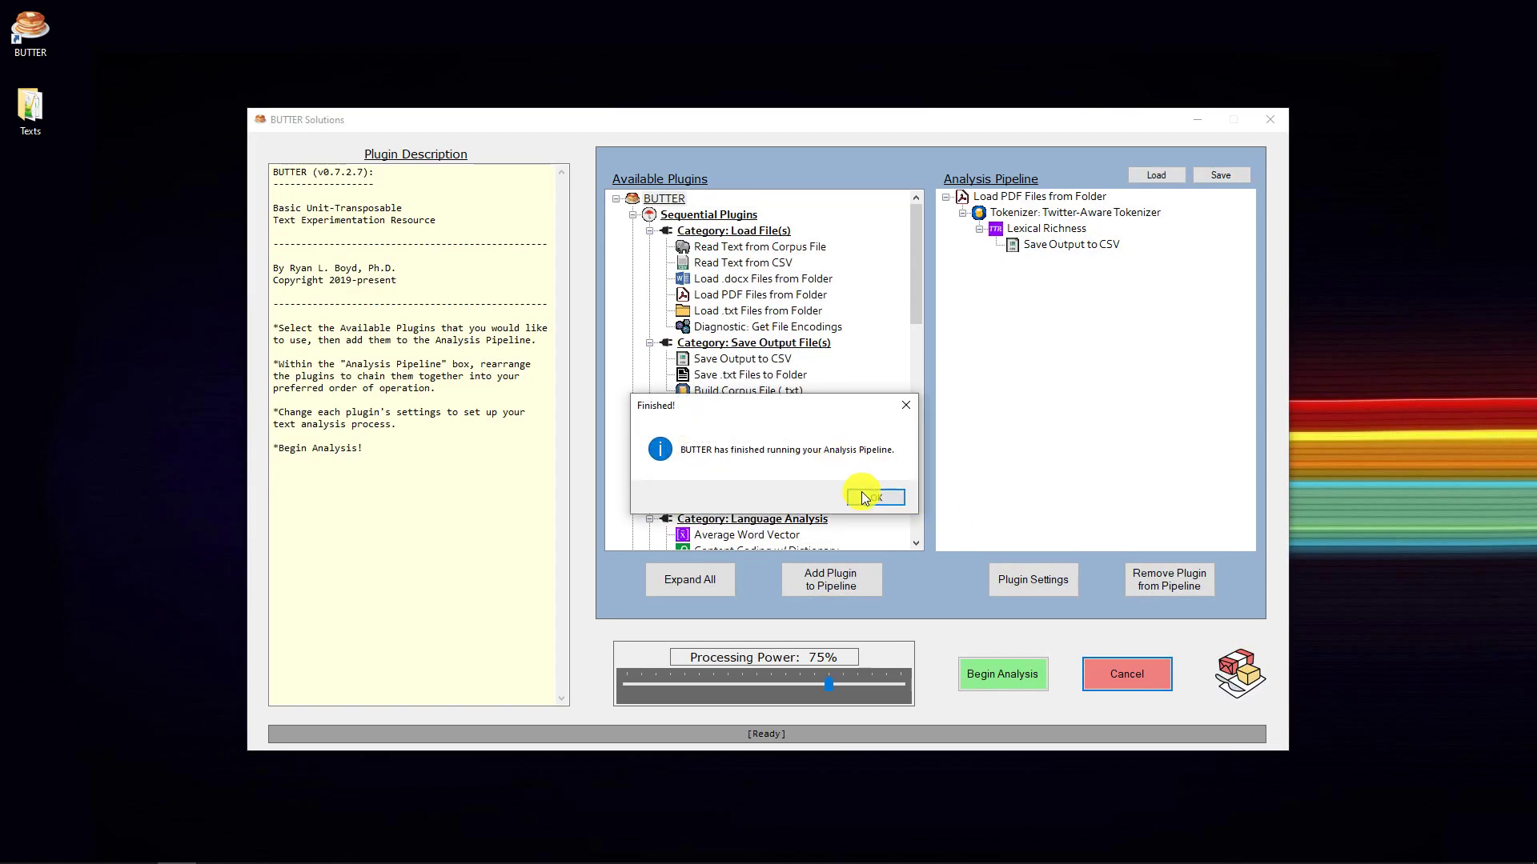
pyautogui.click(873, 497)
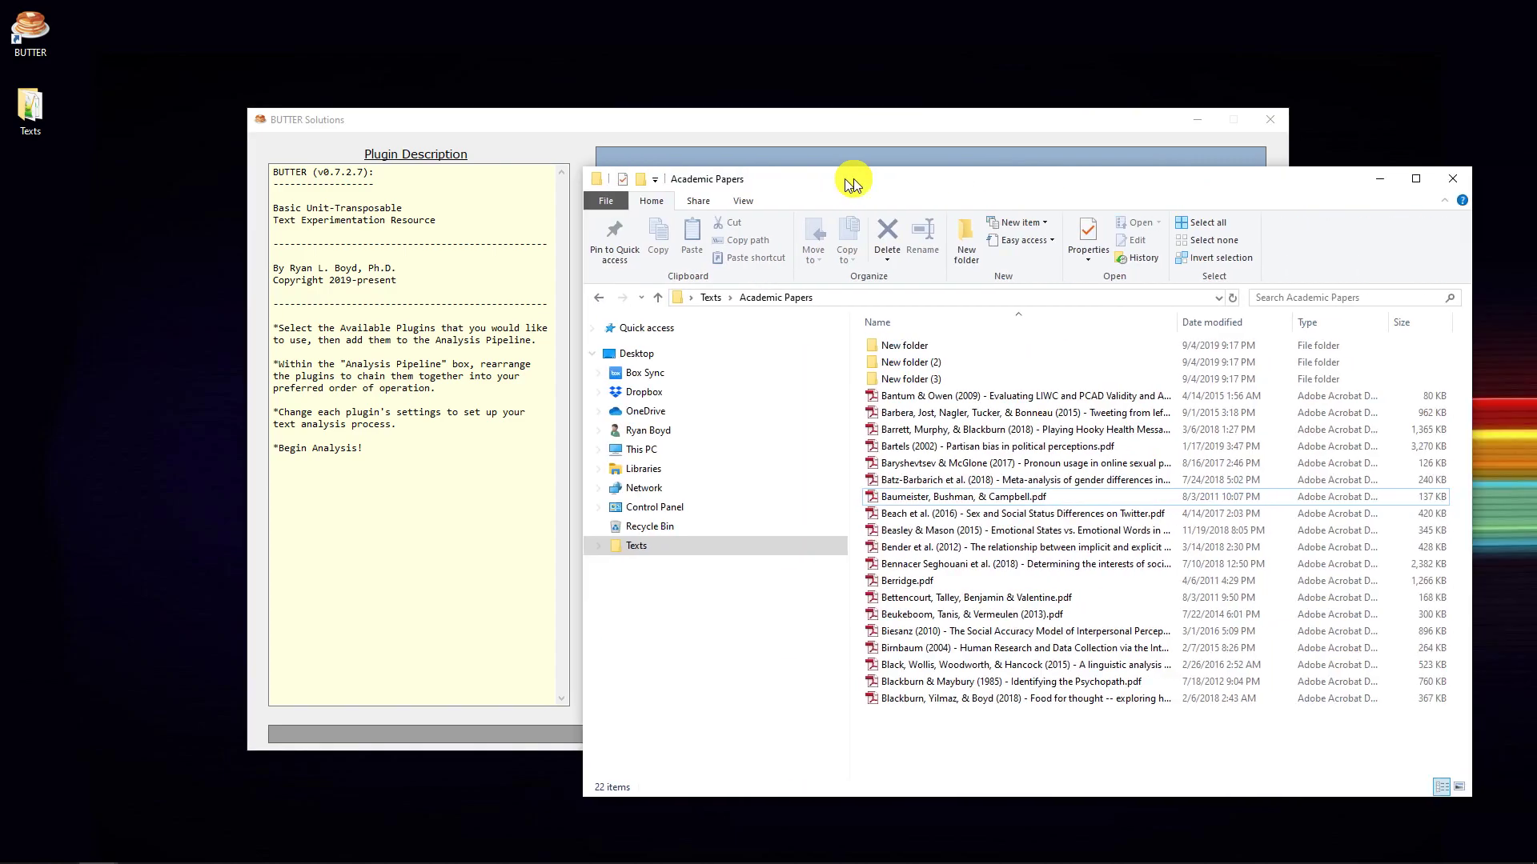
pyautogui.moveTo(853, 179); pyautogui.dragTo(713, 113)
pyautogui.click(562, 235)
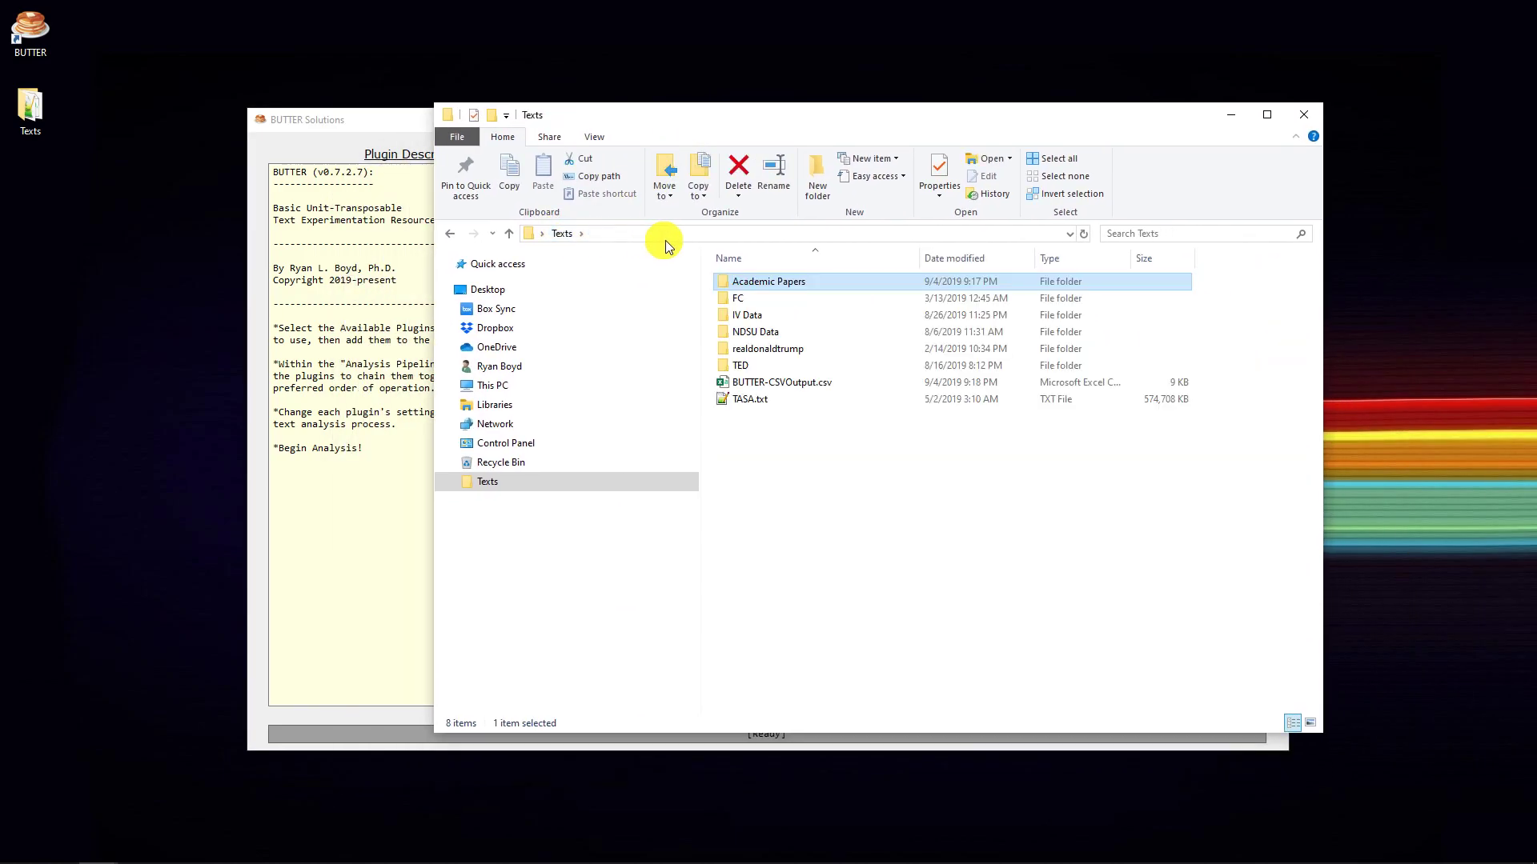
pyautogui.doubleClick(754, 385)
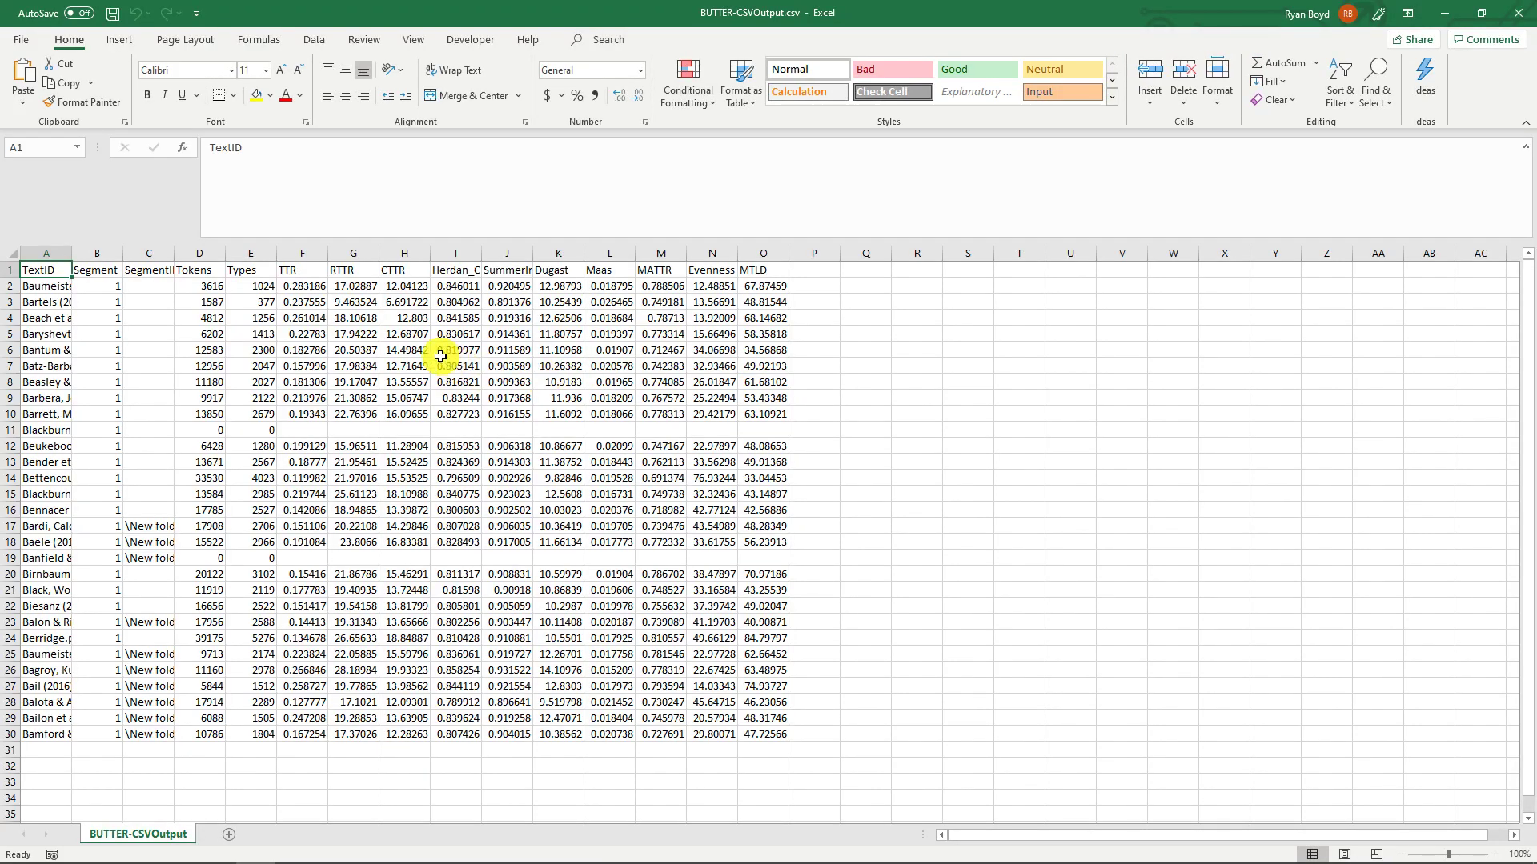
# - Widen the TextID column and examine the file names and the lexical richness measures such as TTR and MATTR
pyautogui.keyDown('ctrl'); pyautogui.scroll(3, 446, 348); pyautogui.keyUp('ctrl')
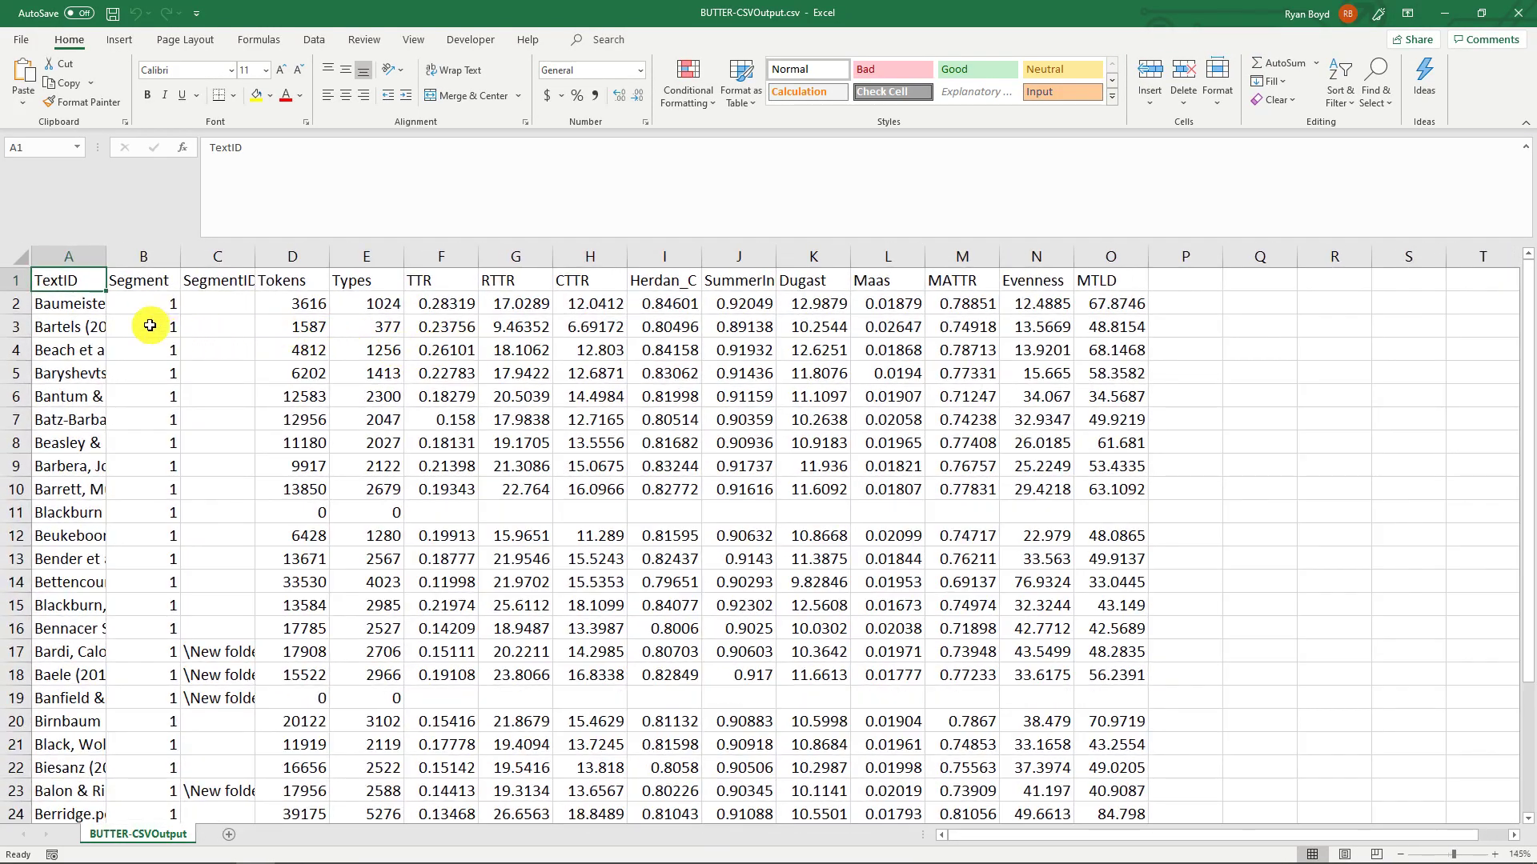
pyautogui.moveTo(107, 257); pyautogui.dragTo(360, 257)
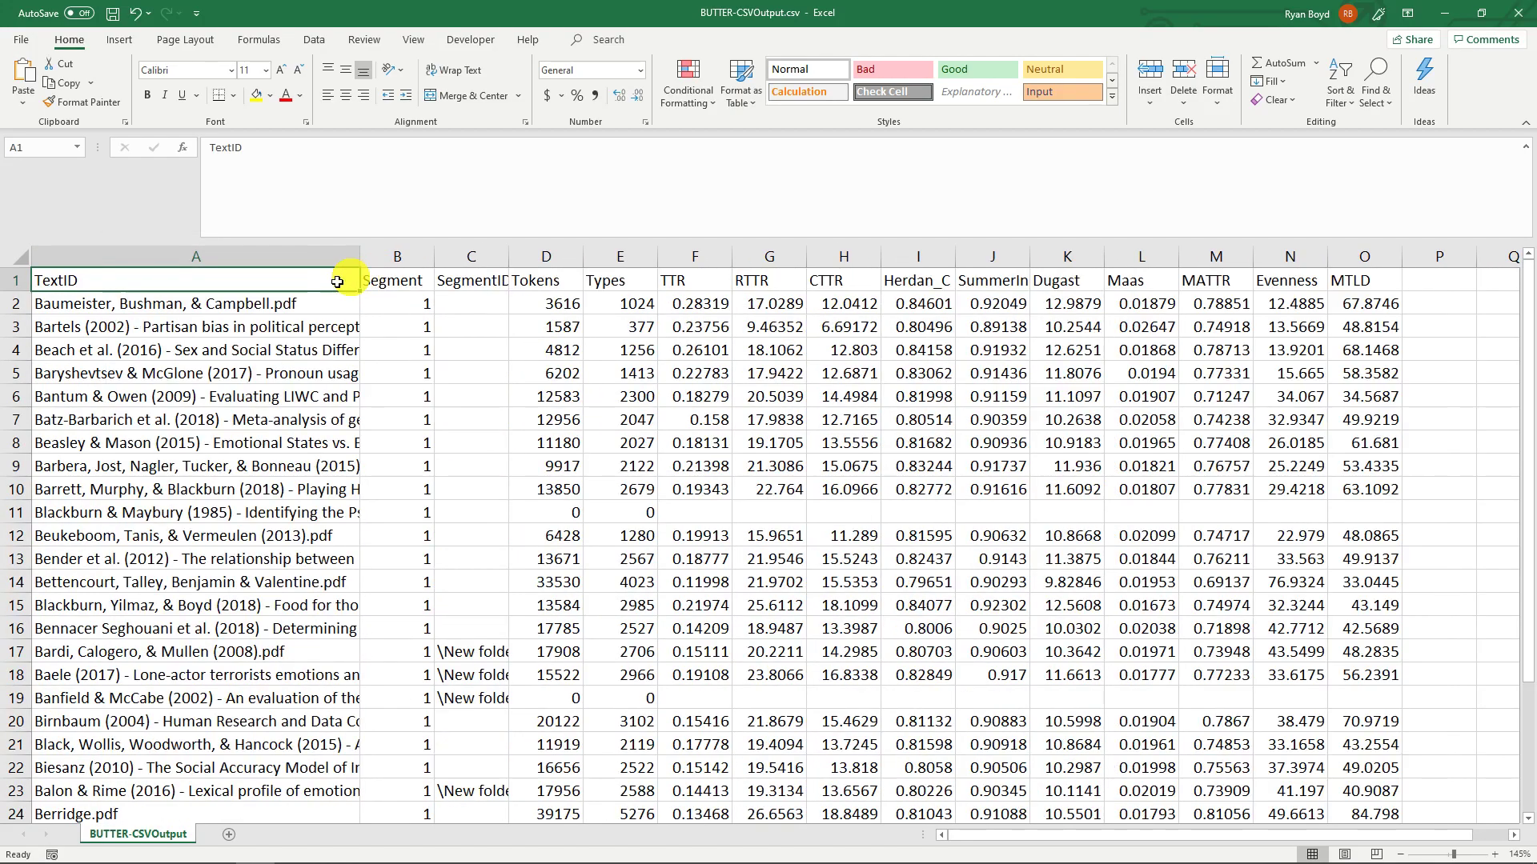
pyautogui.click(222, 303)
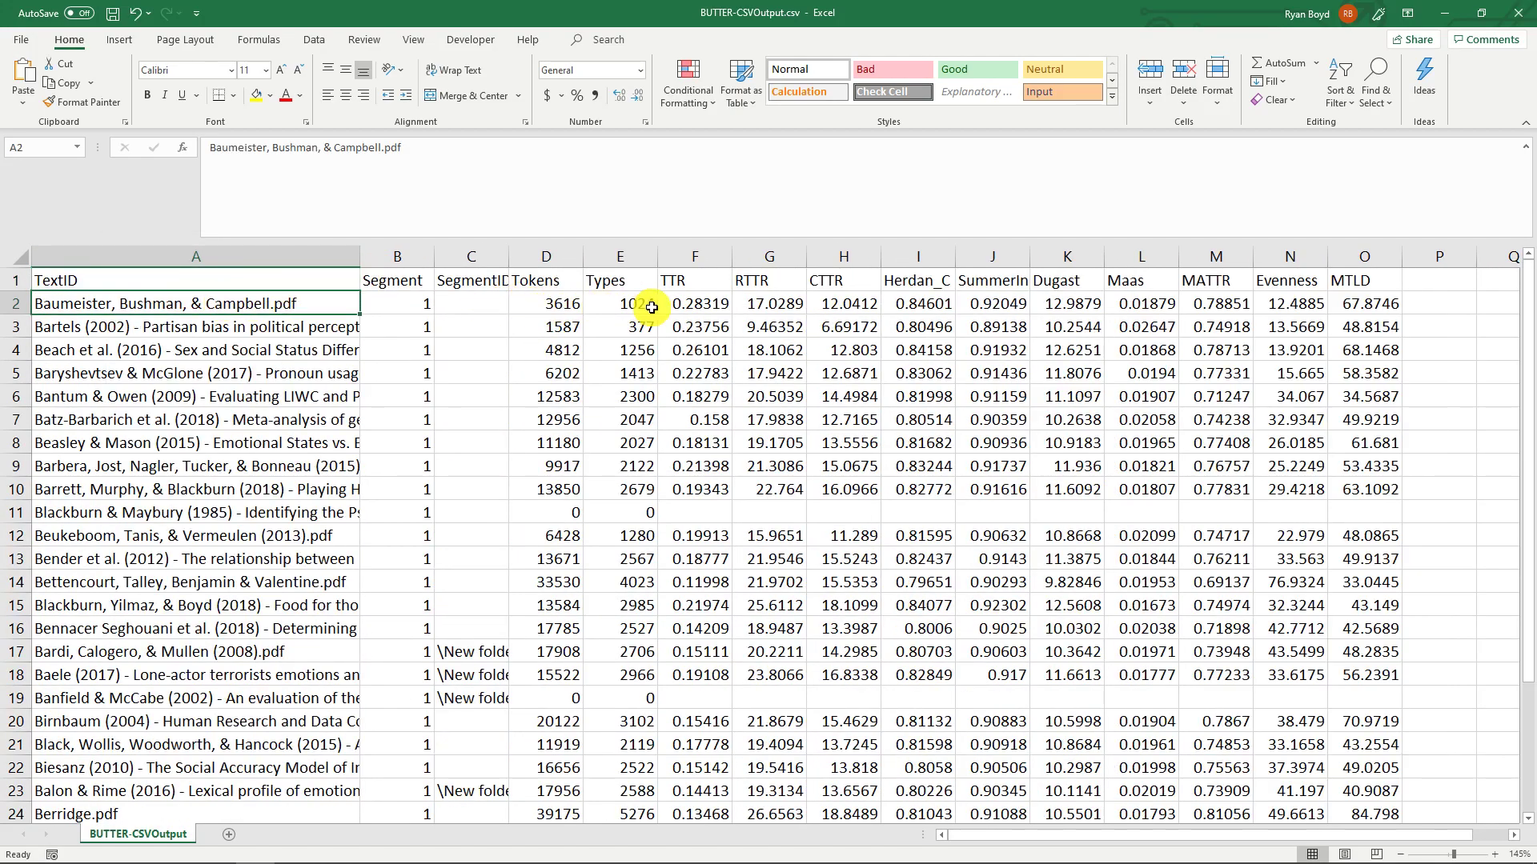
pyautogui.click(238, 324)
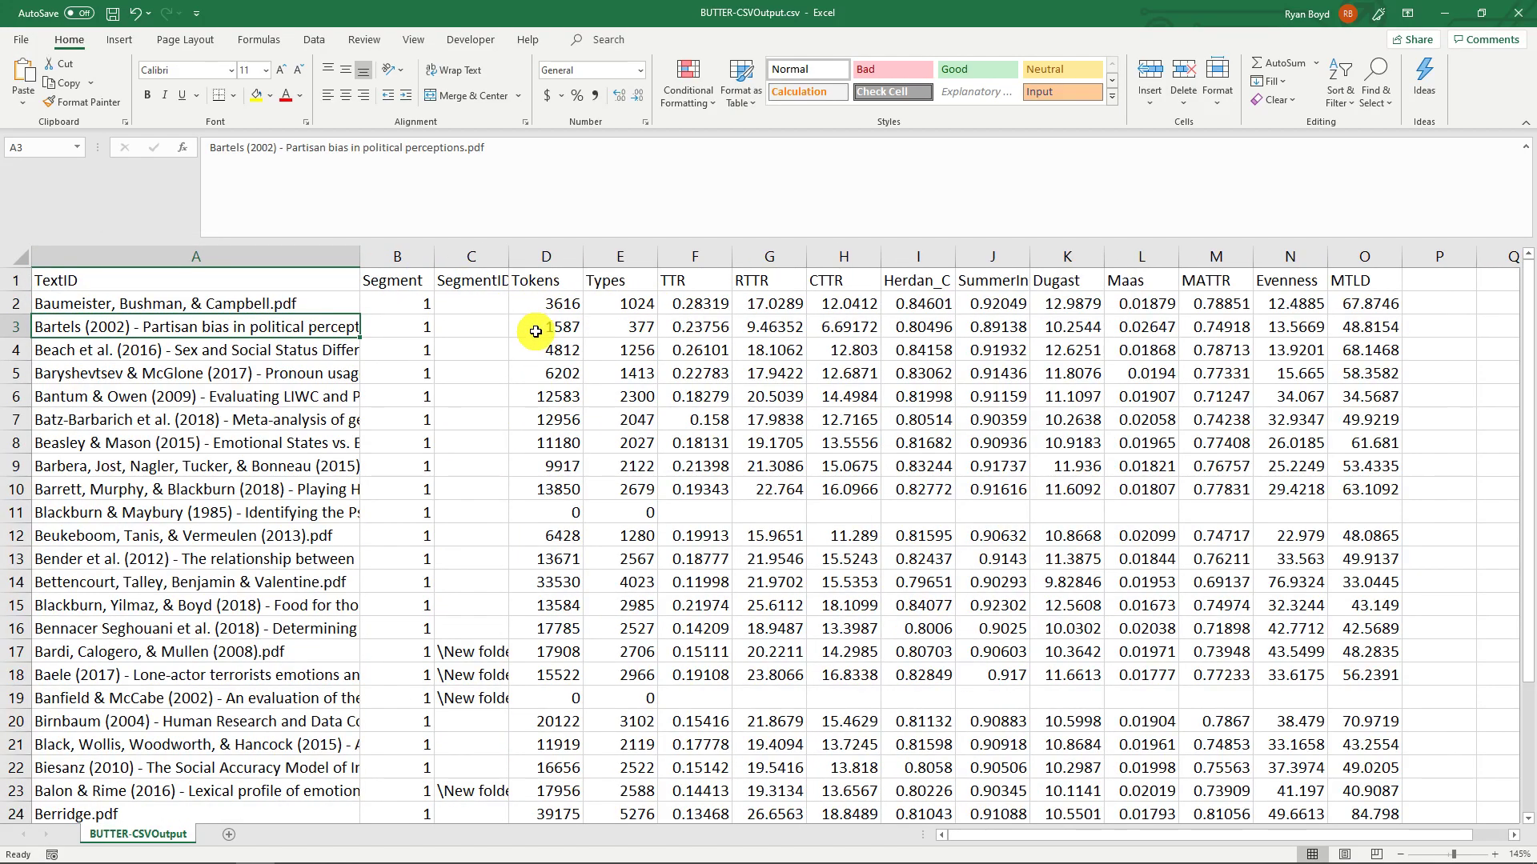
pyautogui.click(680, 303)
pyautogui.moveTo(1210, 303); pyautogui.dragTo(1215, 281)
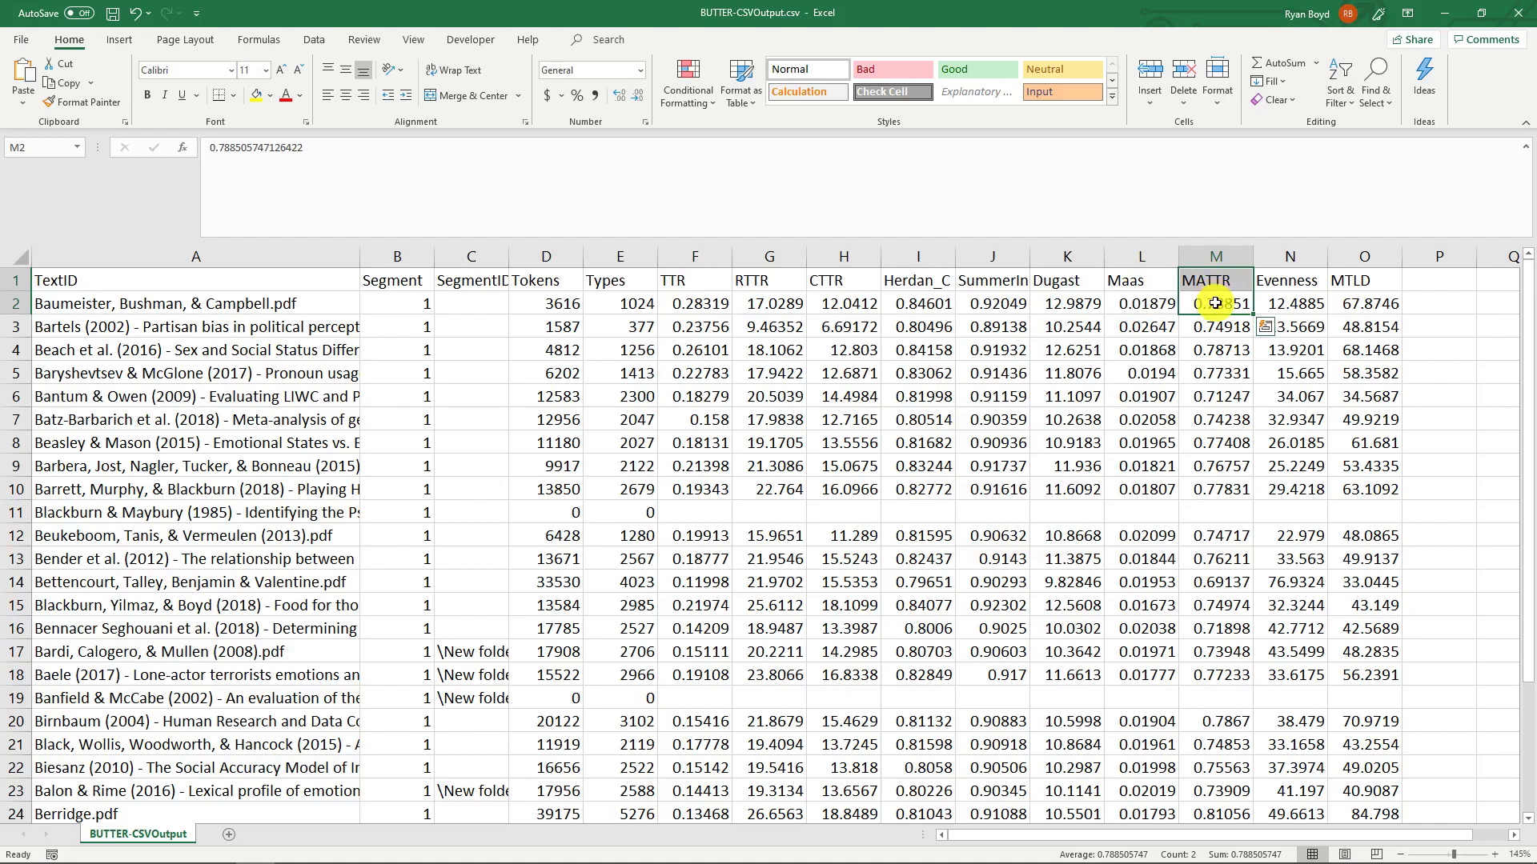
pyautogui.click(1214, 303)
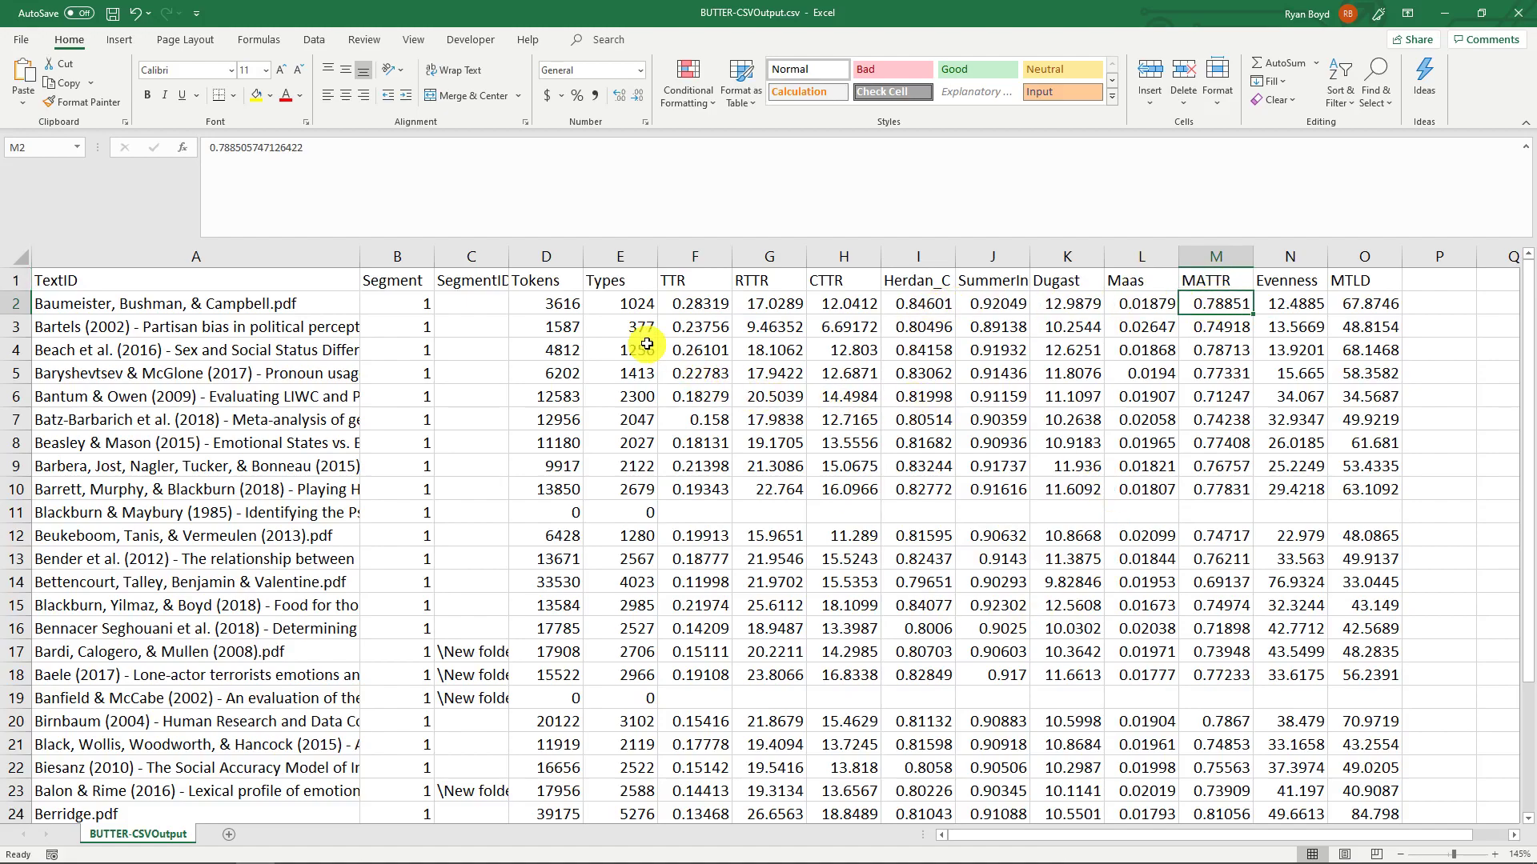
# - Examine the file names and token counts of the papers in rows 11 and 19
pyautogui.click(276, 513)
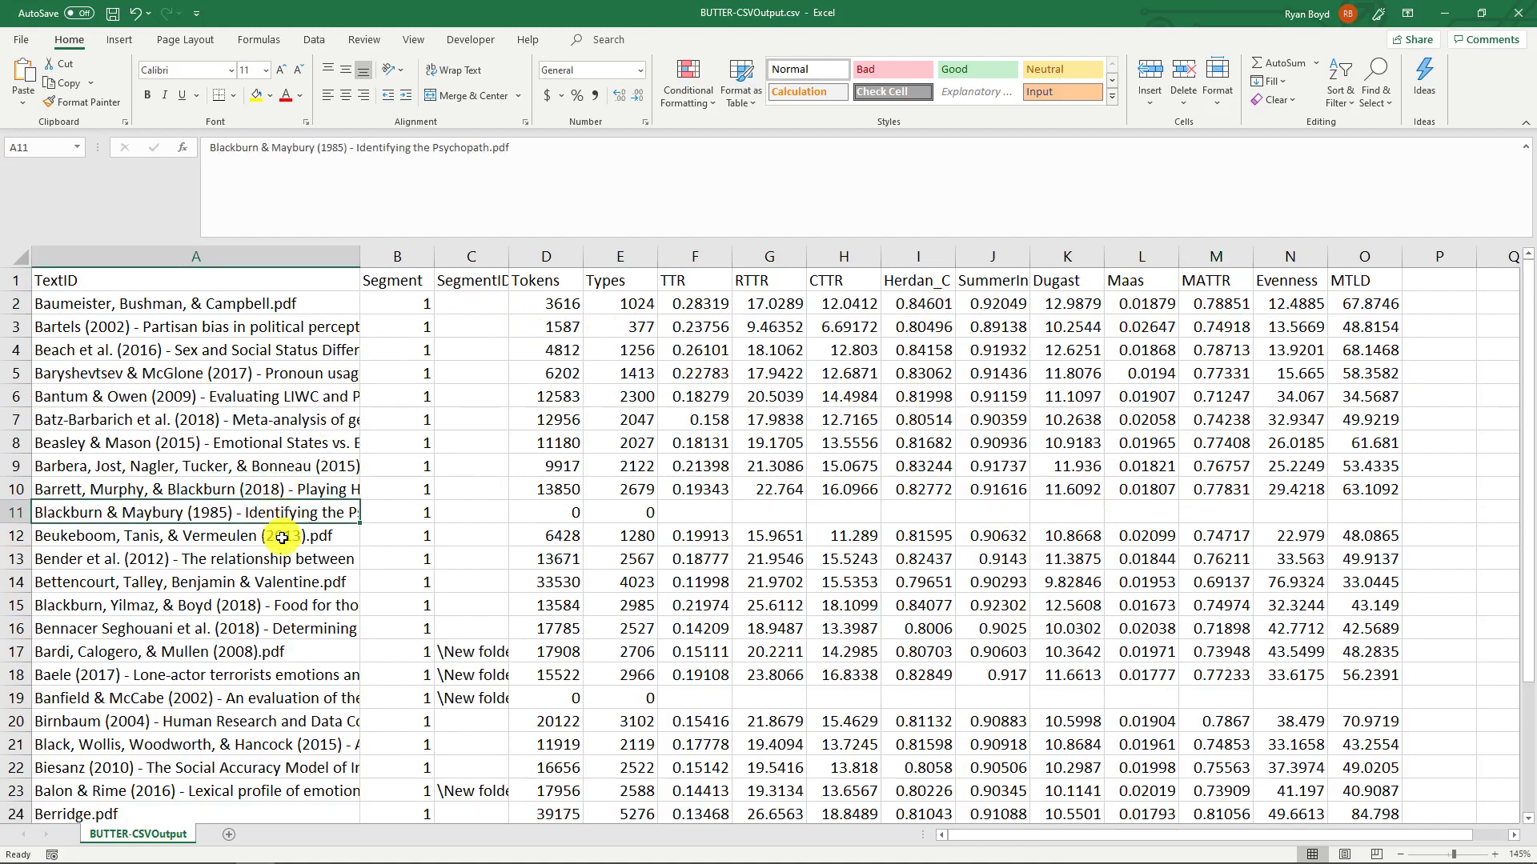
pyautogui.click(324, 700)
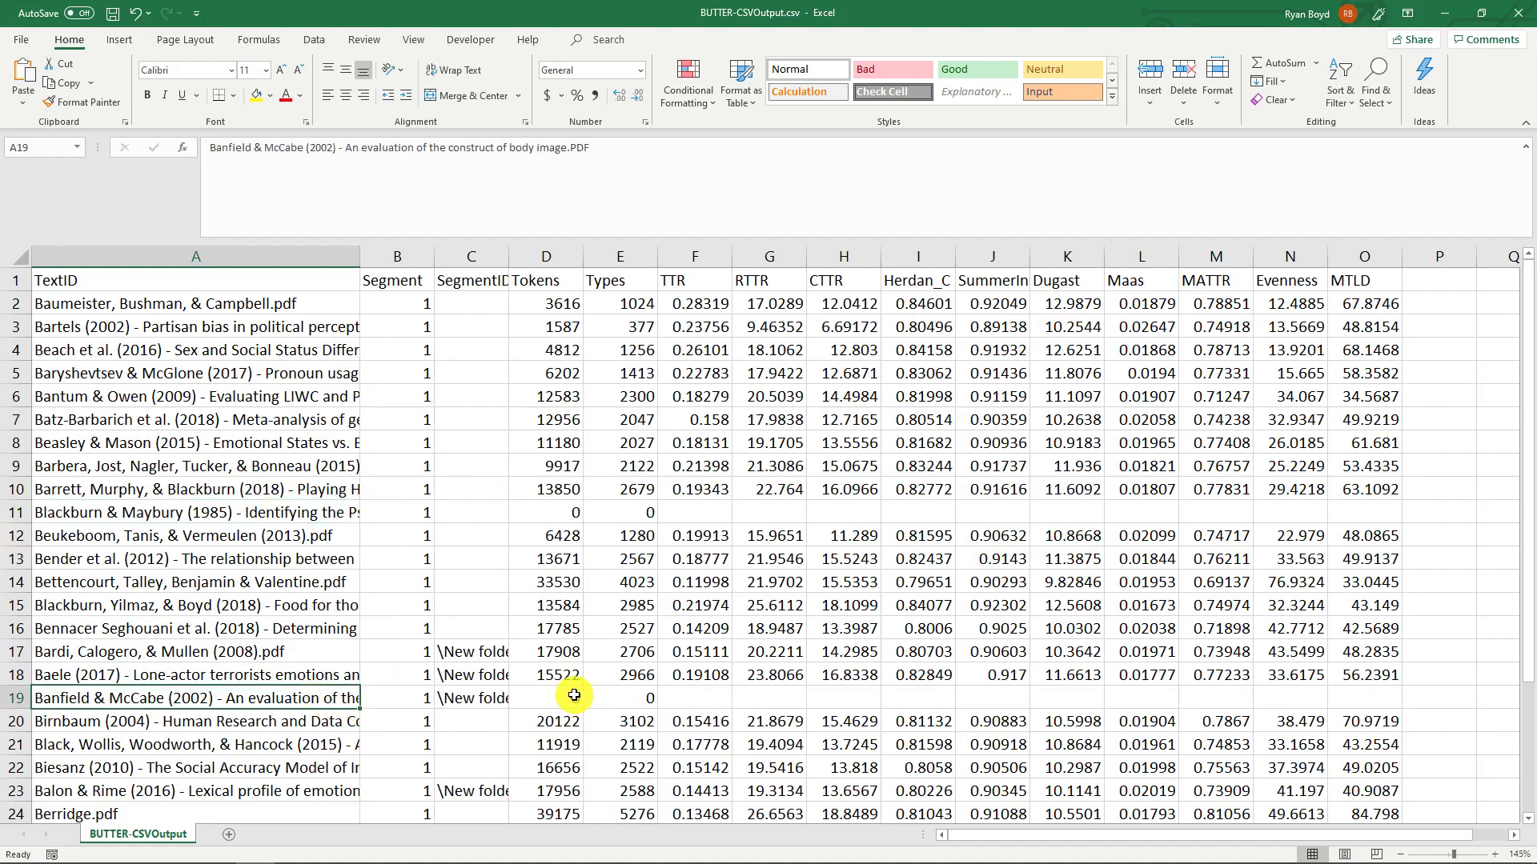
pyautogui.moveTo(552, 279); pyautogui.dragTo(300, 516)
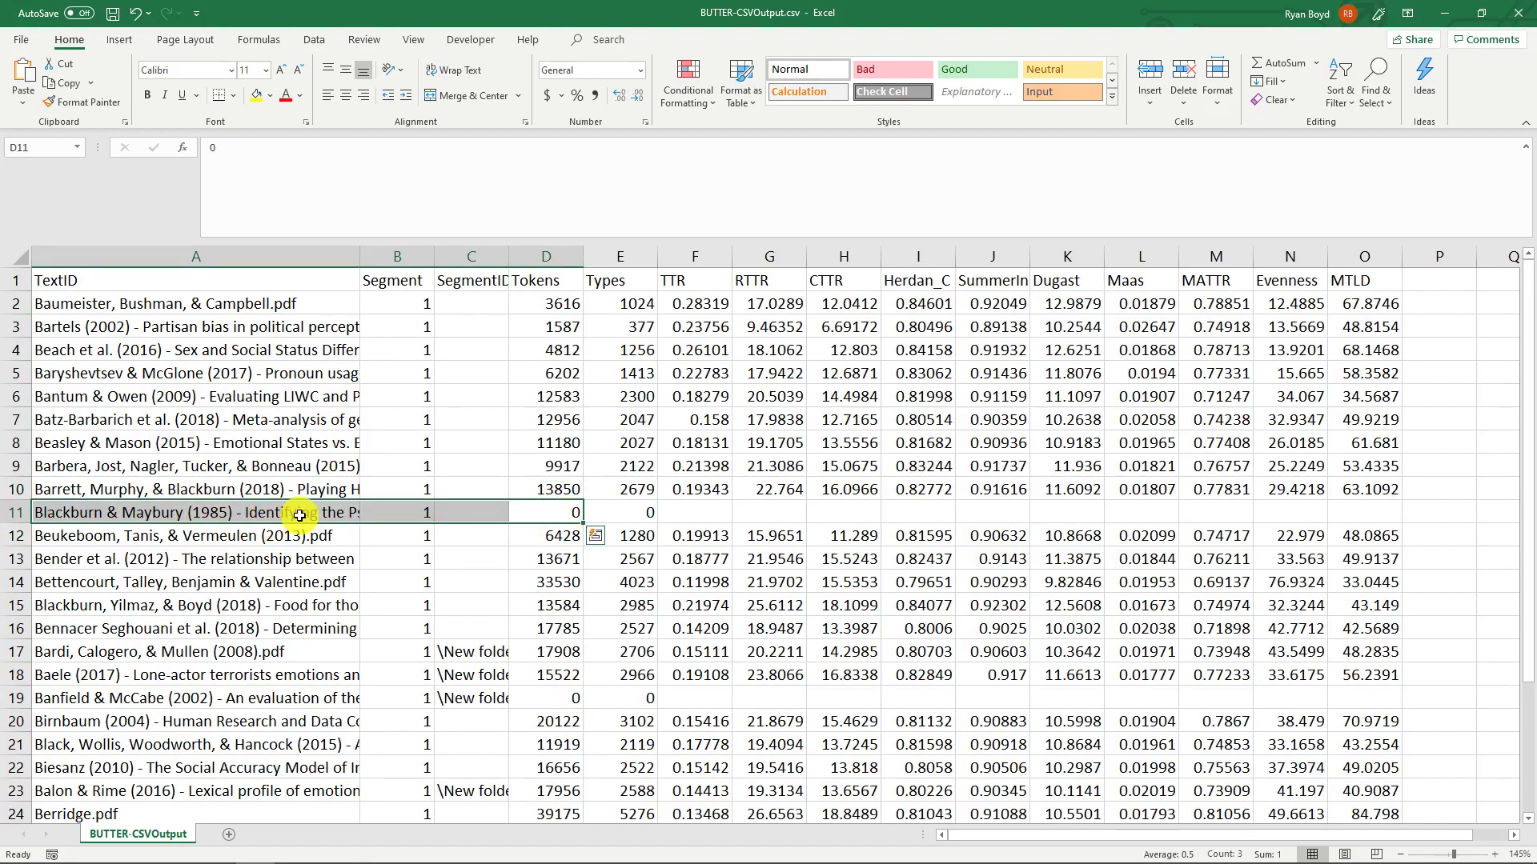
pyautogui.click(299, 516)
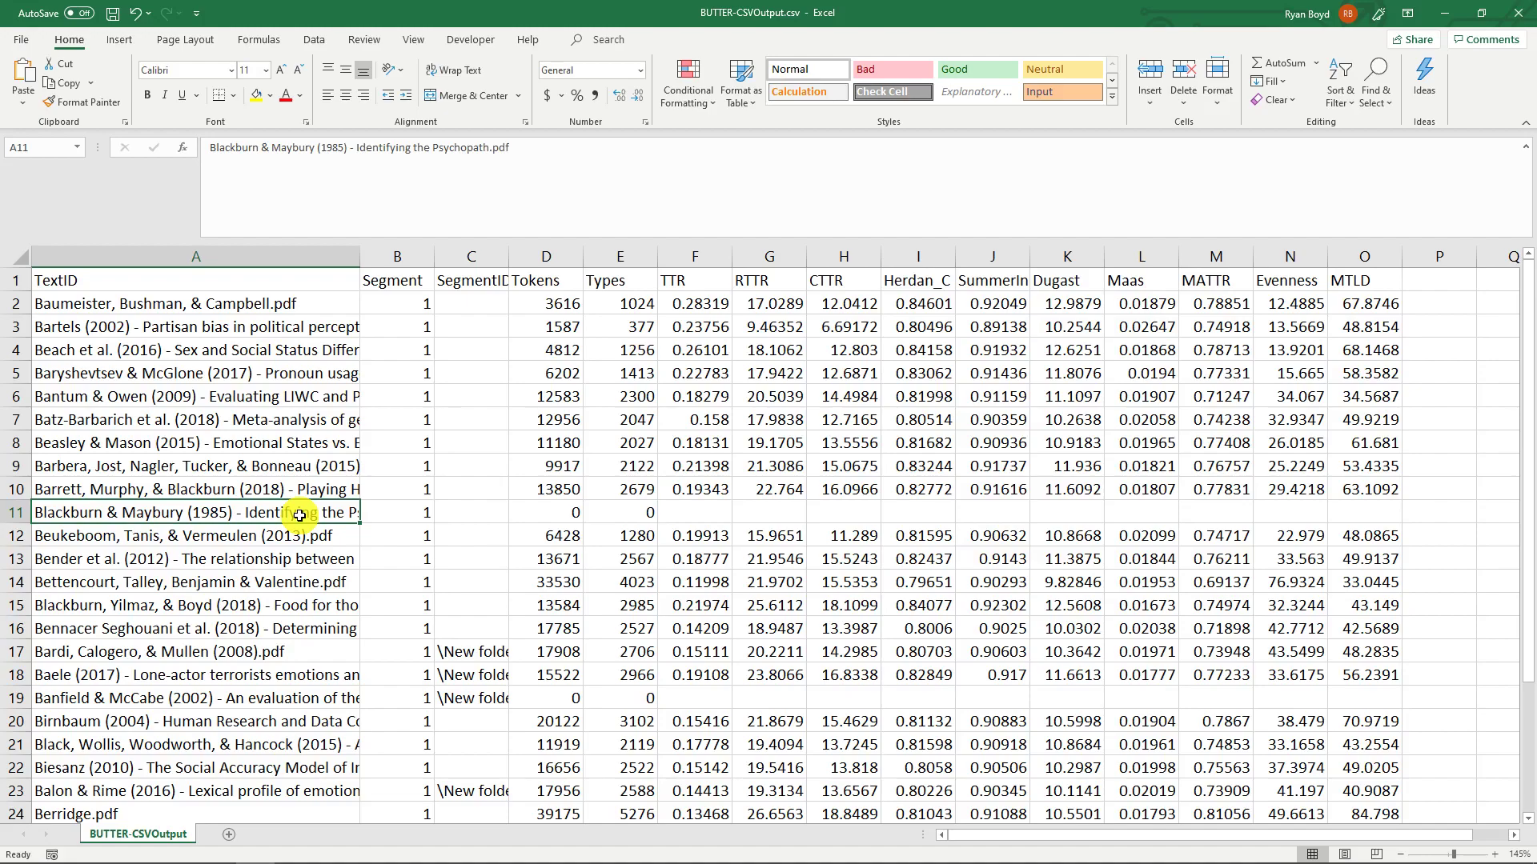
pyautogui.scroll(-6, 299, 516)
pyautogui.scroll(6, 302, 411)
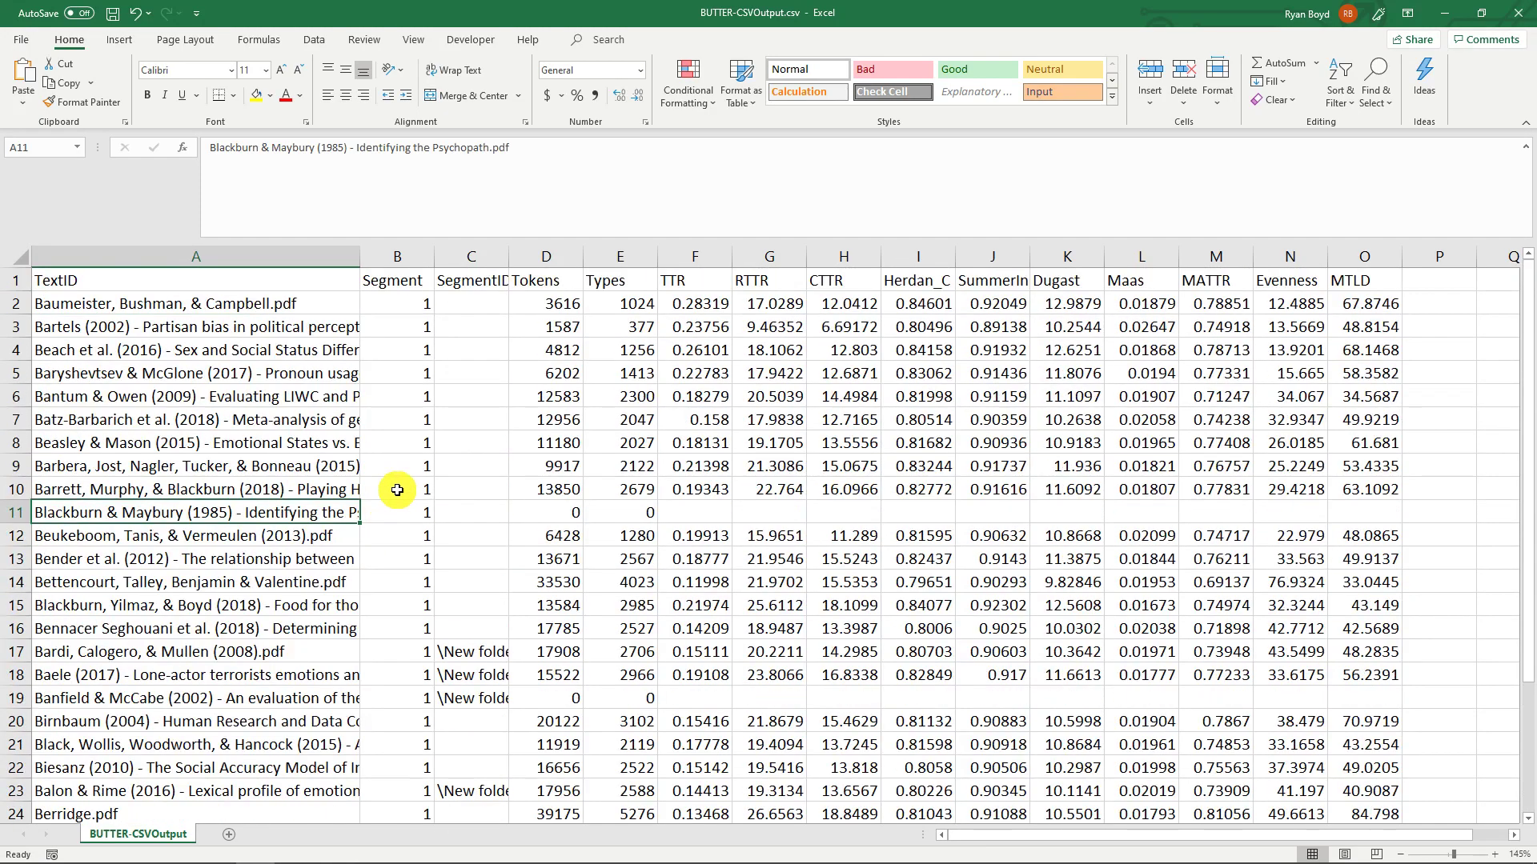
# - Close BUTTER-CSVOutput.csv without saving changes and move the Texts folder window out of the way
pyautogui.click(1518, 13)
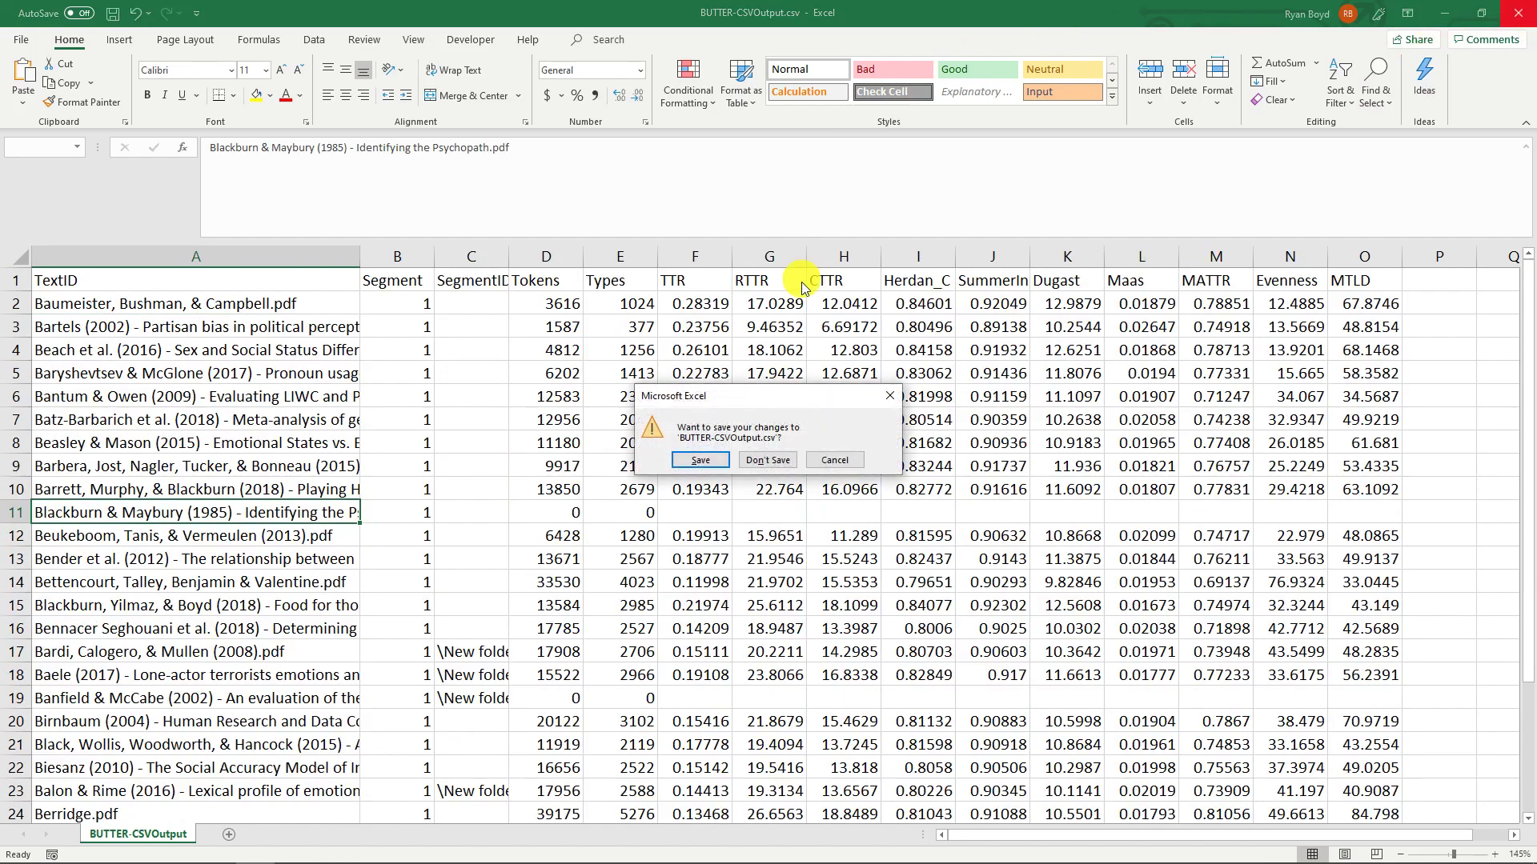
pyautogui.click(783, 461)
pyautogui.moveTo(813, 126); pyautogui.dragTo(1536, 238)
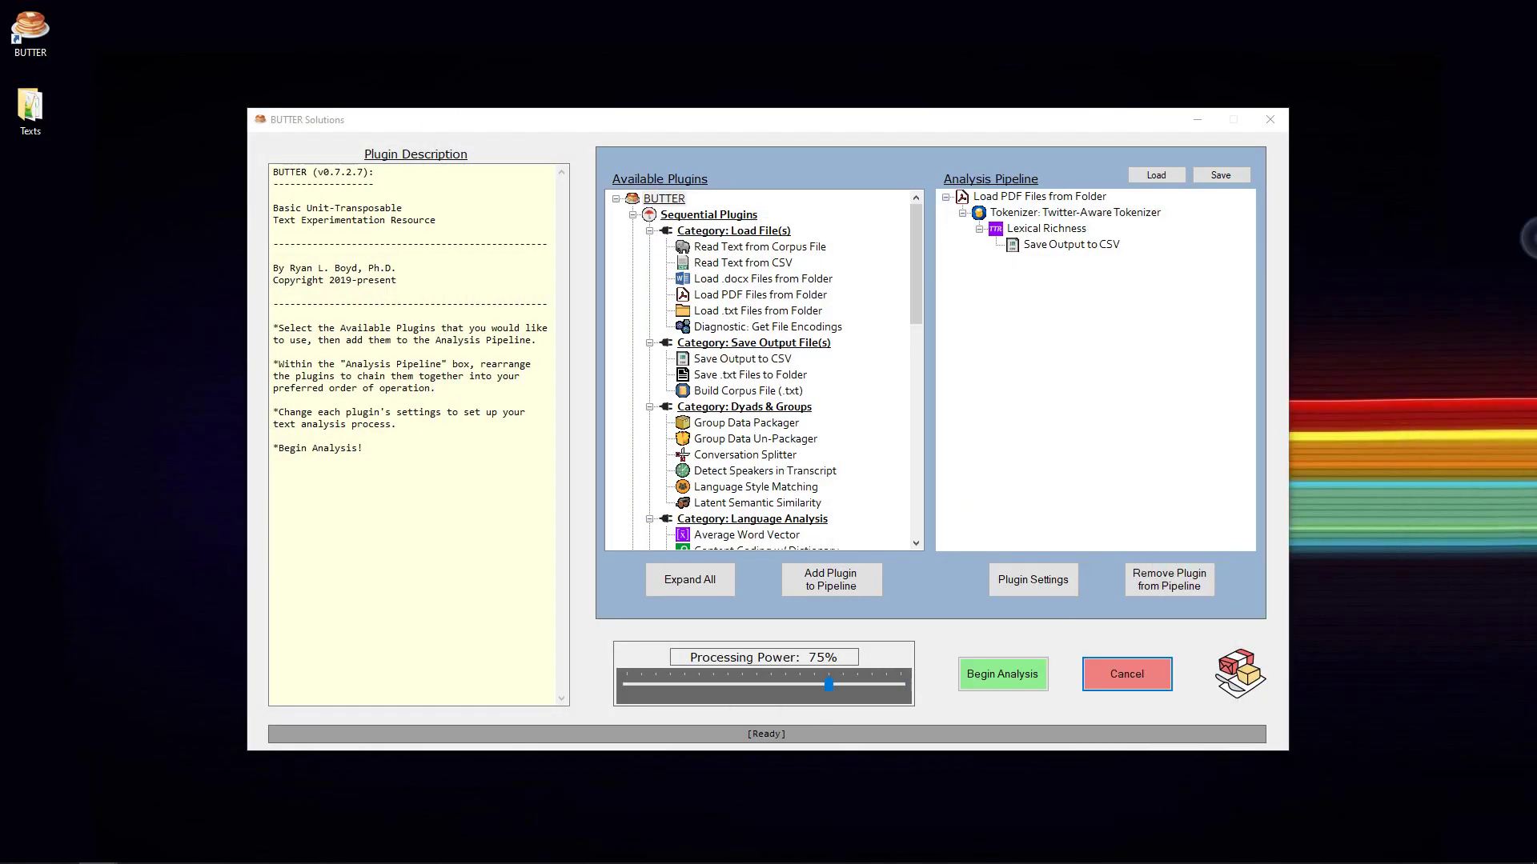
# - Remove the Twitter-Aware Tokenizer and everything nested under it from the pipeline, keeping only Load PDF Files from Folder
pyautogui.click(1004, 212)
pyautogui.click(999, 197)
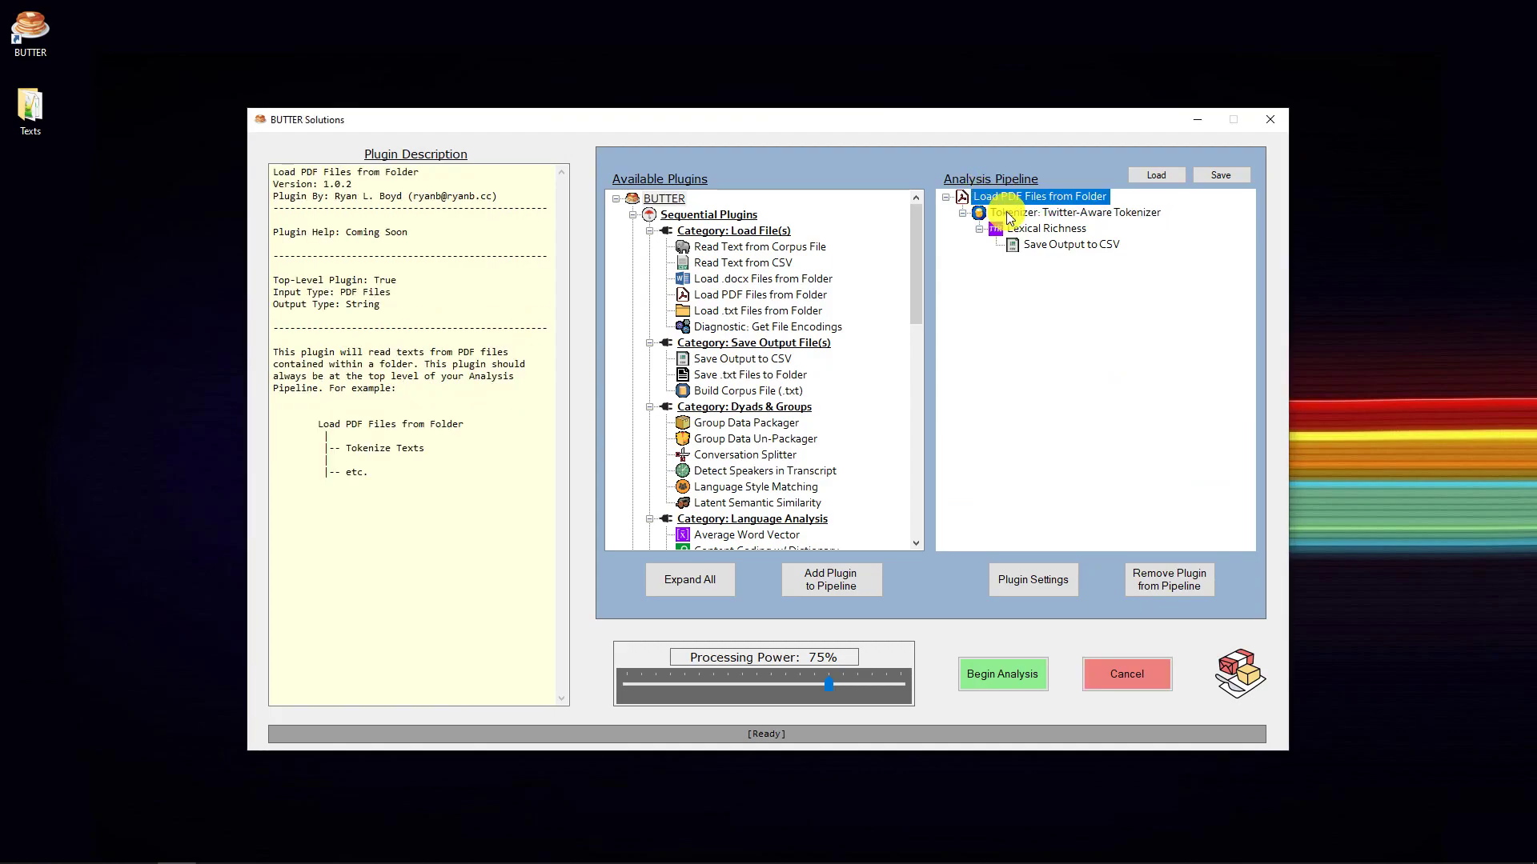
pyautogui.click(1006, 214)
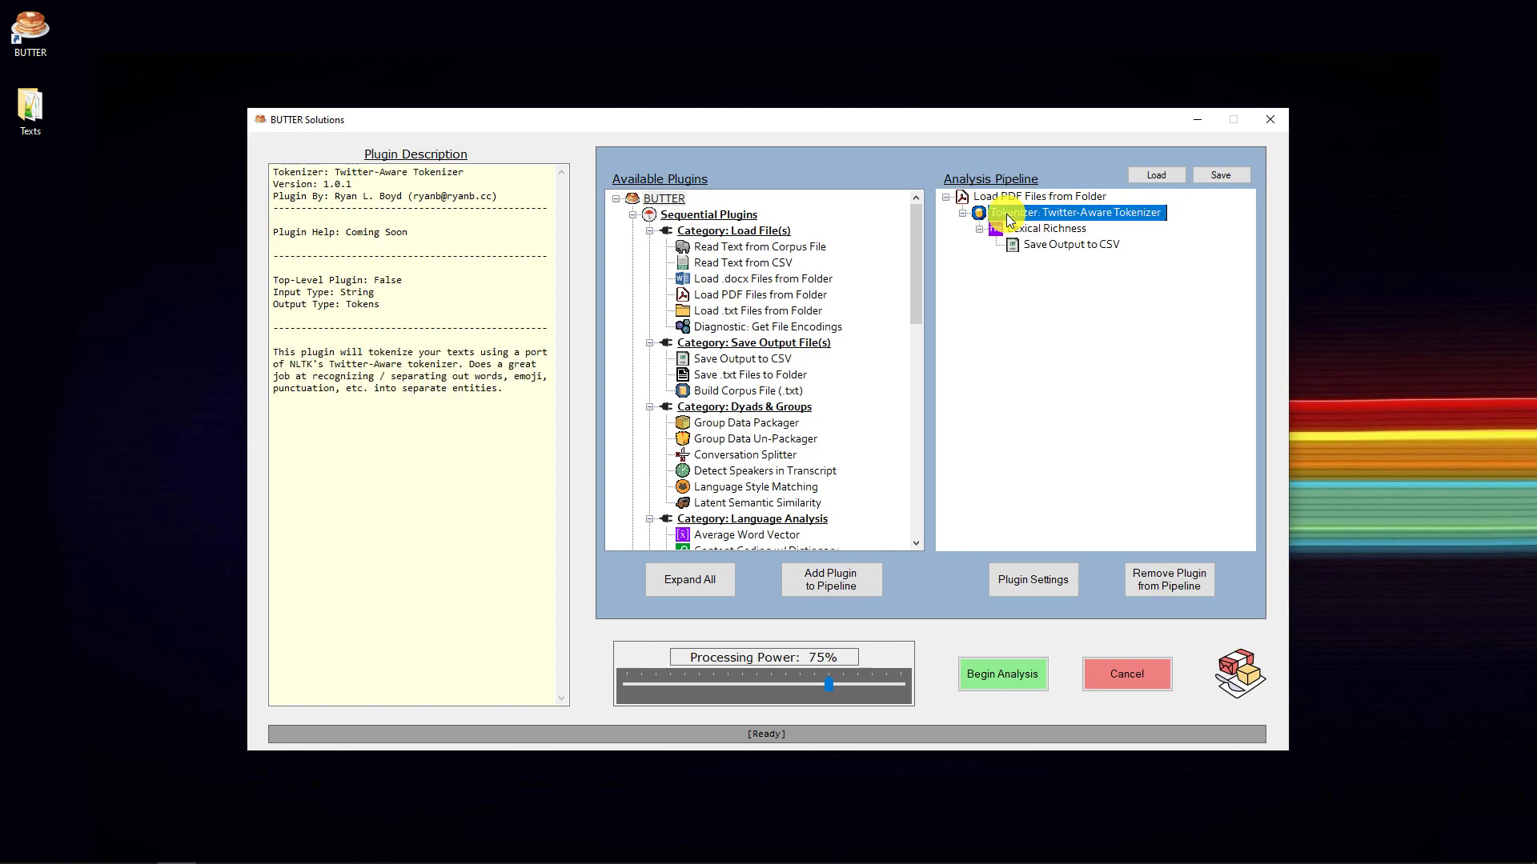
pyautogui.click(1166, 591)
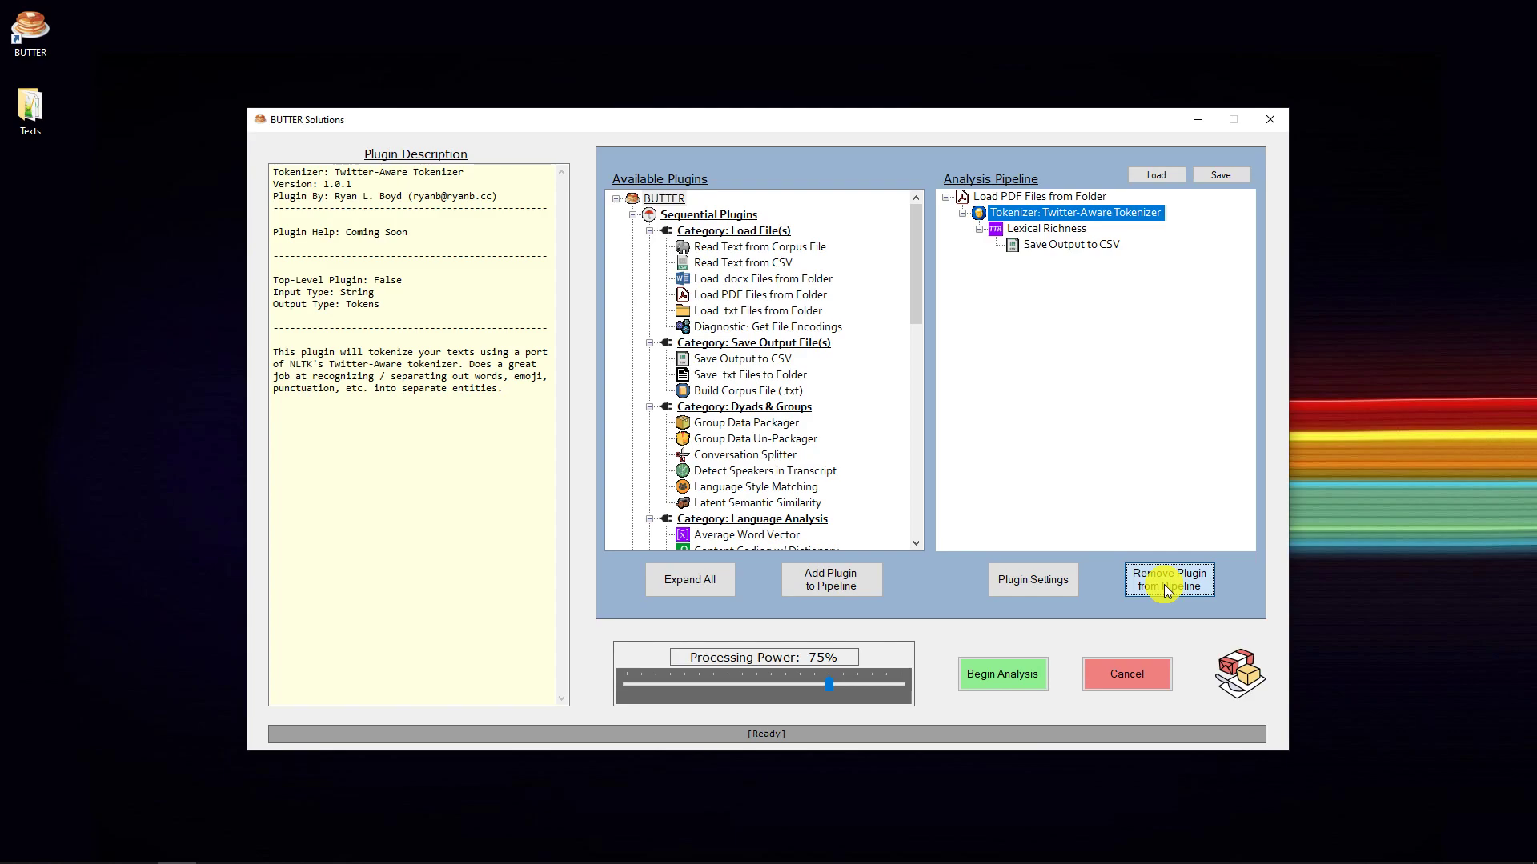
pyautogui.click(1165, 591)
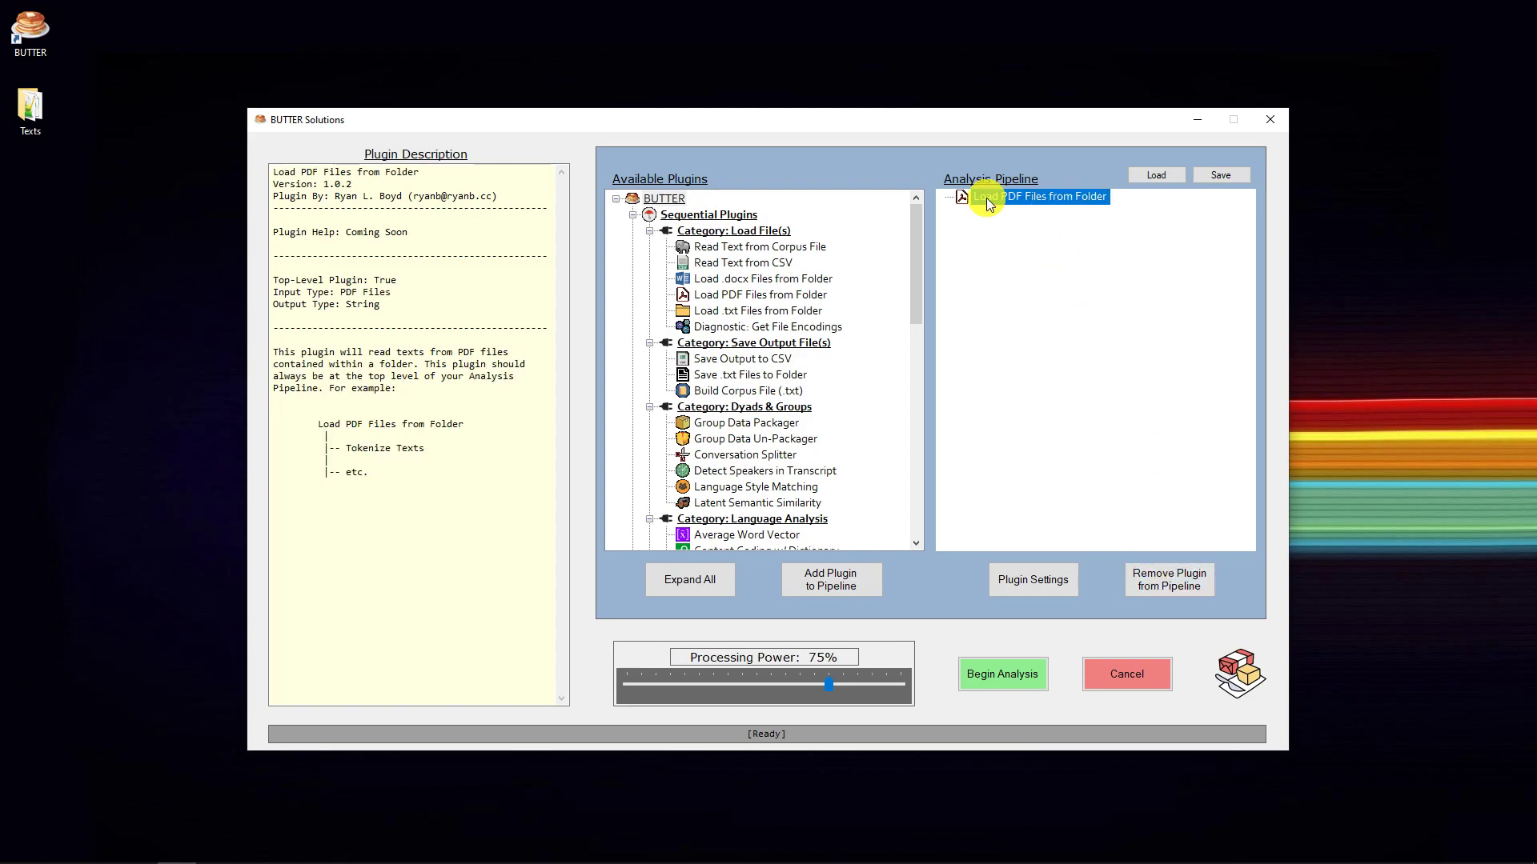
# - Check the settings of the PDF loading plugin and add Save .txt Files to Folder beneath it in the pipeline
pyautogui.click(1024, 581)
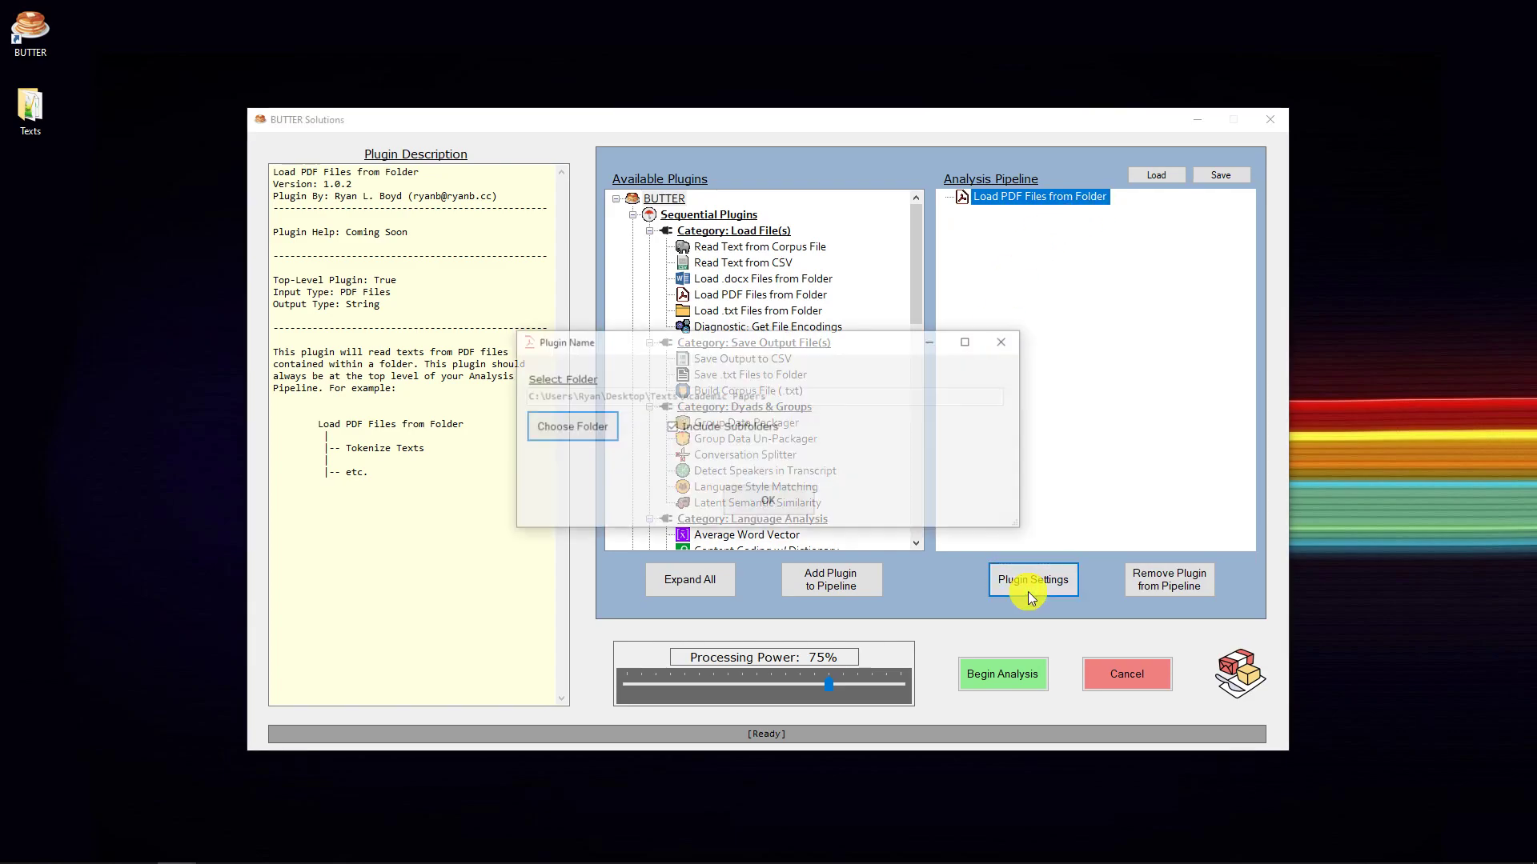
pyautogui.click(766, 501)
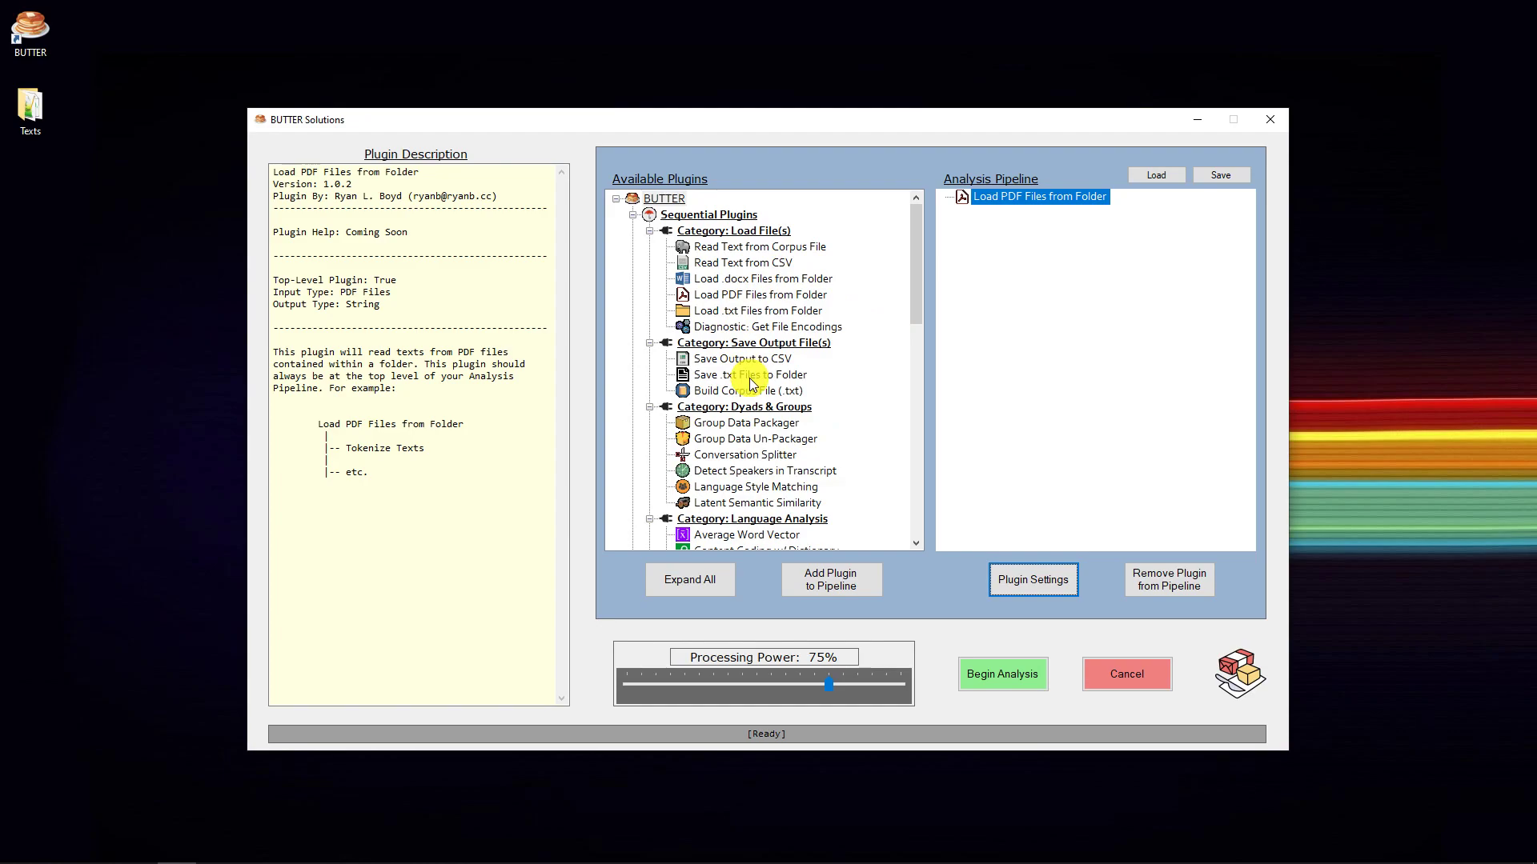
pyautogui.click(750, 376)
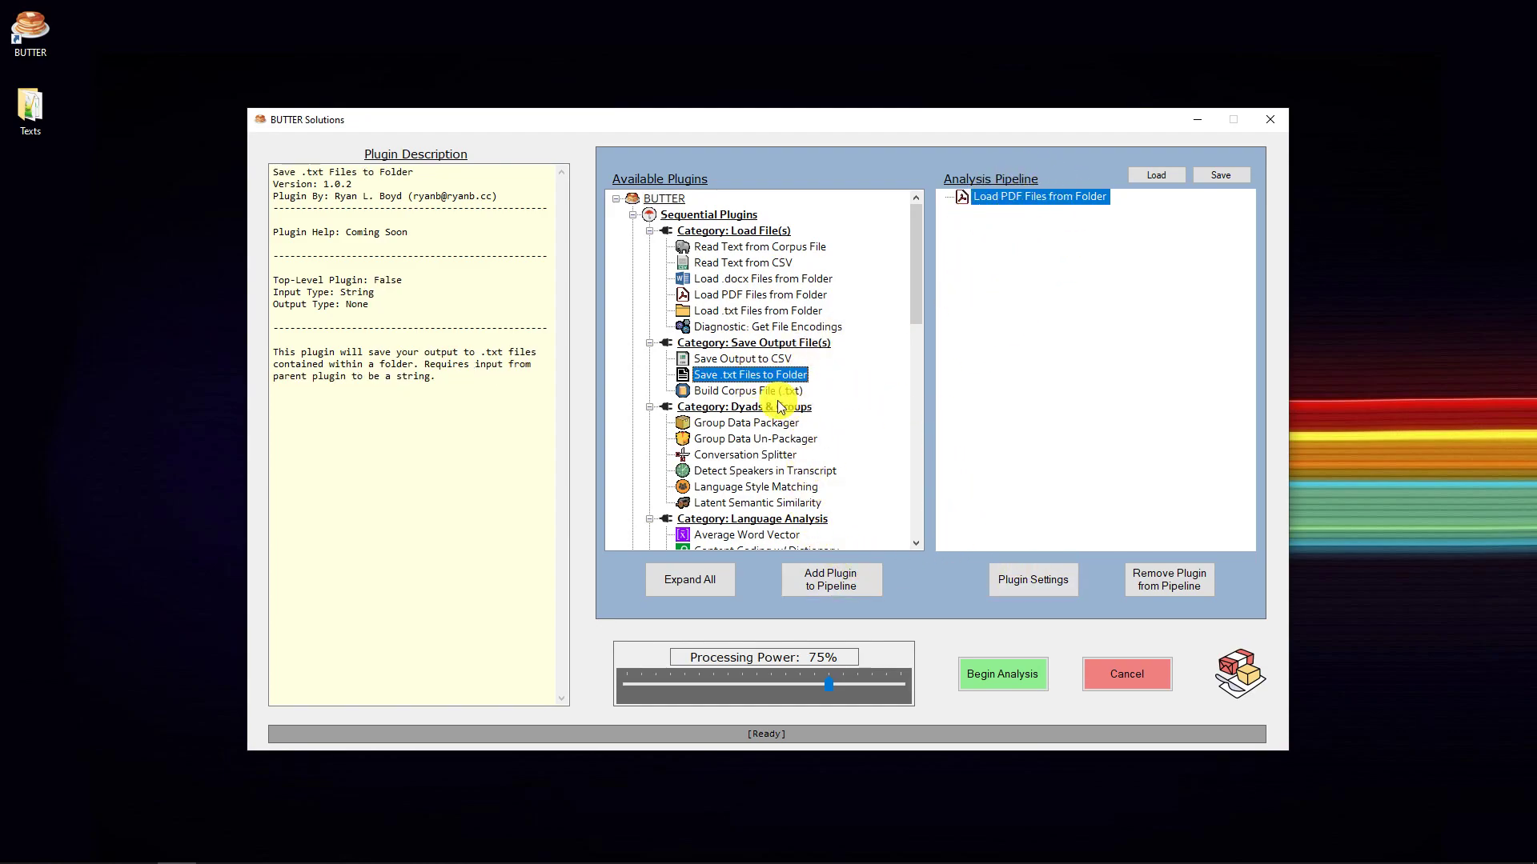
pyautogui.click(828, 580)
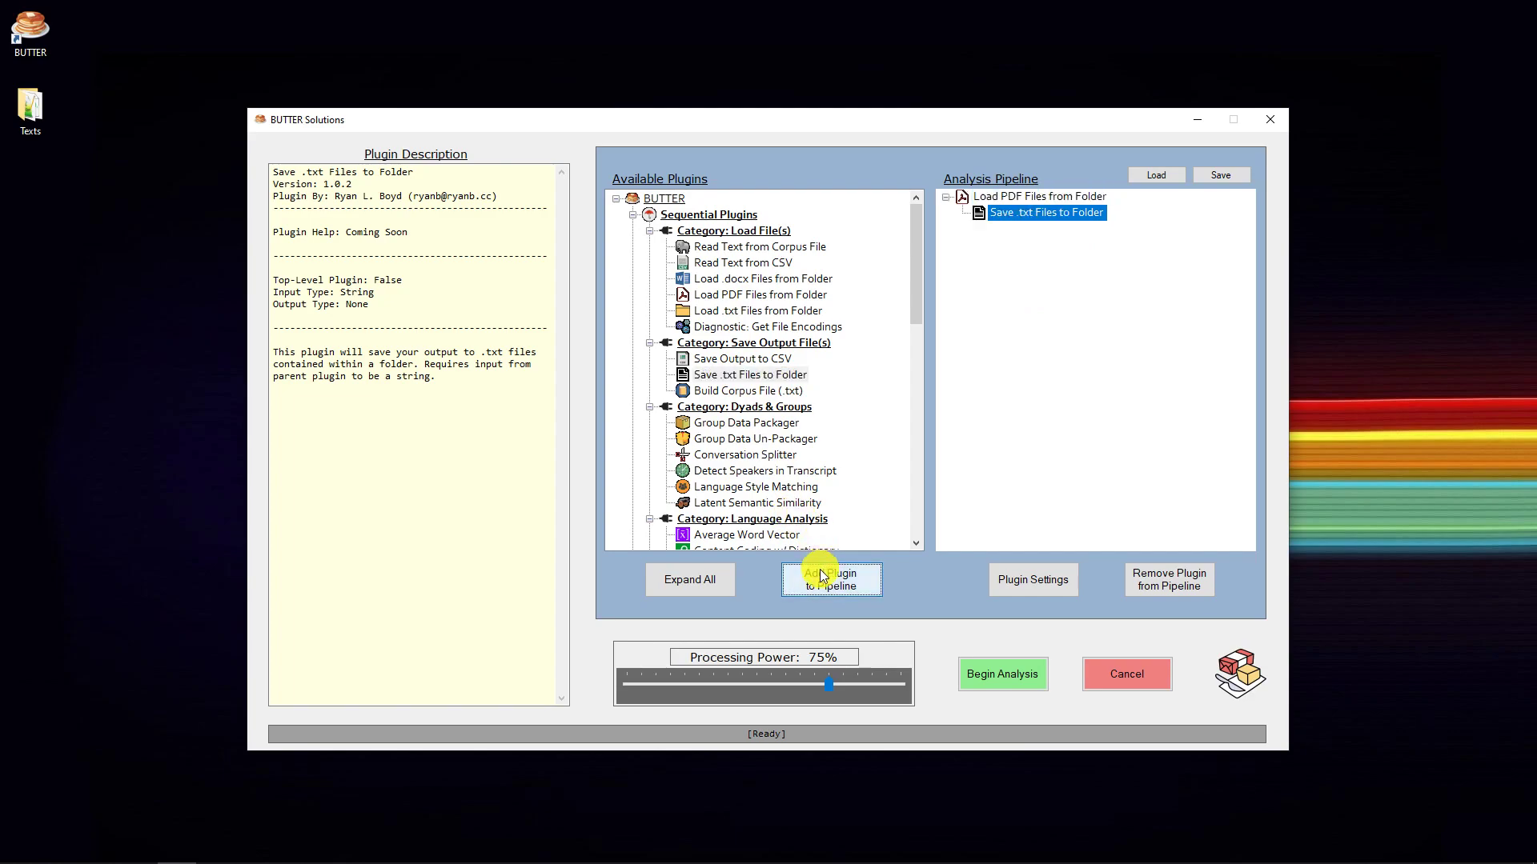
# - Set the output location of Save .txt Files to Folder to a new folder named TXT inside Texts > Academic Papers
pyautogui.click(1034, 584)
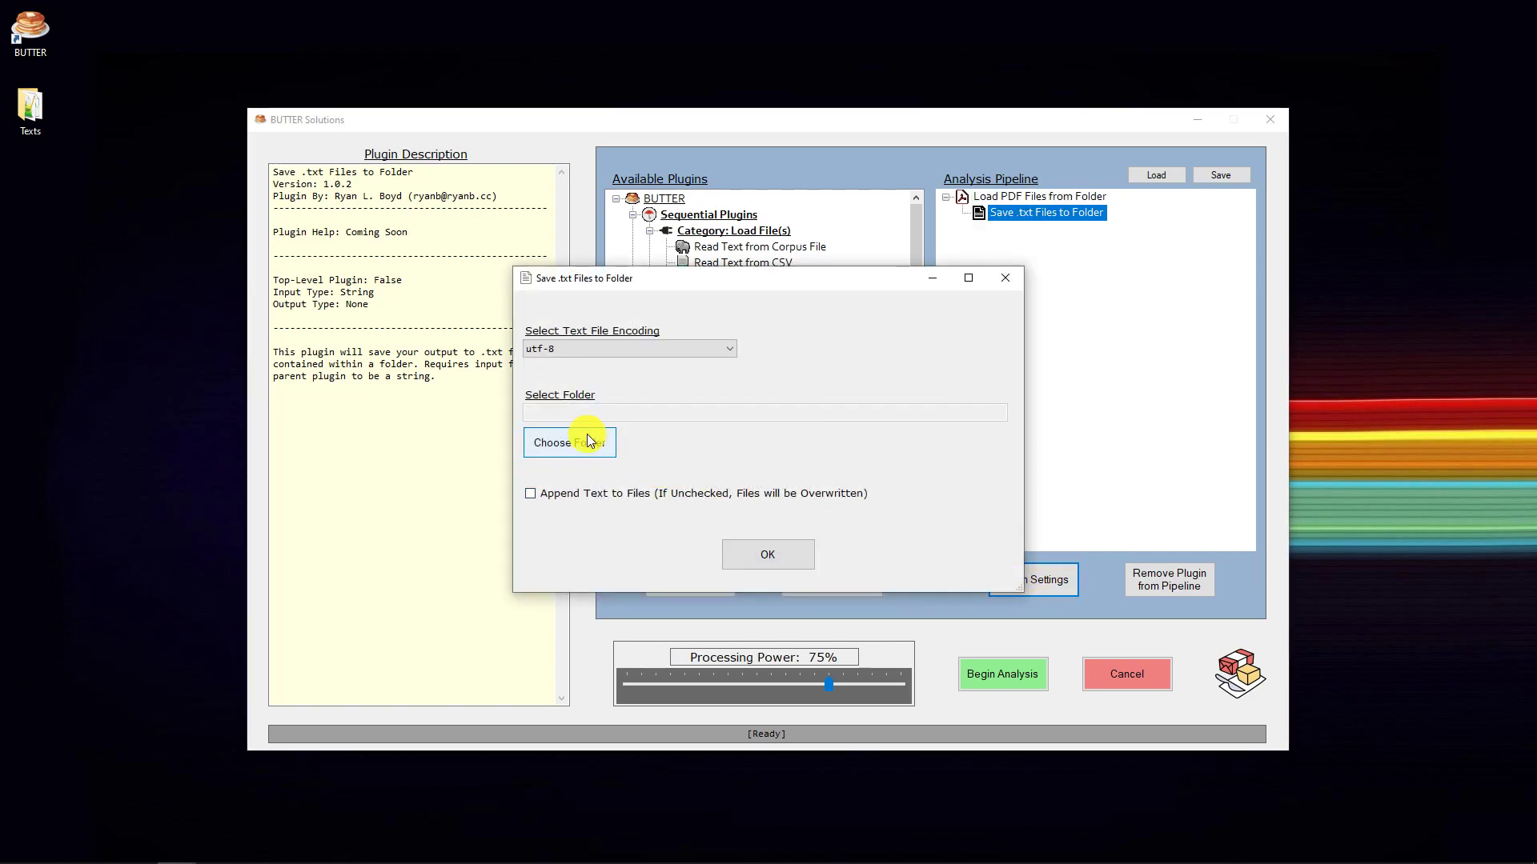
pyautogui.click(579, 448)
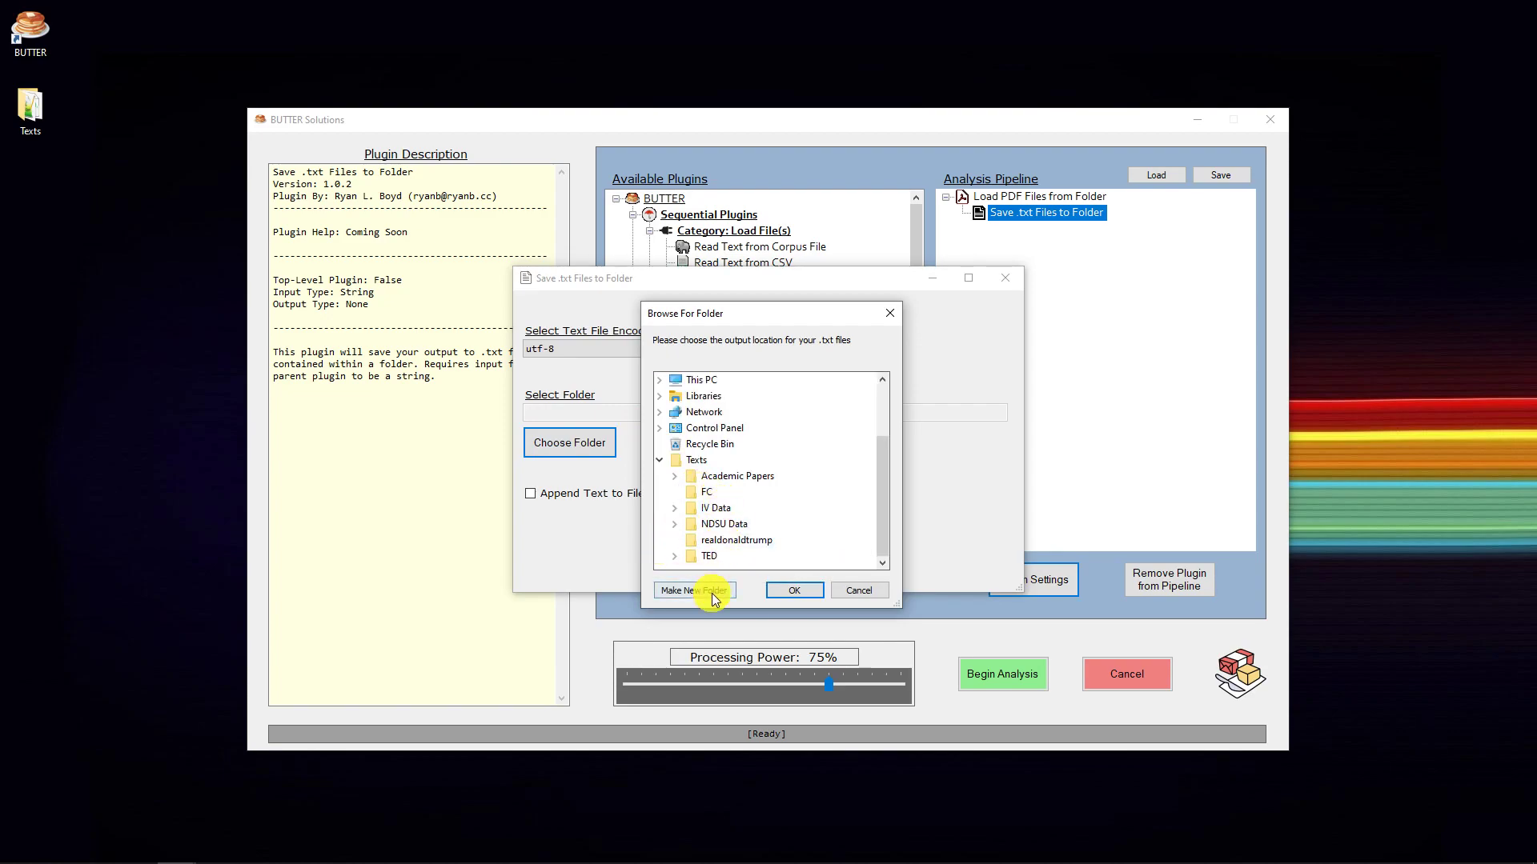
pyautogui.doubleClick(724, 476)
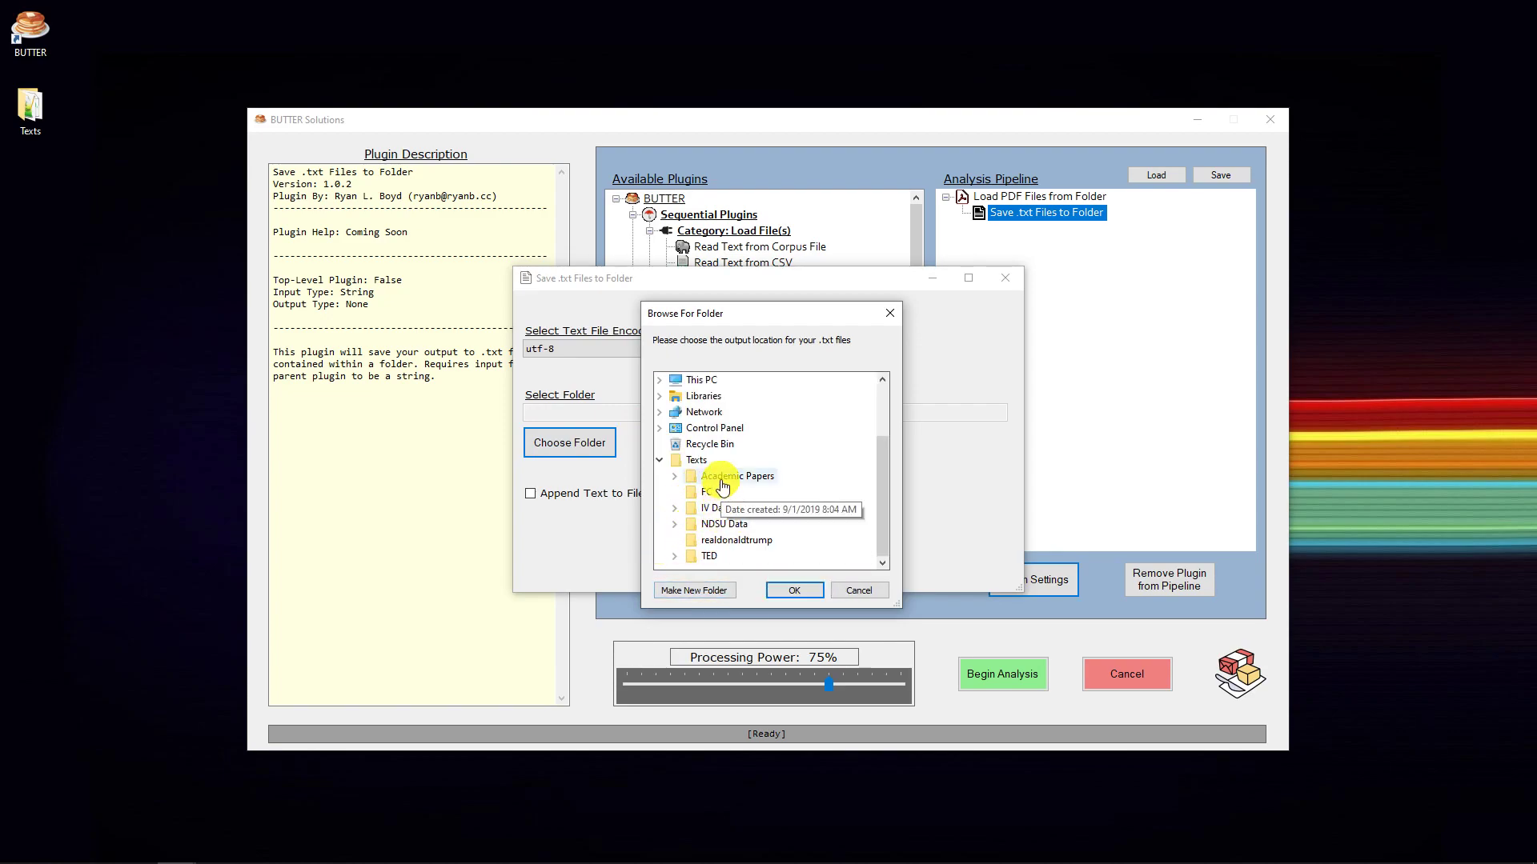
pyautogui.click(694, 590)
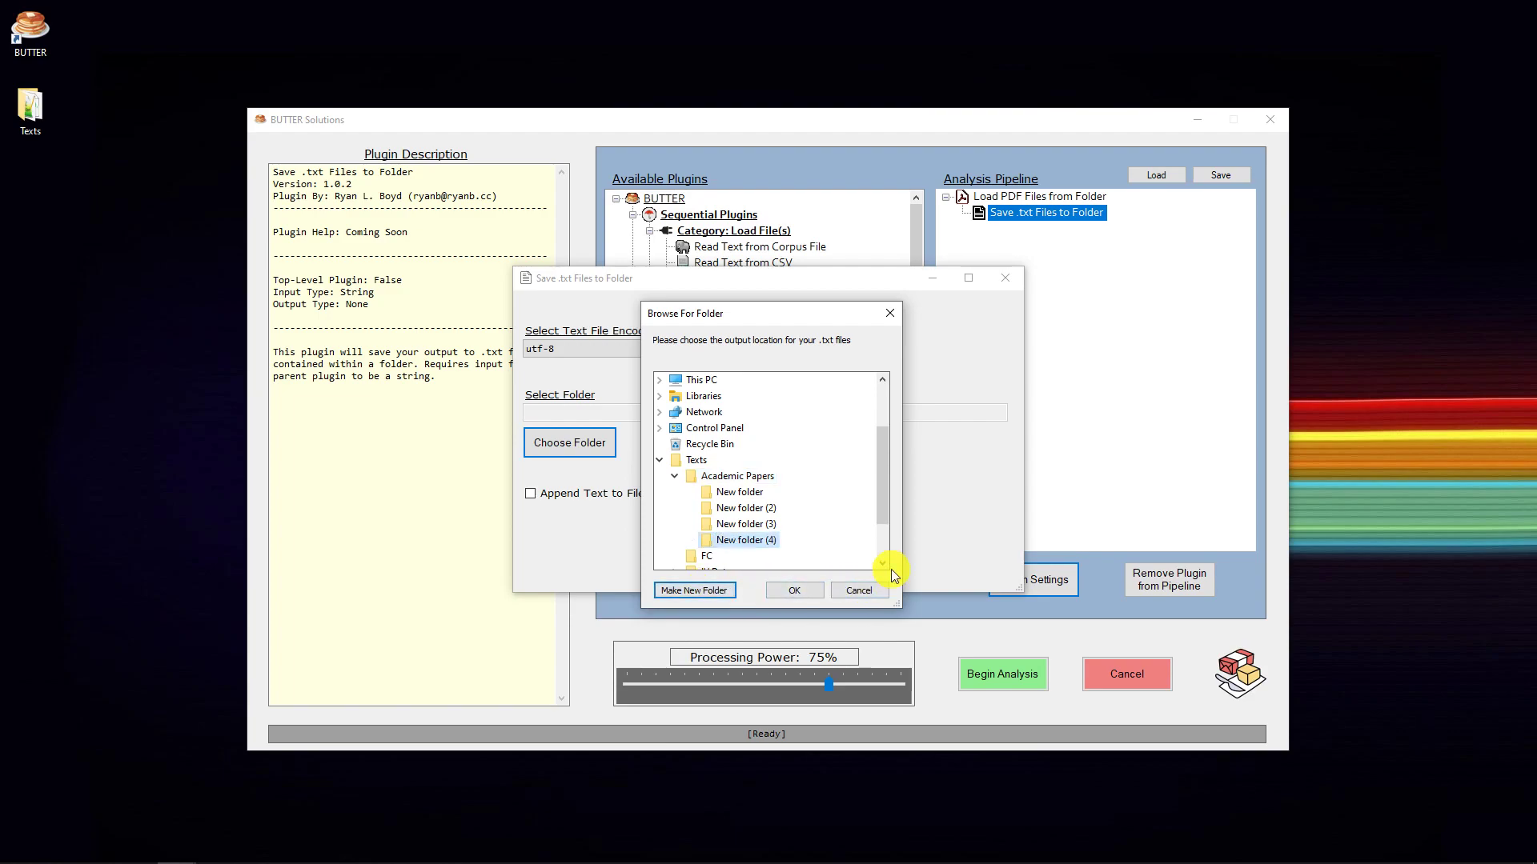
pyautogui.write('TXT')
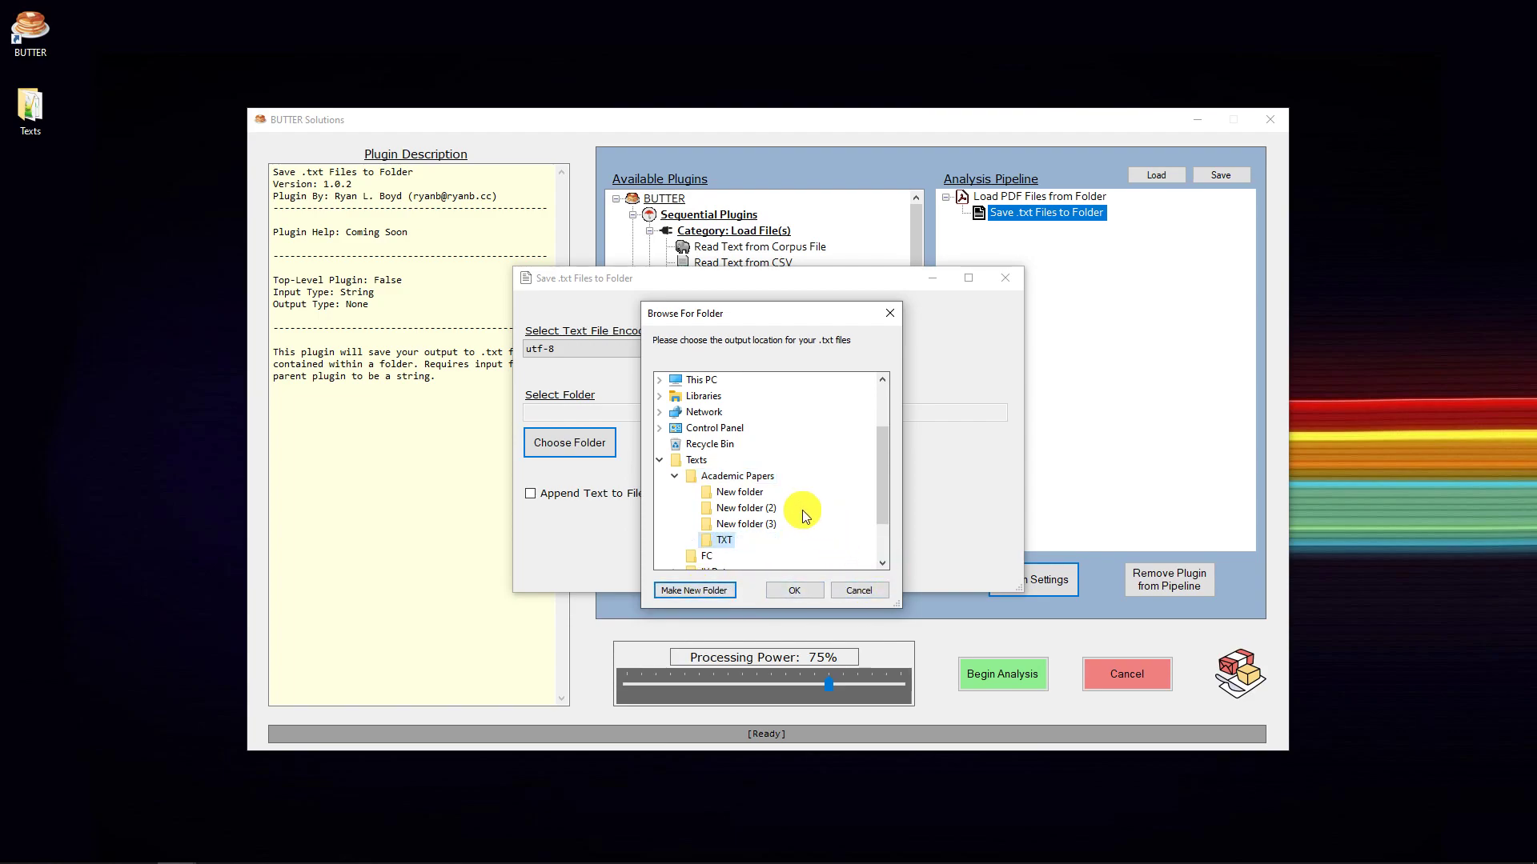
pyautogui.click(794, 590)
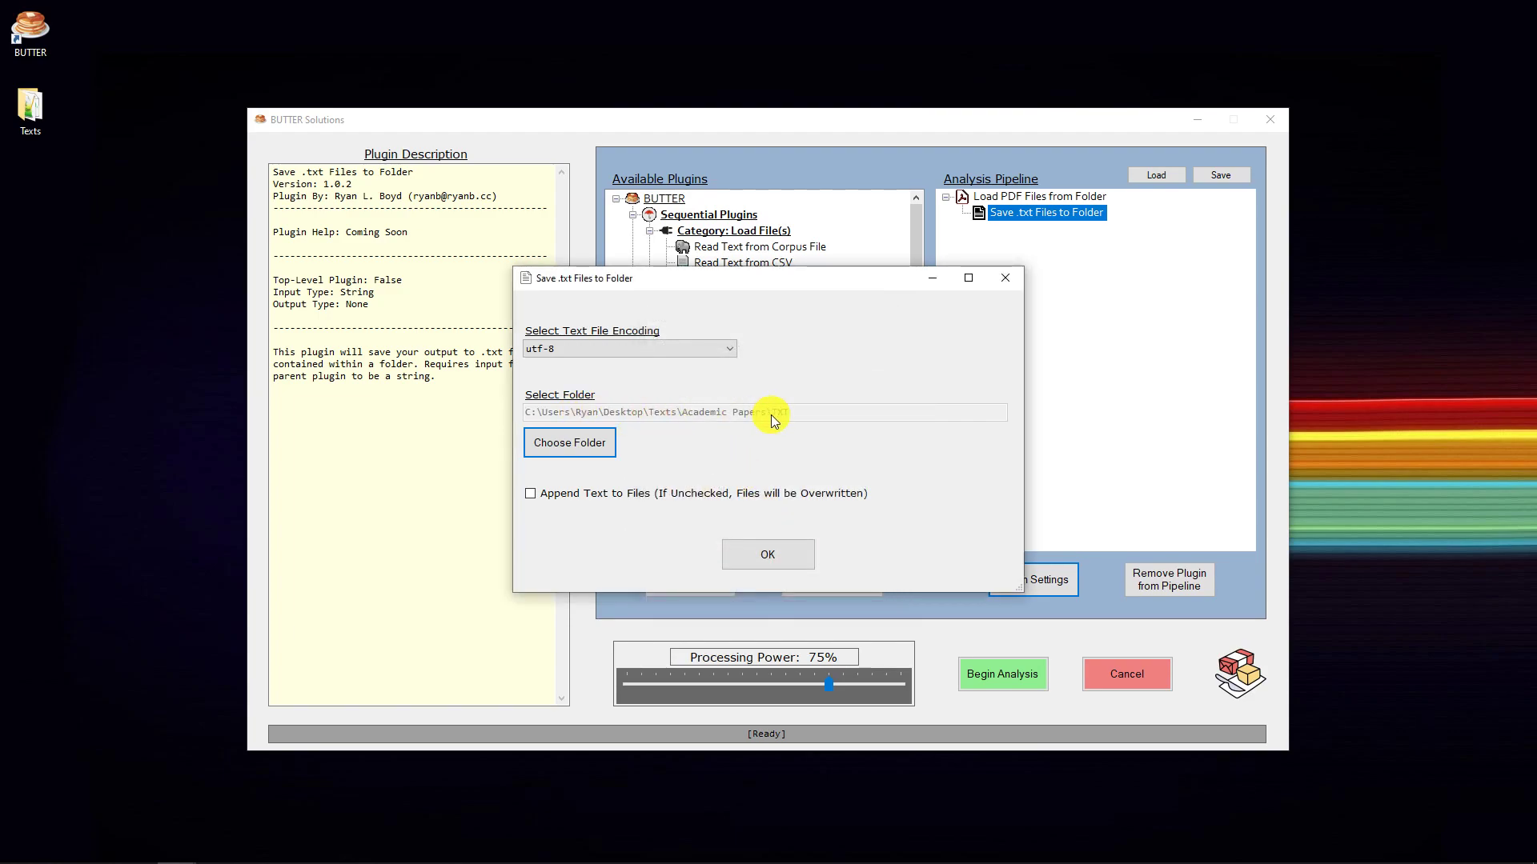
pyautogui.click(770, 557)
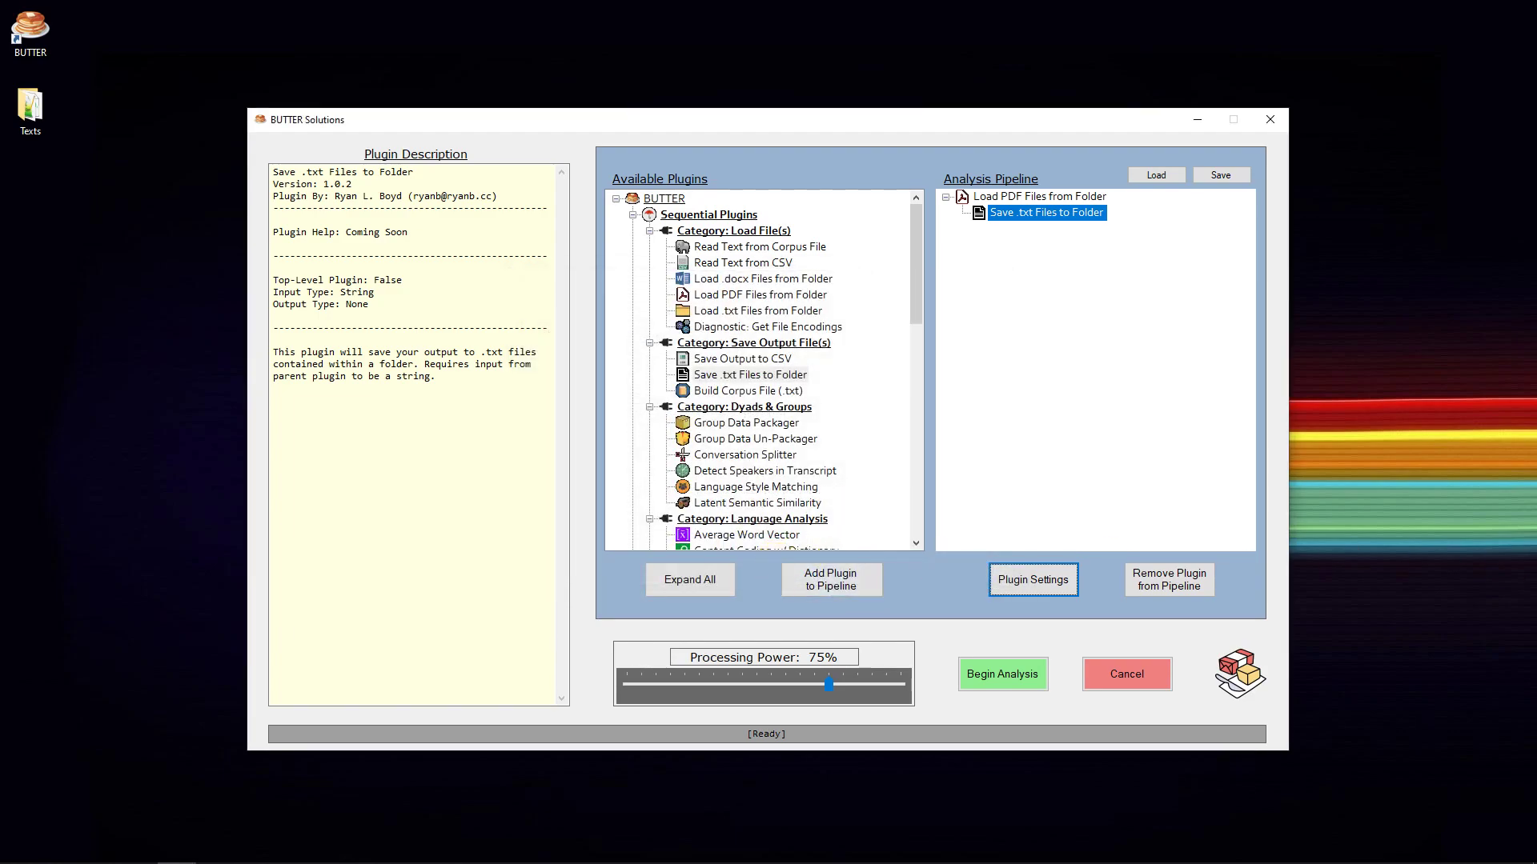
# - Run the analysis and look through the converted files in the TXT folder inside Academic Papers
pyautogui.click(1004, 677)
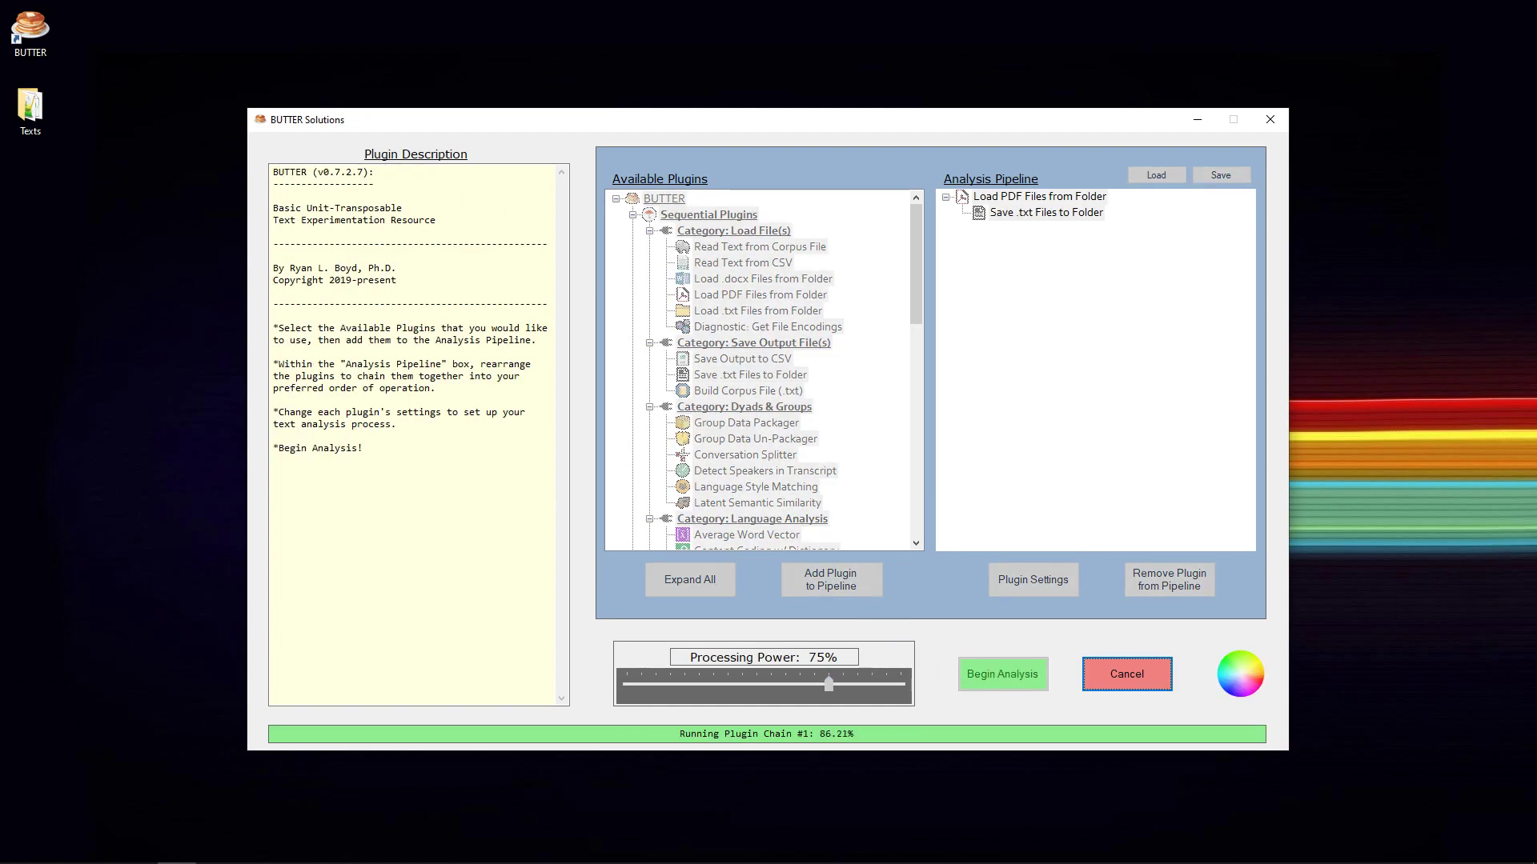
pyautogui.moveTo(1064, 171); pyautogui.dragTo(785, 171)
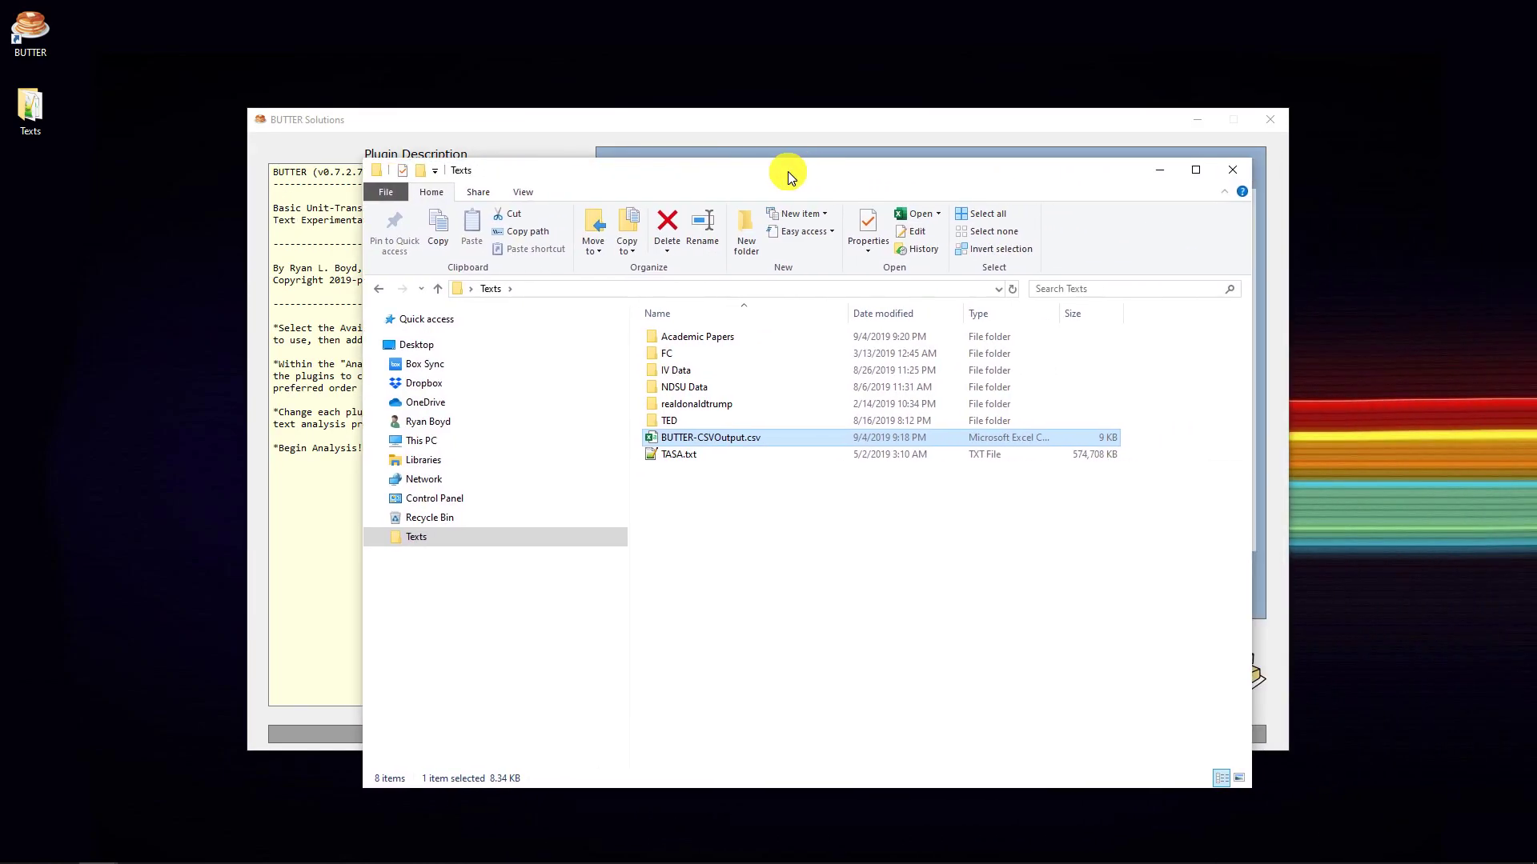
pyautogui.click(704, 339)
pyautogui.doubleClick(704, 339)
pyautogui.doubleClick(667, 370)
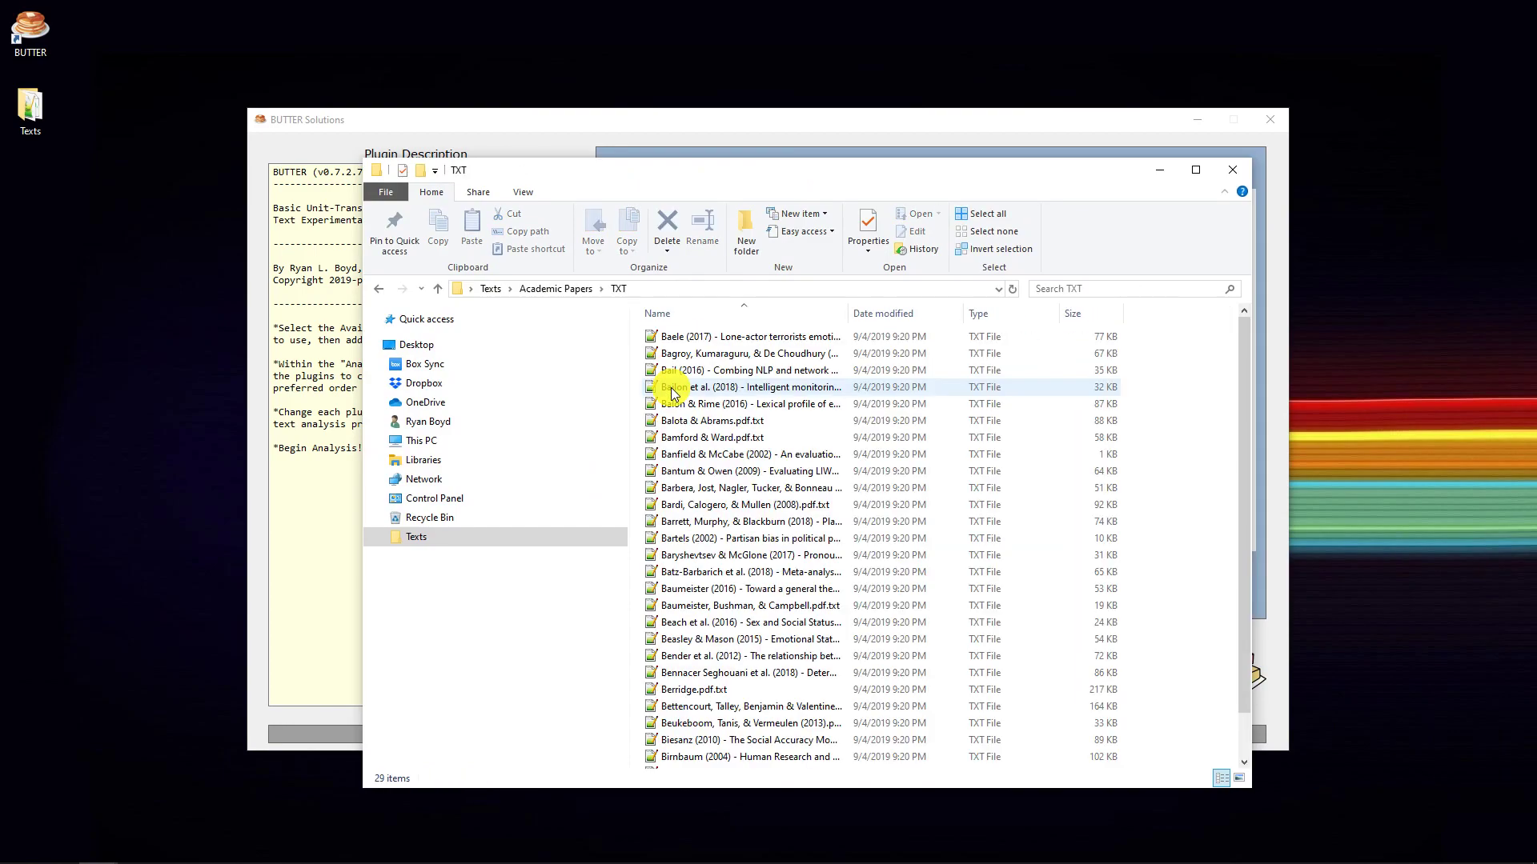
pyautogui.scroll(-1, 712, 376)
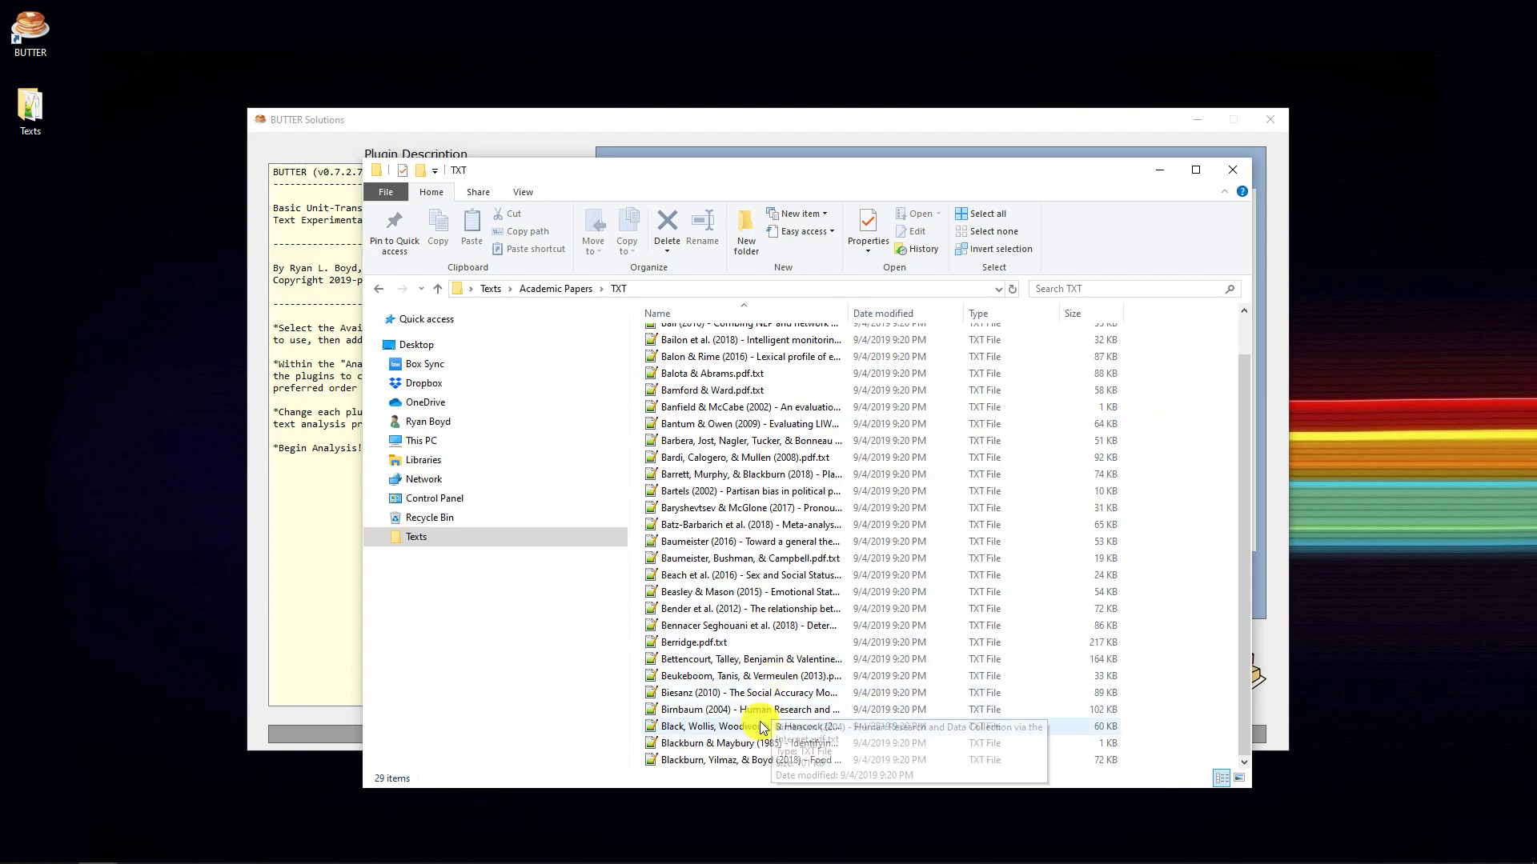
# - Open the converted "Food for thought" paper, close the OBS VST Plugin.txt tab, and review the extracted text
pyautogui.doubleClick(735, 765)
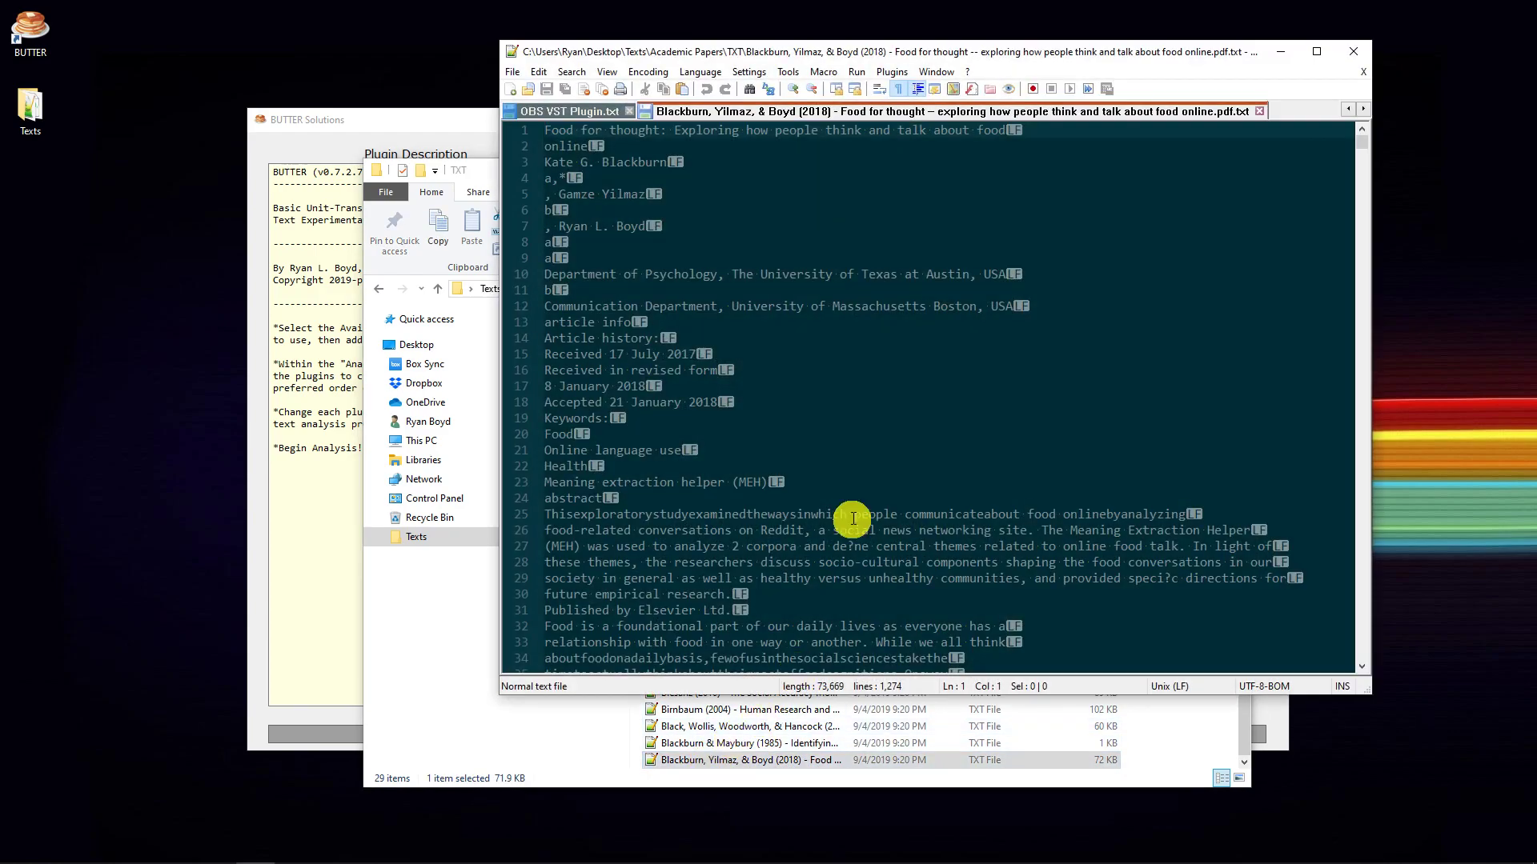
pyautogui.click(629, 110)
pyautogui.scroll(2, 760, 272)
pyautogui.scroll(-9, 881, 361)
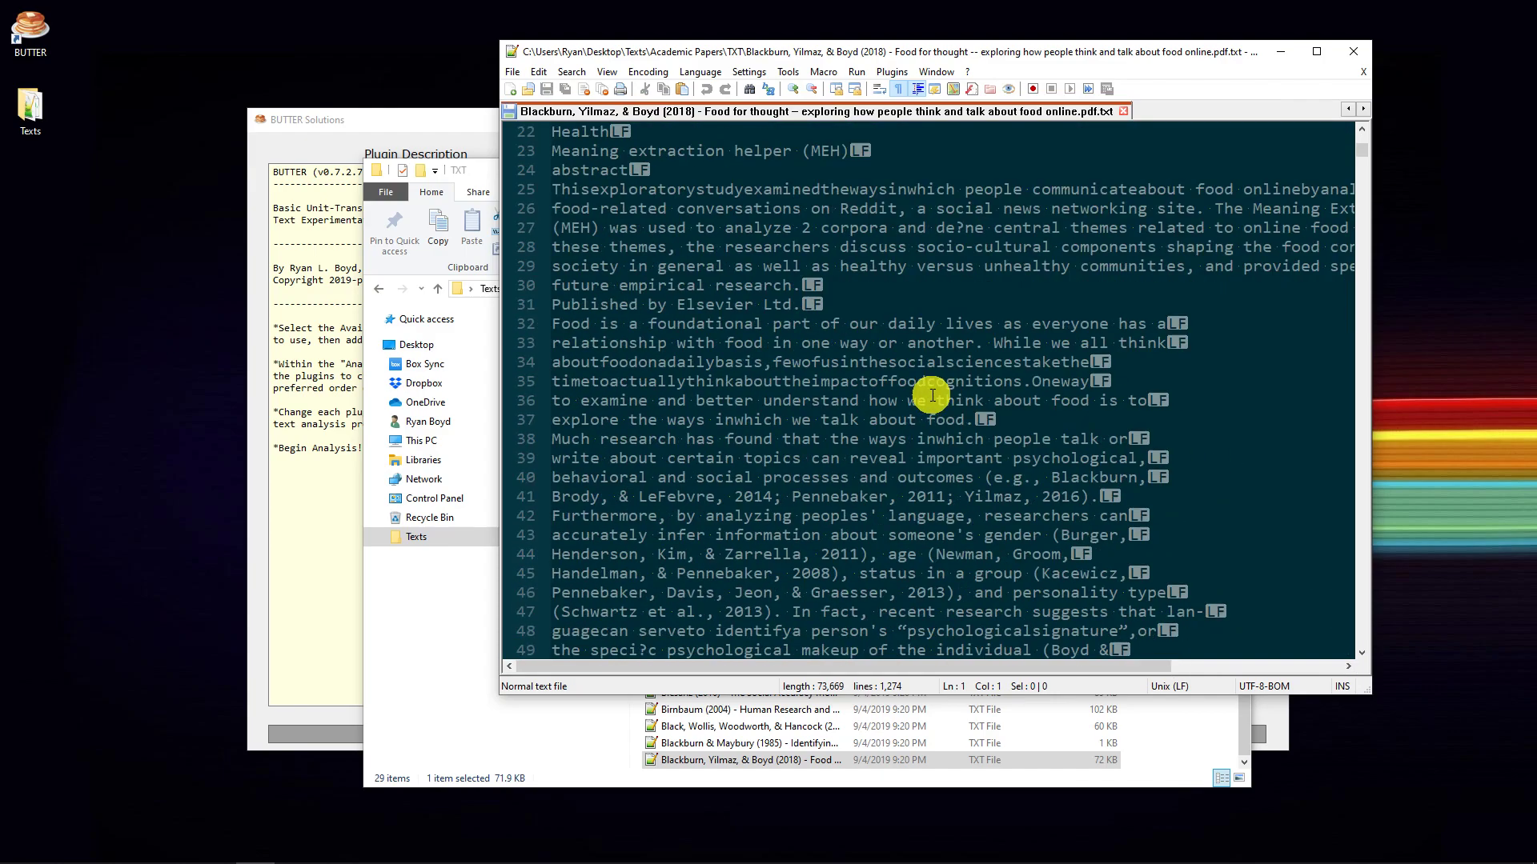
pyautogui.scroll(-3, 932, 395)
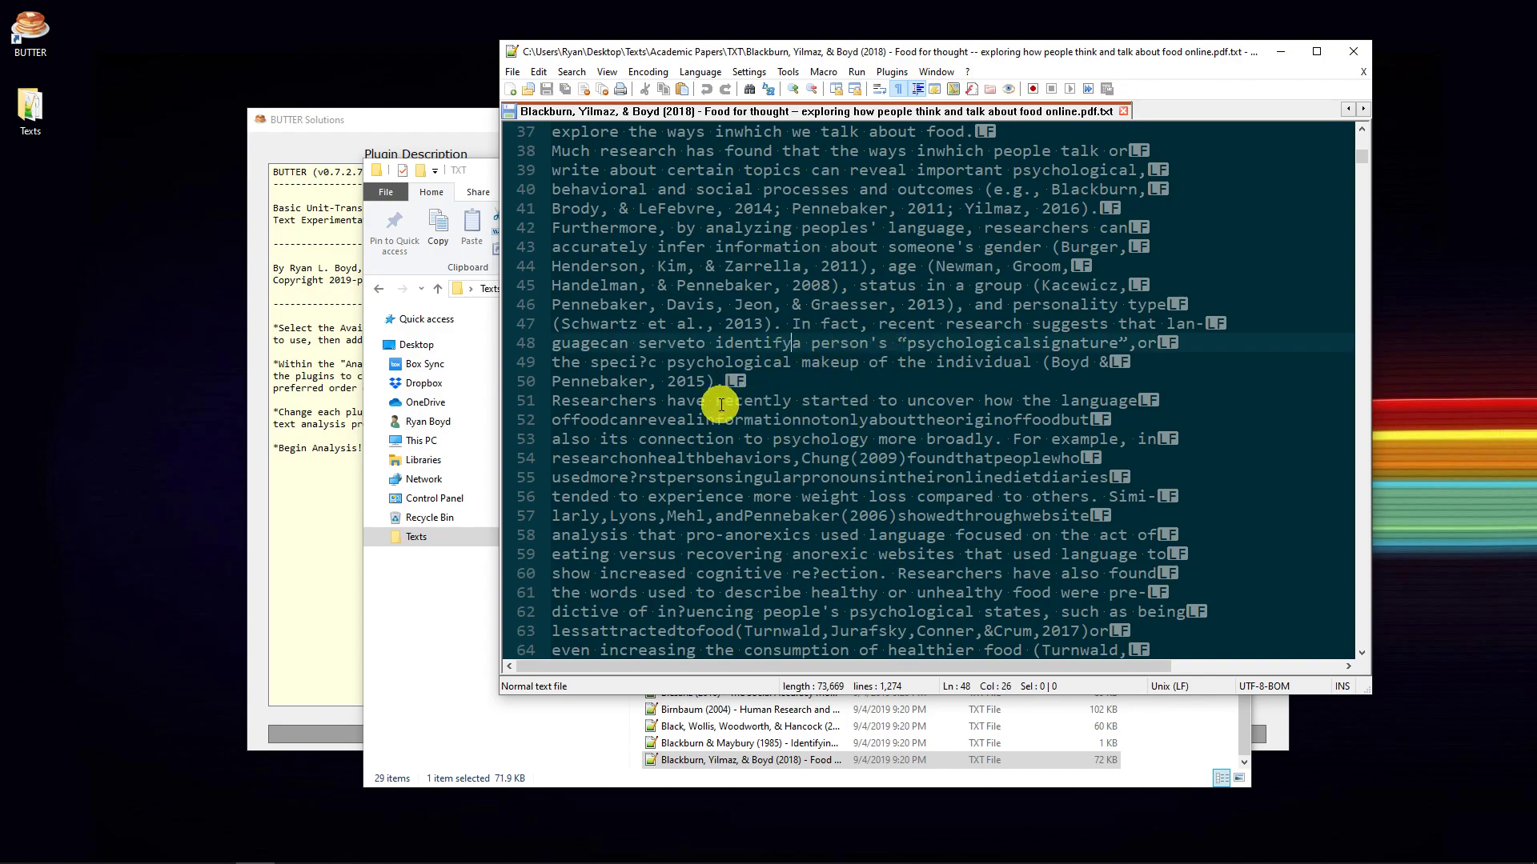
# - Highlight the run-together words in line 52 and insert a space after "(2009)" in line 54
pyautogui.moveTo(562, 418); pyautogui.dragTo(1119, 418)
pyautogui.scroll(-4, 872, 419)
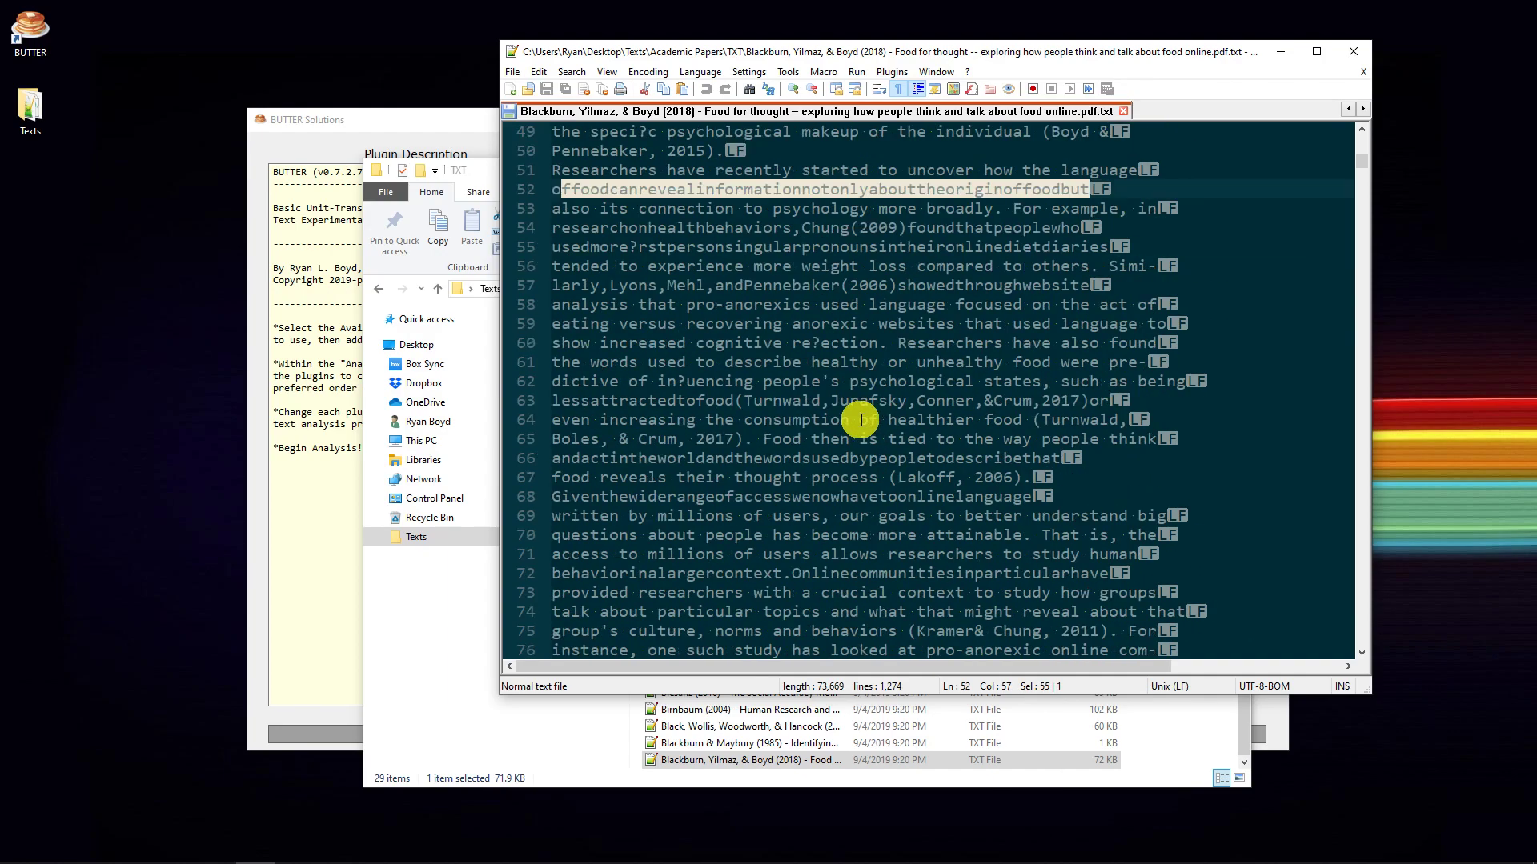
pyautogui.click(909, 228)
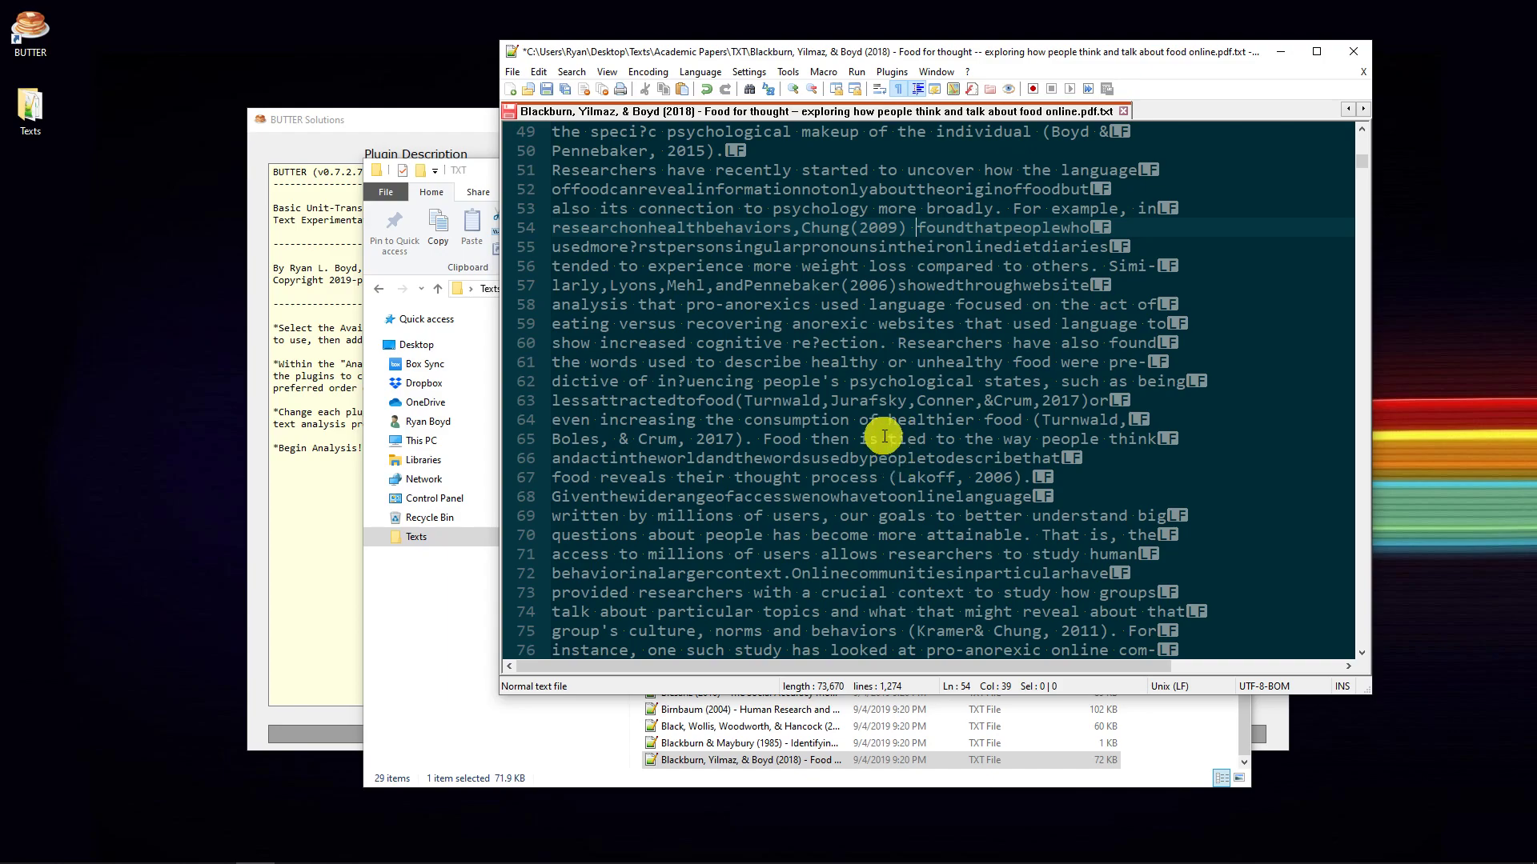
# - Open the original "Food for thought" PDF from Academic Papers to view its first page, and close it again
pyautogui.click(744, 762)
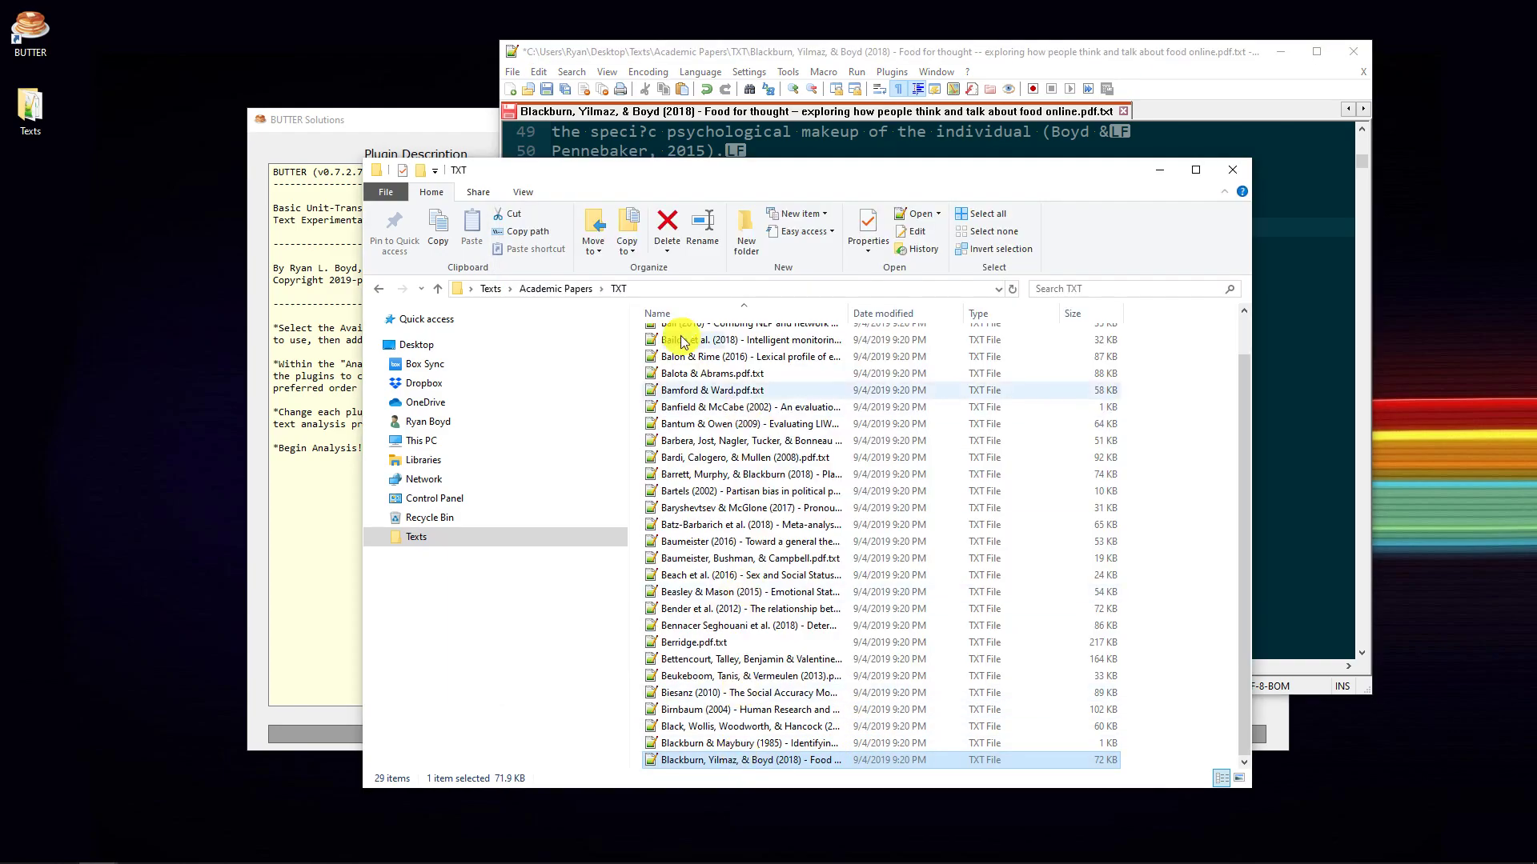
pyautogui.click(565, 292)
pyautogui.doubleClick(736, 706)
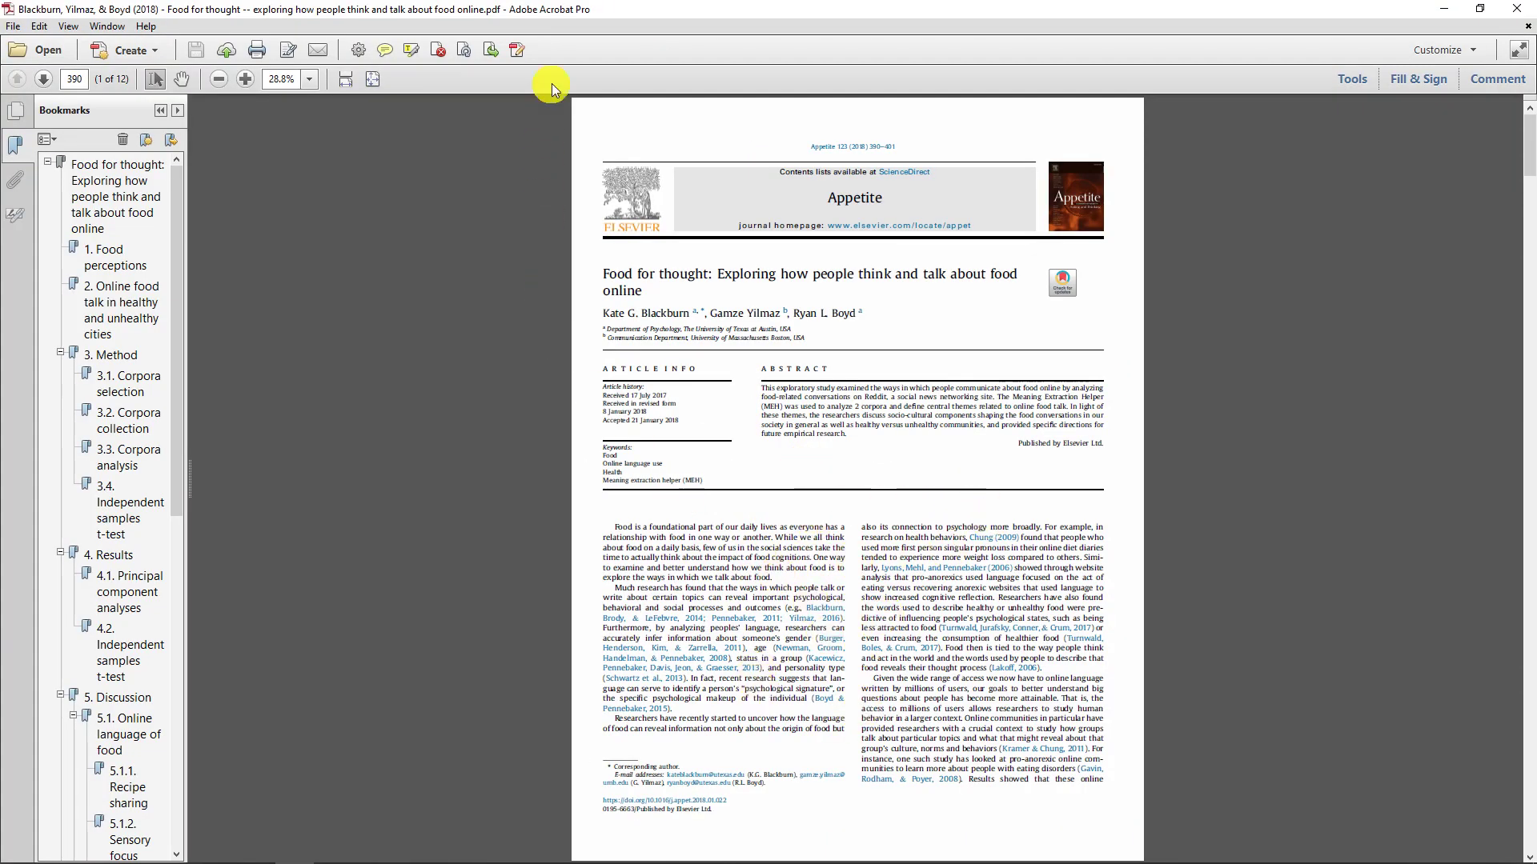
pyautogui.moveTo(573, 11); pyautogui.dragTo(1536, 96)
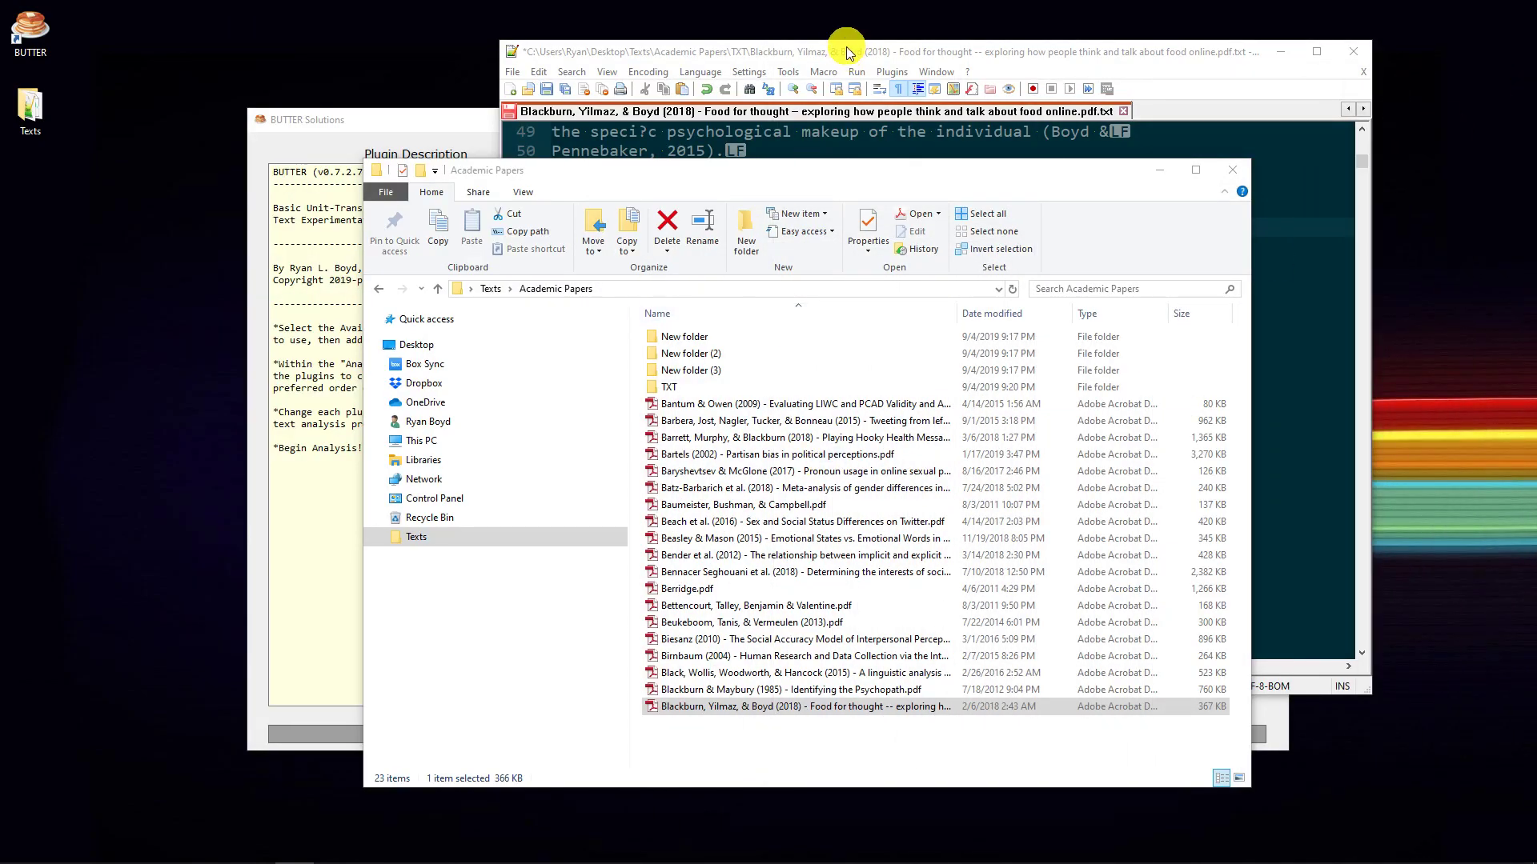
# - Return to the converted text file and check the word spacing through the "Food perceptions" section, including line 139
pyautogui.click(846, 40)
pyautogui.moveTo(1362, 165); pyautogui.dragTo(1342, 187)
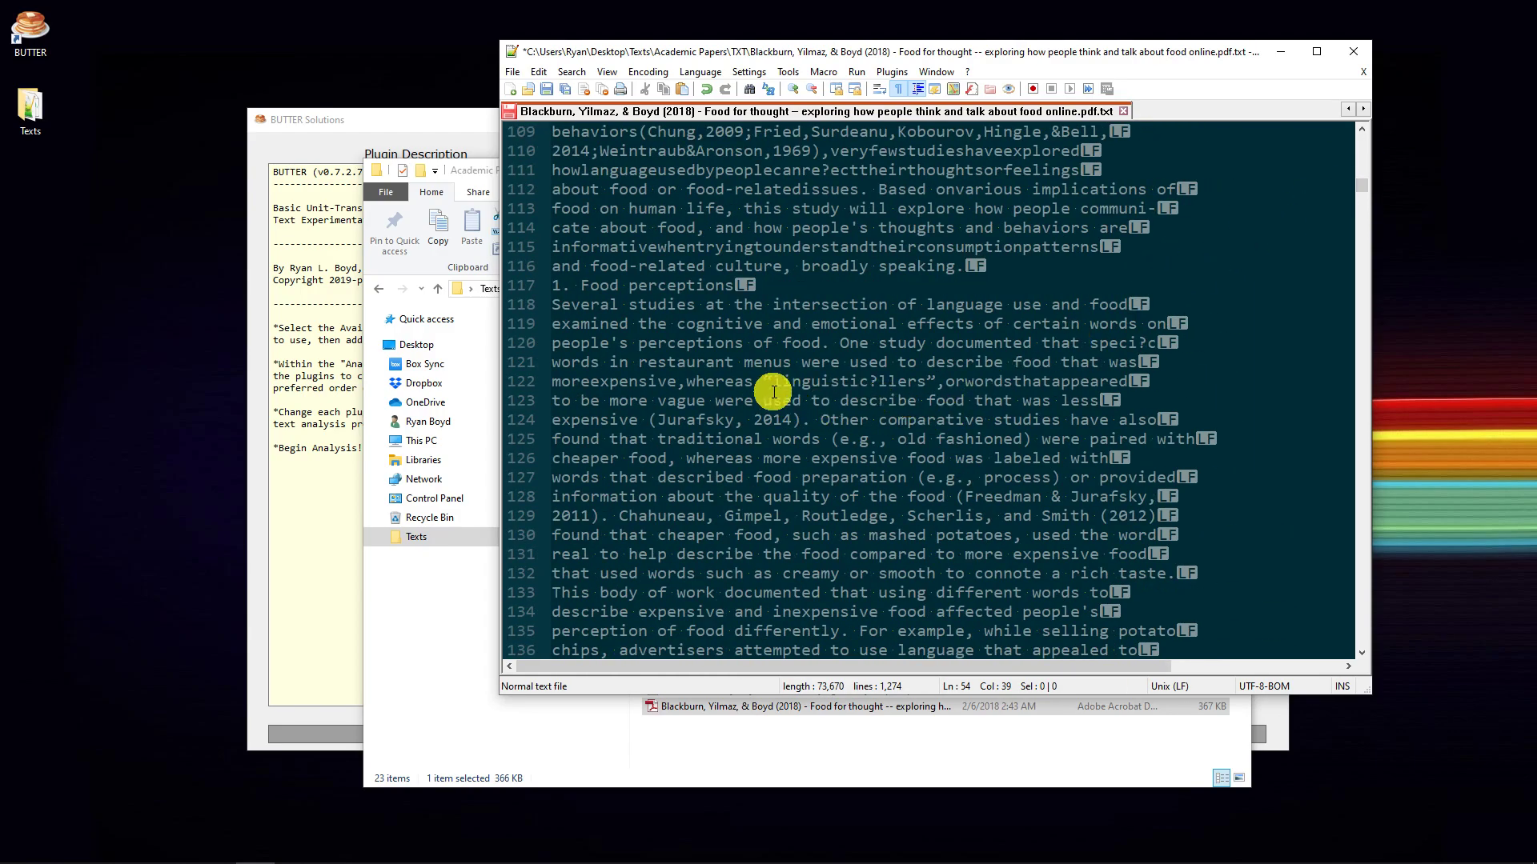
pyautogui.scroll(-3, 841, 384)
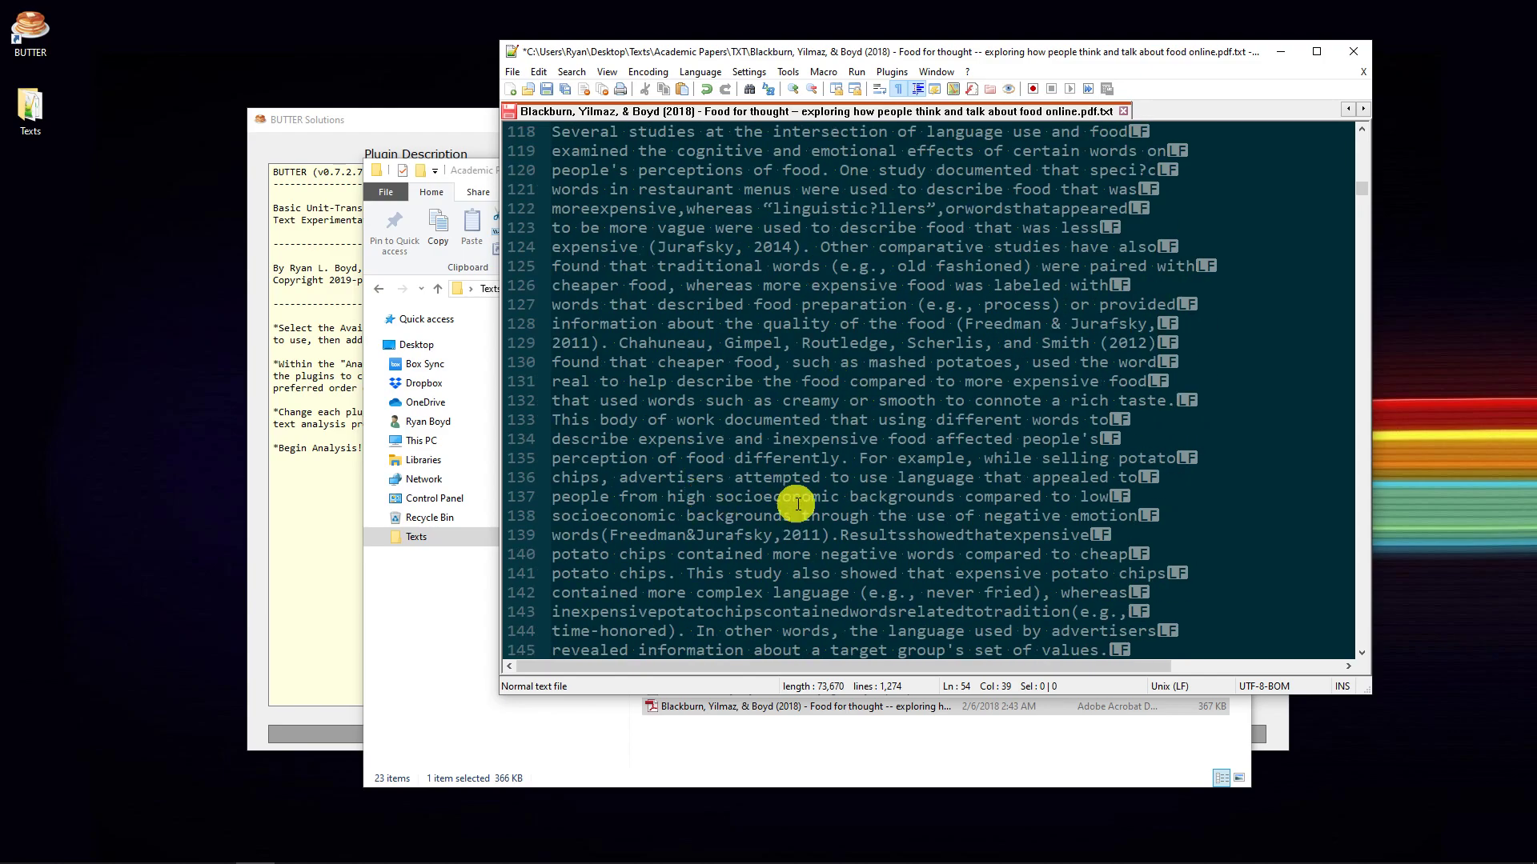
pyautogui.click(839, 536)
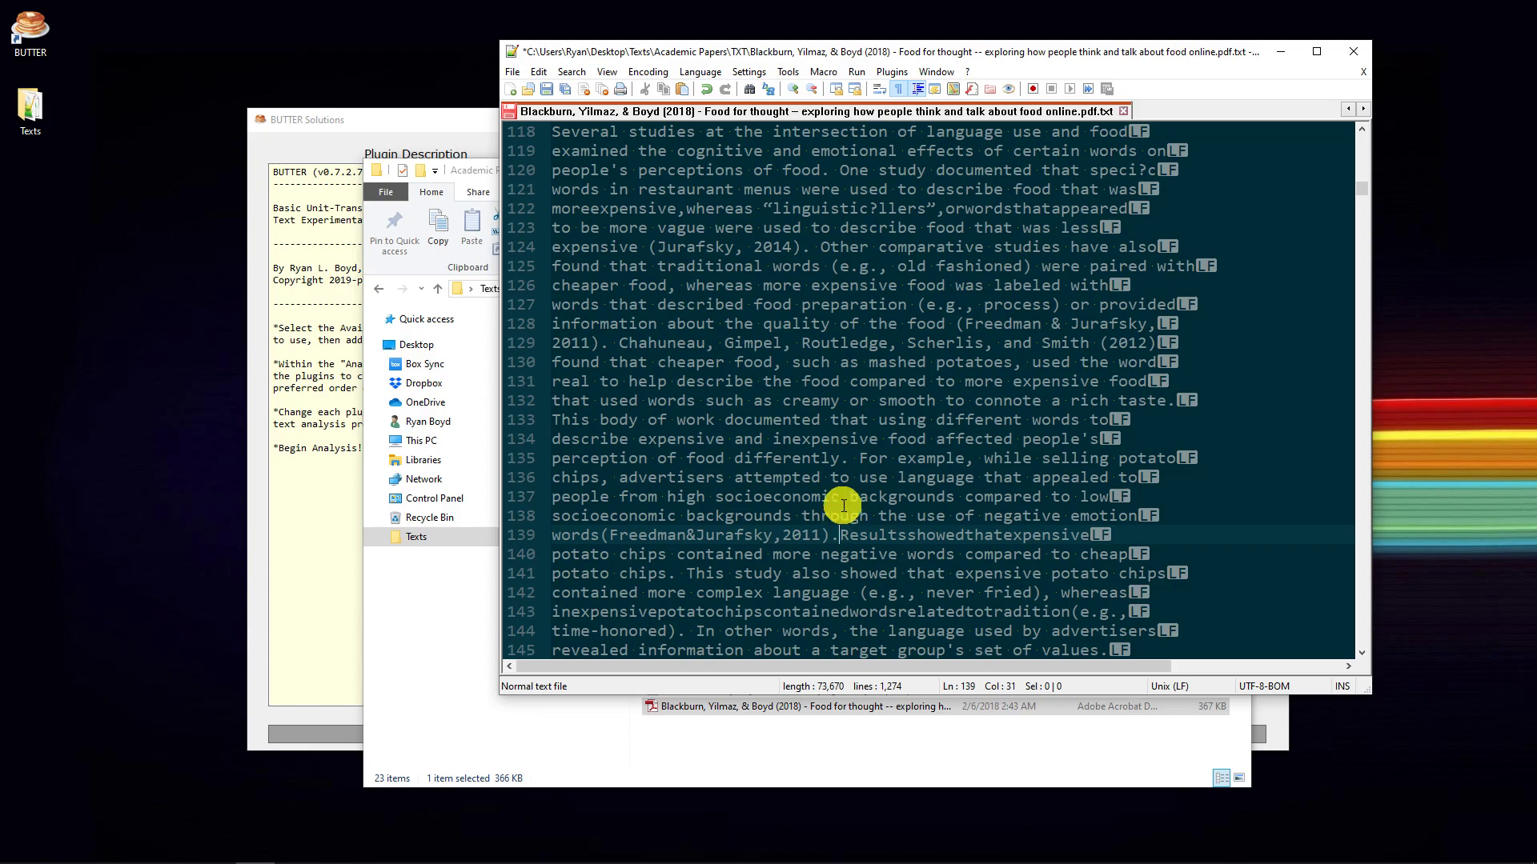
pyautogui.scroll(-7, 844, 506)
# - Close the text file without saving and return to BUTTER, selecting Load PDF Files from Folder in the pipeline
pyautogui.click(1354, 52)
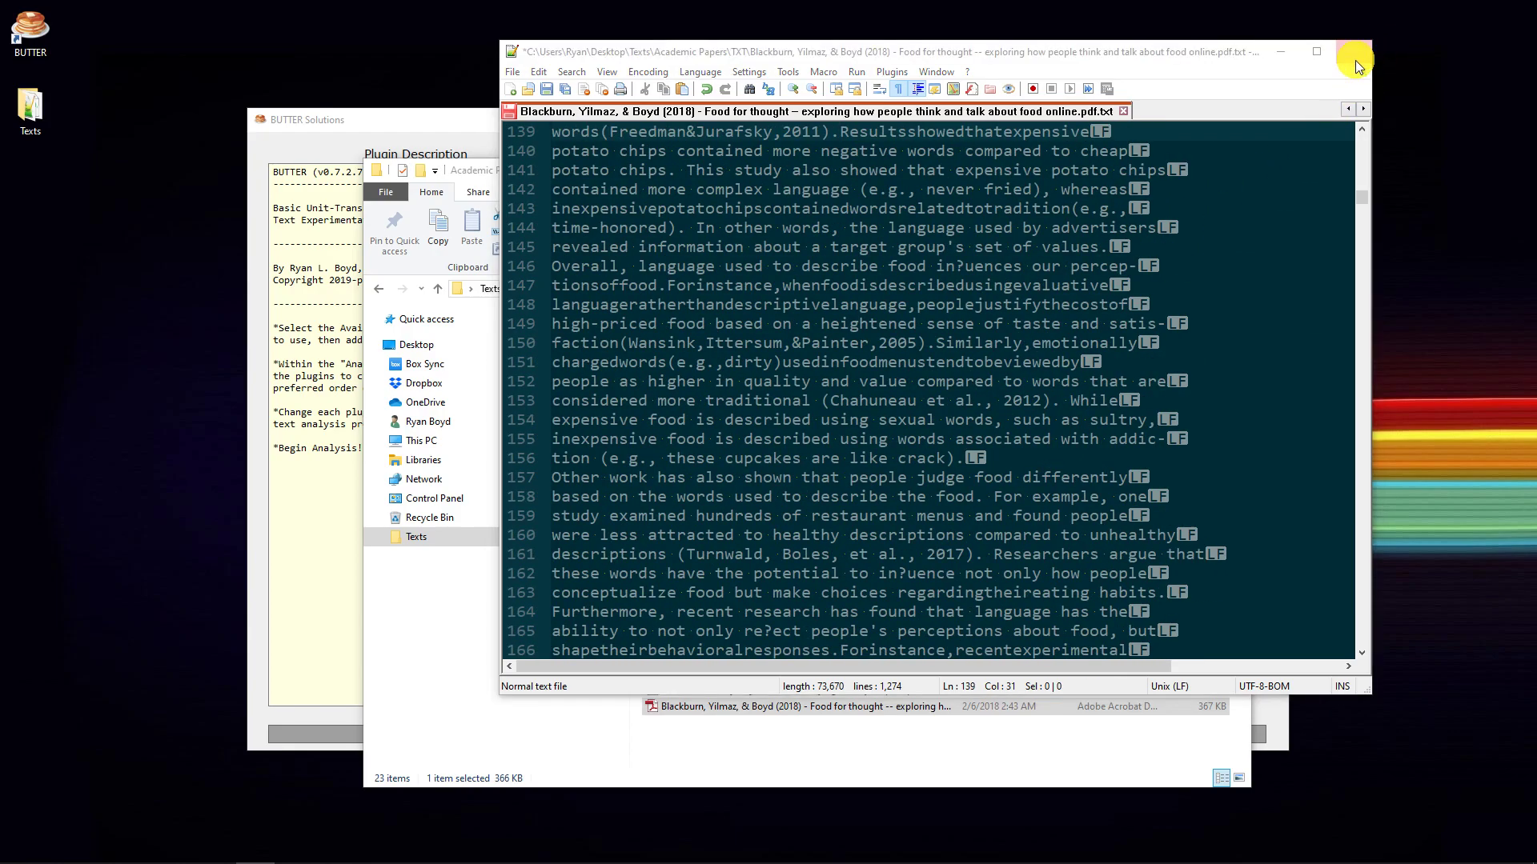
pyautogui.click(869, 520)
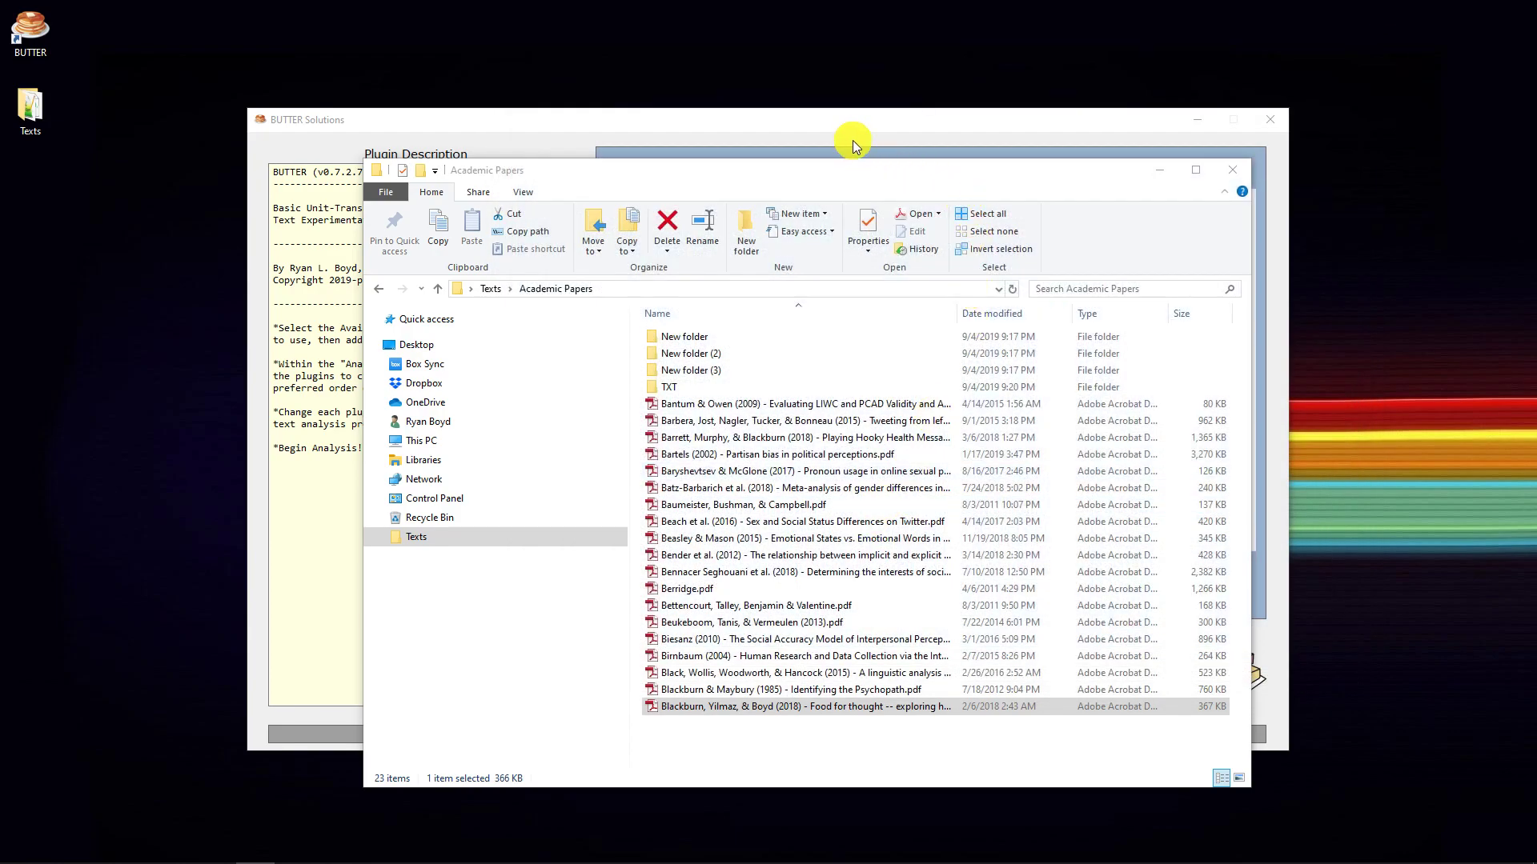
pyautogui.click(881, 501)
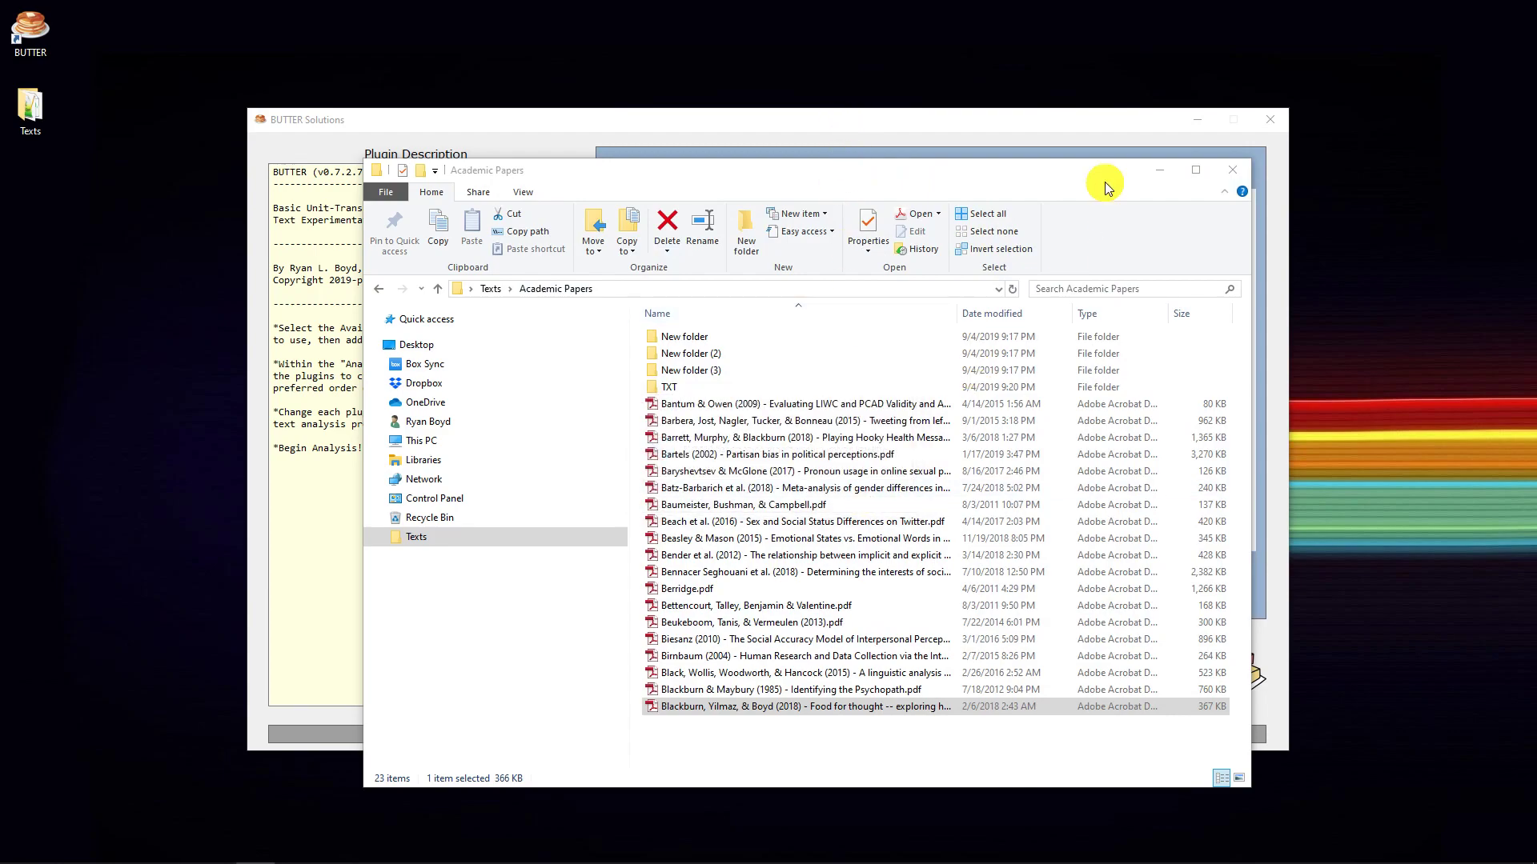
pyautogui.click(1164, 169)
pyautogui.click(996, 199)
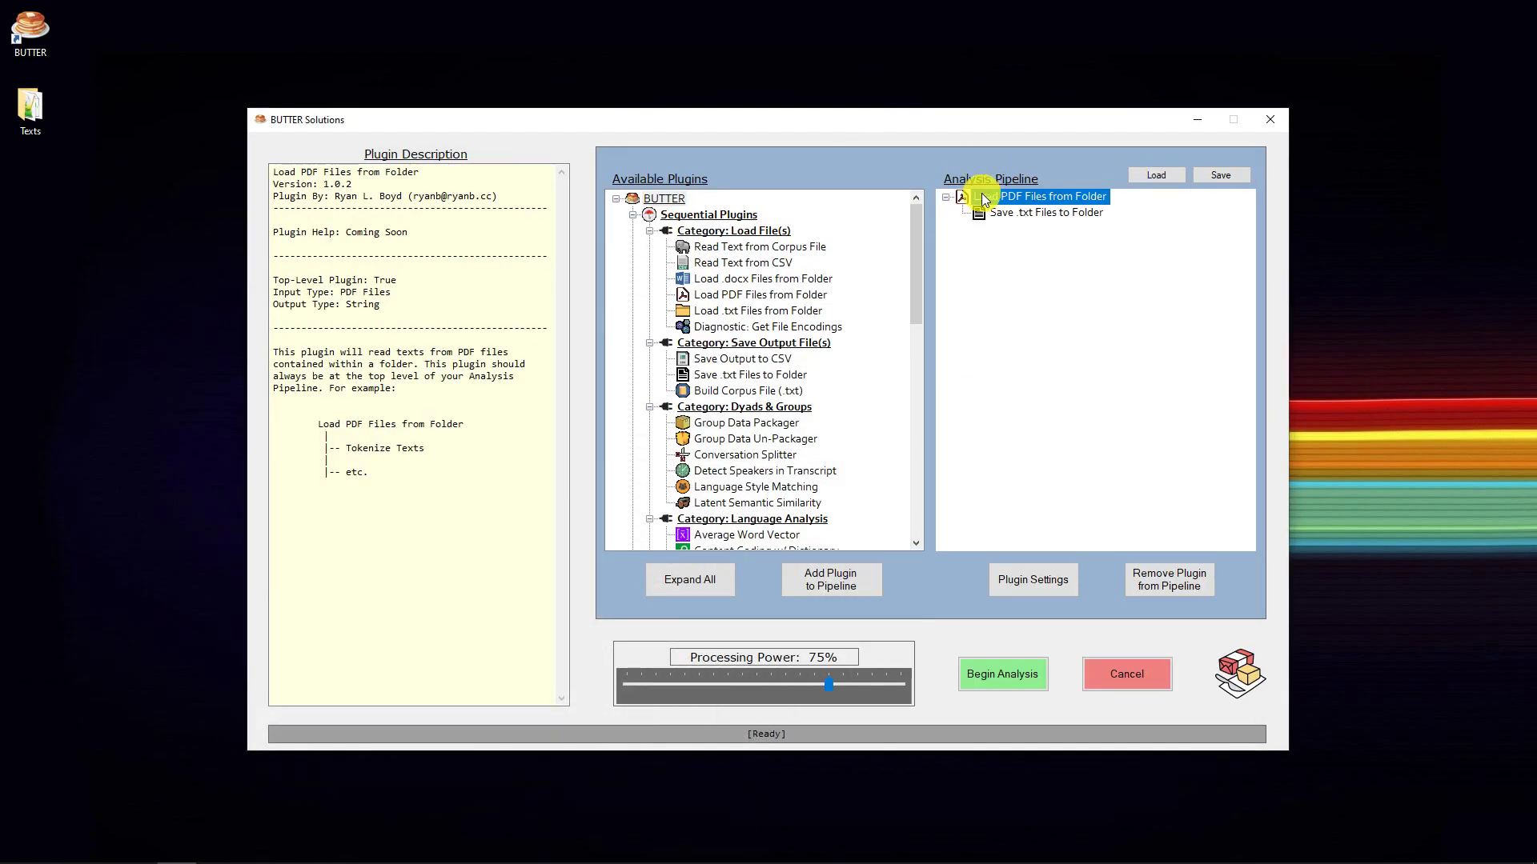